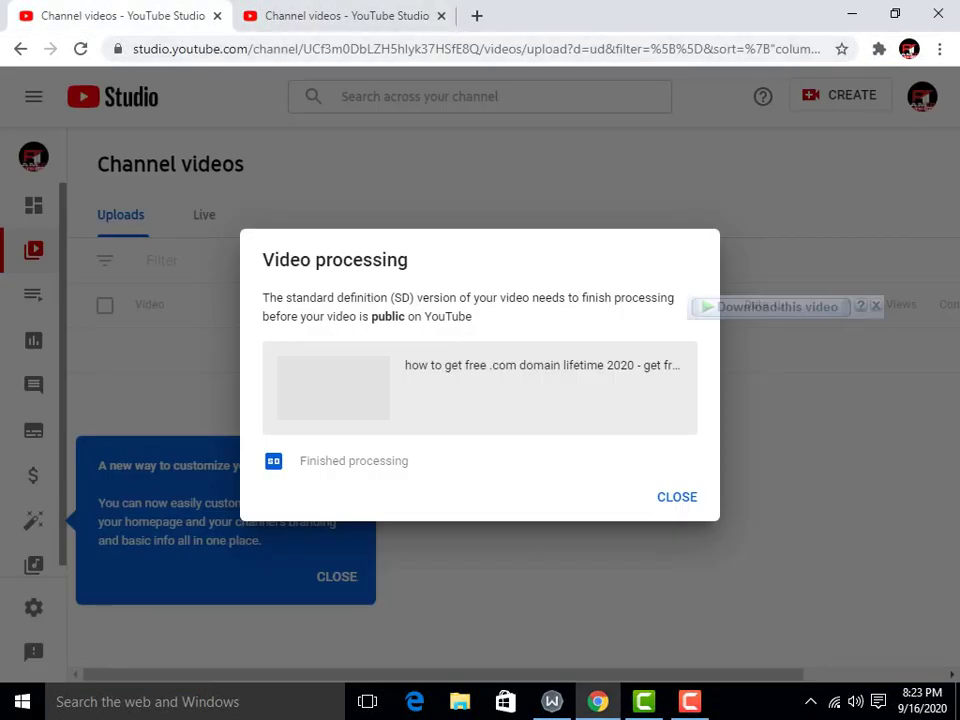
Step: Search Google for 'ccsf' in a new Chrome tab
left_click(476, 15)
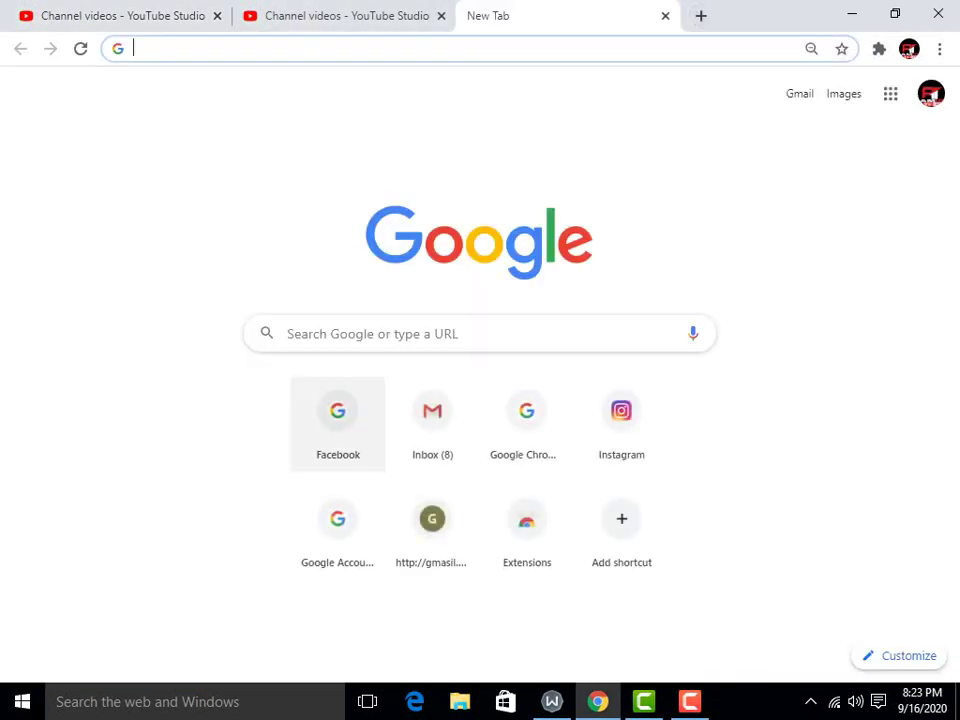
left_click(290, 333)
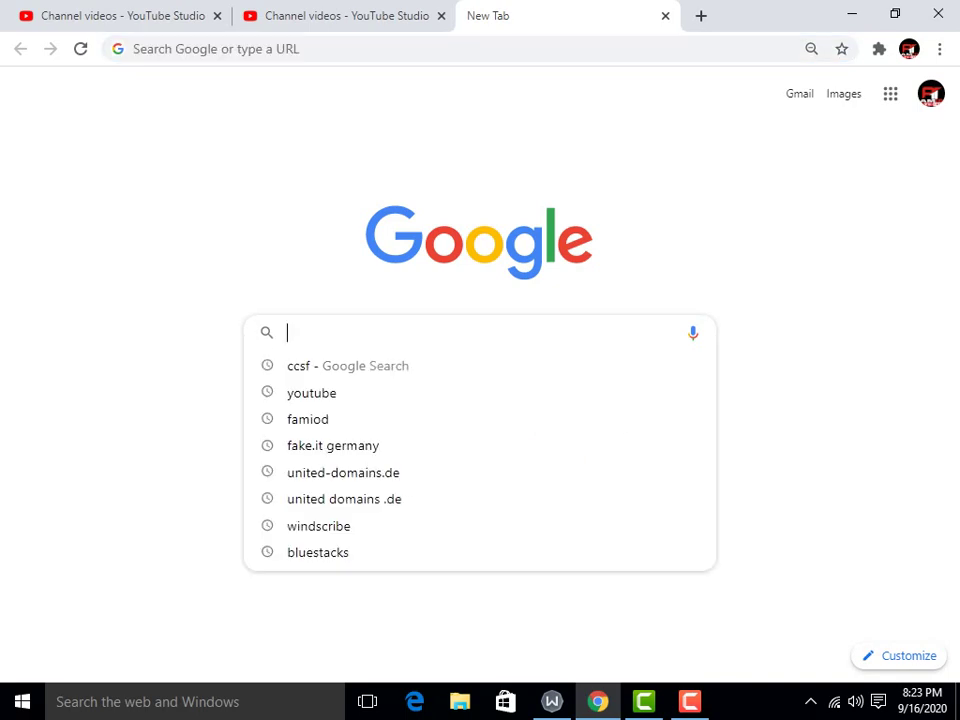
type("ccsf")
key("Return")
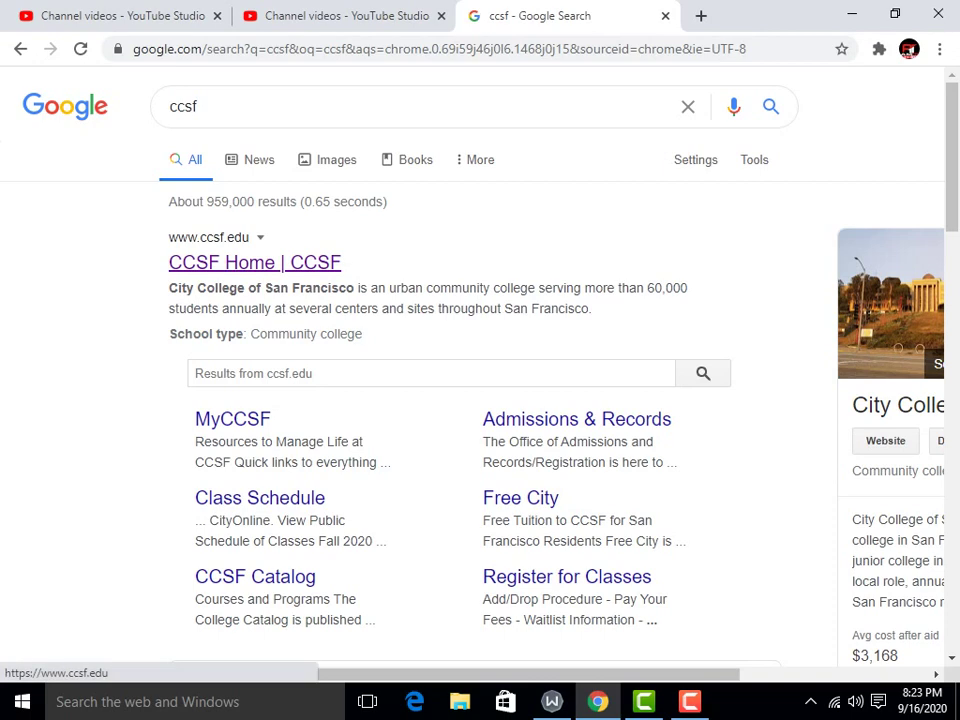
Step: Open the CCSF Home result and go to its Apply to CCSF page
left_click(255, 262)
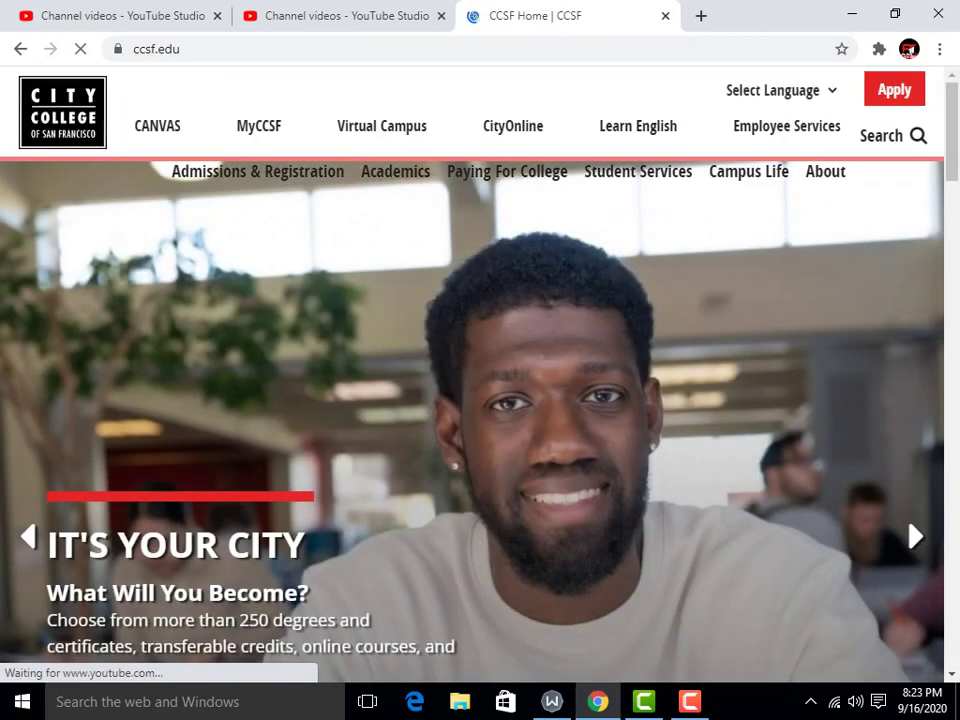
scroll(297, 656, "down", 5)
scroll(297, 656, "down", 10)
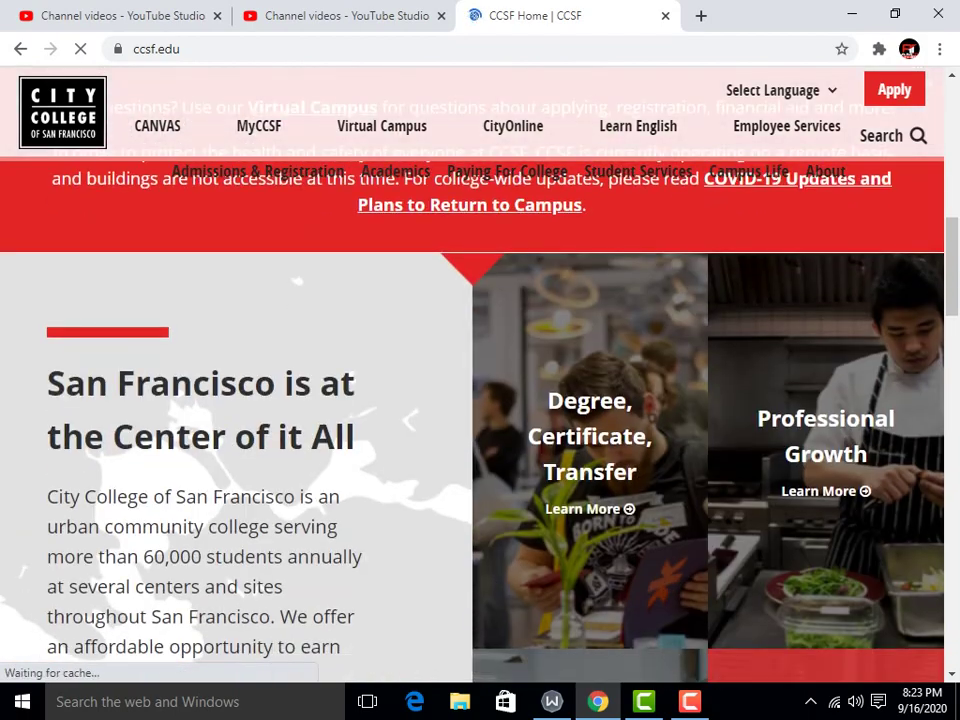
scroll(297, 656, "up", 2)
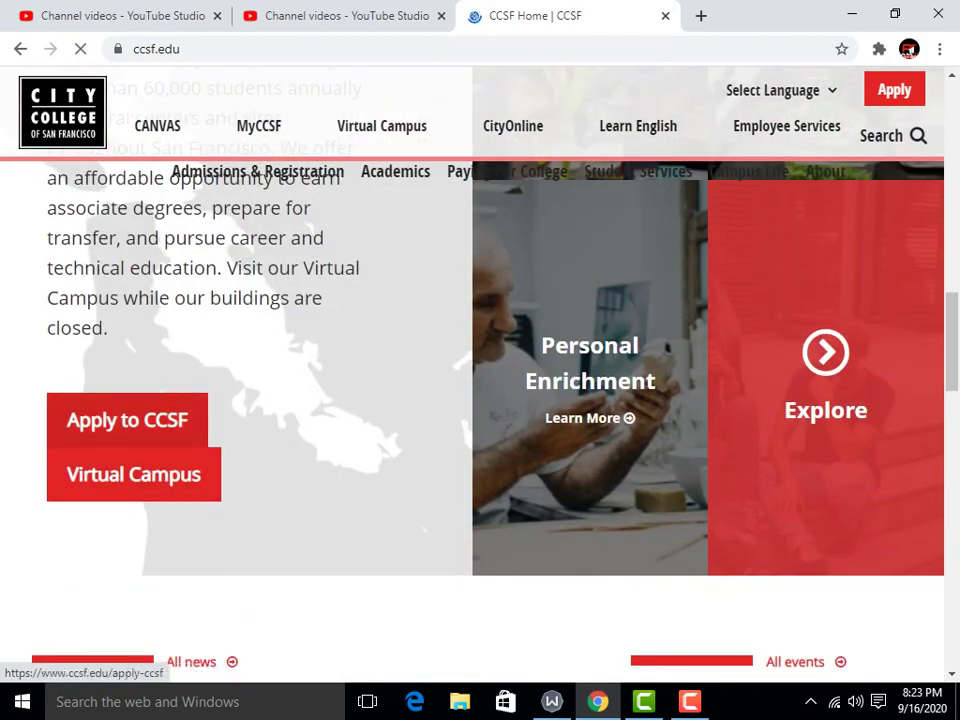
left_click(127, 420)
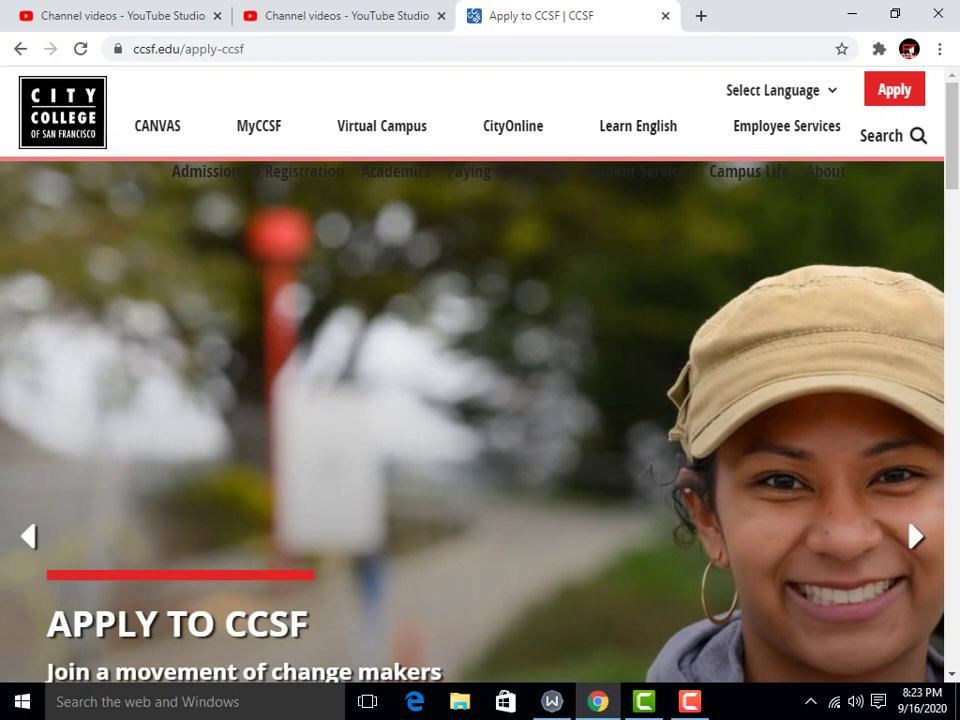
Step: Review the student-type cards and open the enrollment questionnaire in a new tab
scroll(198, 453, "down", 3)
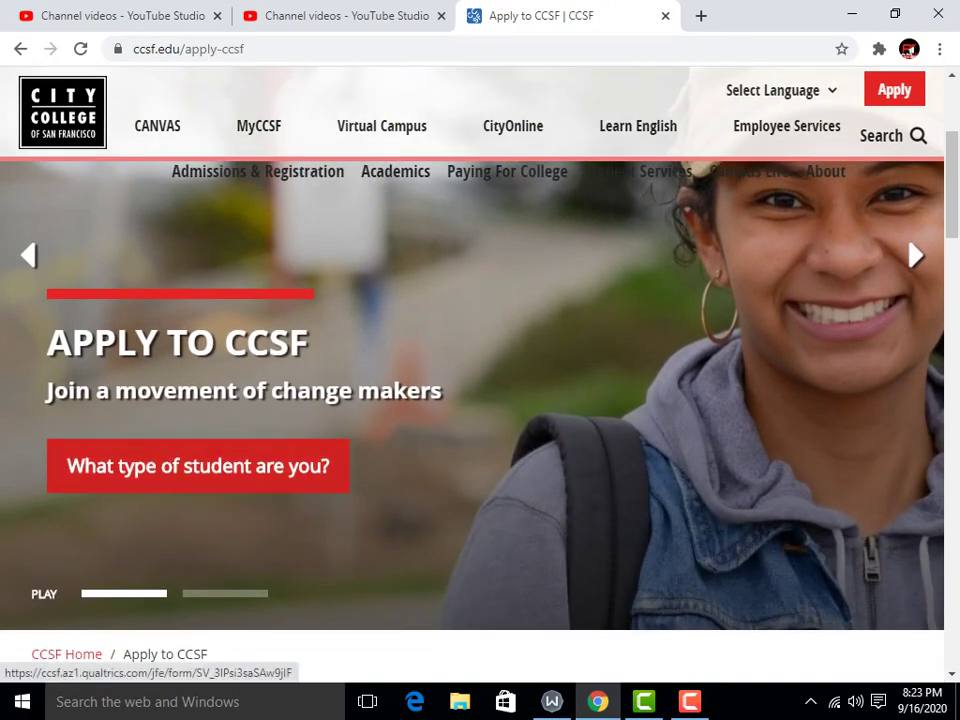
scroll(198, 453, "down", 5)
scroll(198, 453, "down", 4)
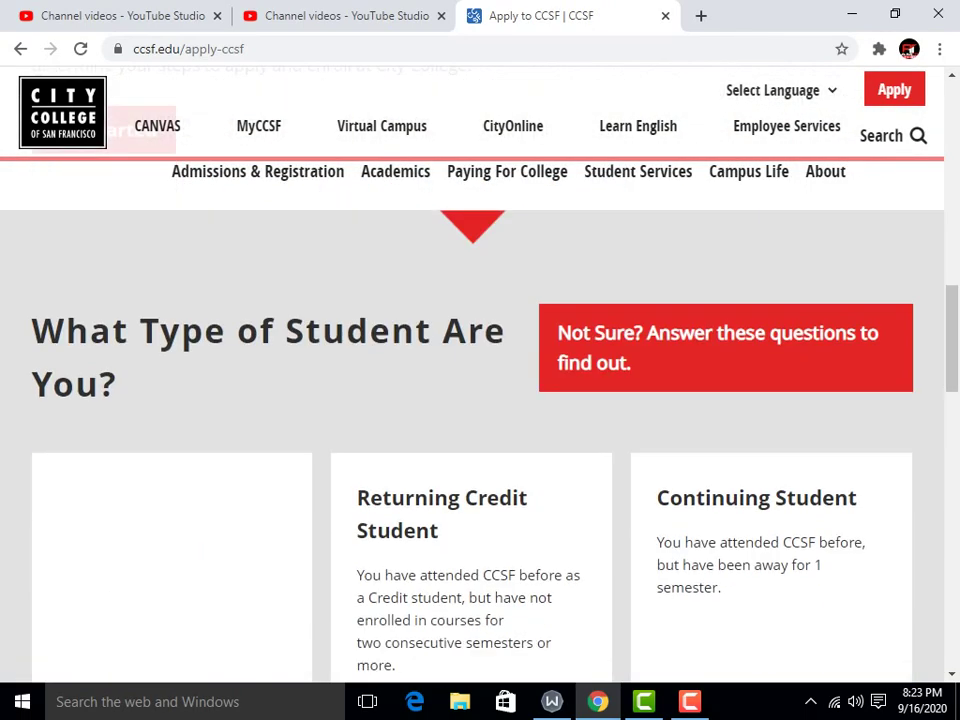
scroll(198, 453, "down", 6)
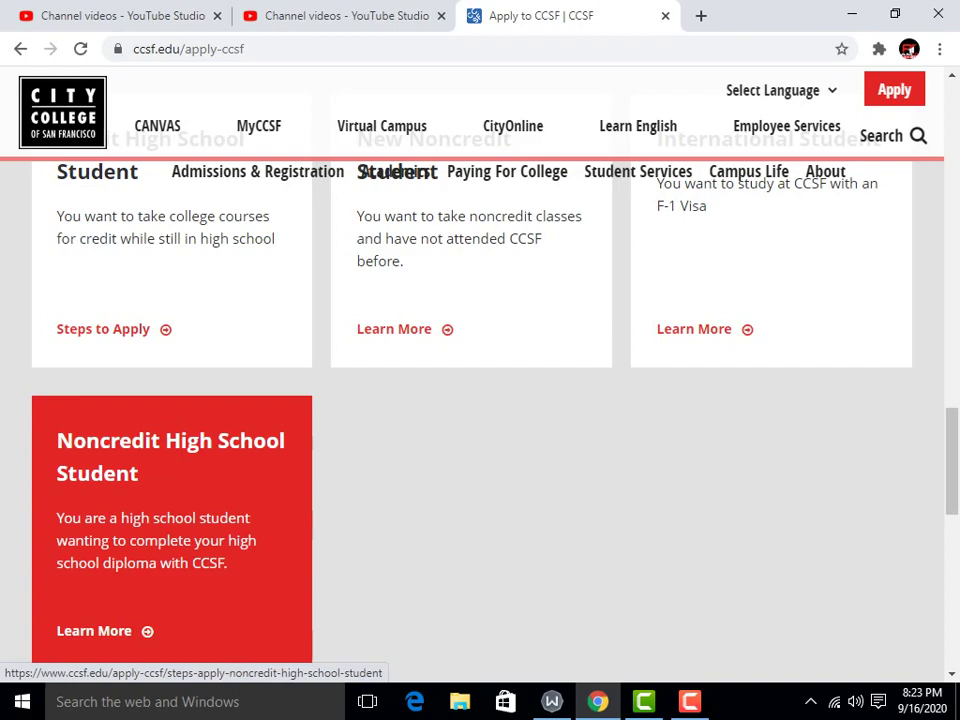
scroll(198, 453, "down", 7)
scroll(244, 400, "up", 7)
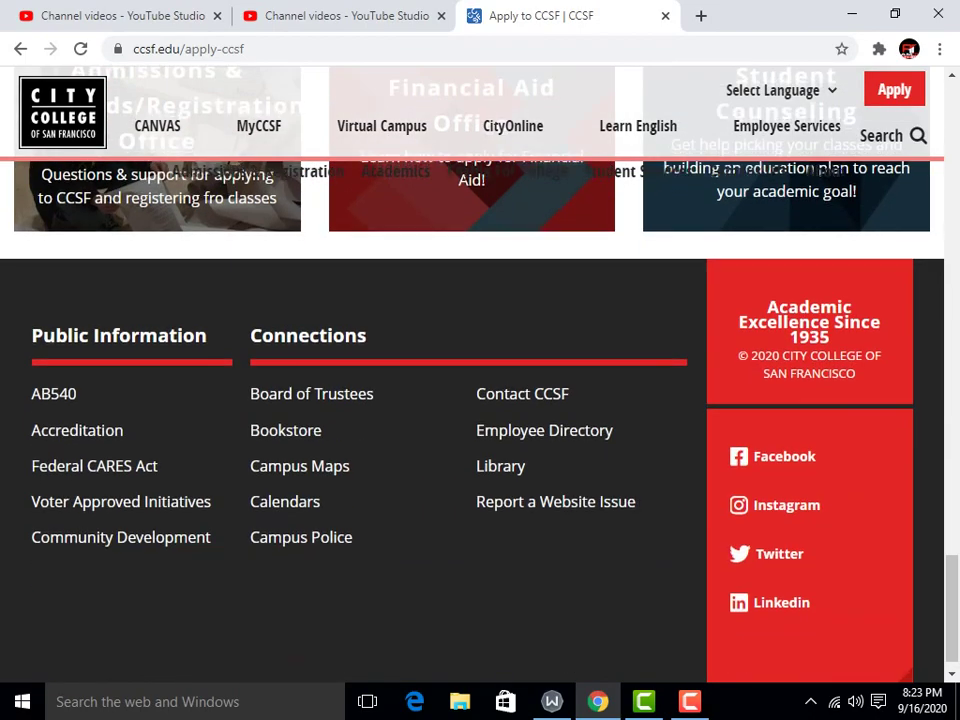
right_click(244, 347)
scroll(244, 347, "up", 1)
scroll(244, 400, "up", 8)
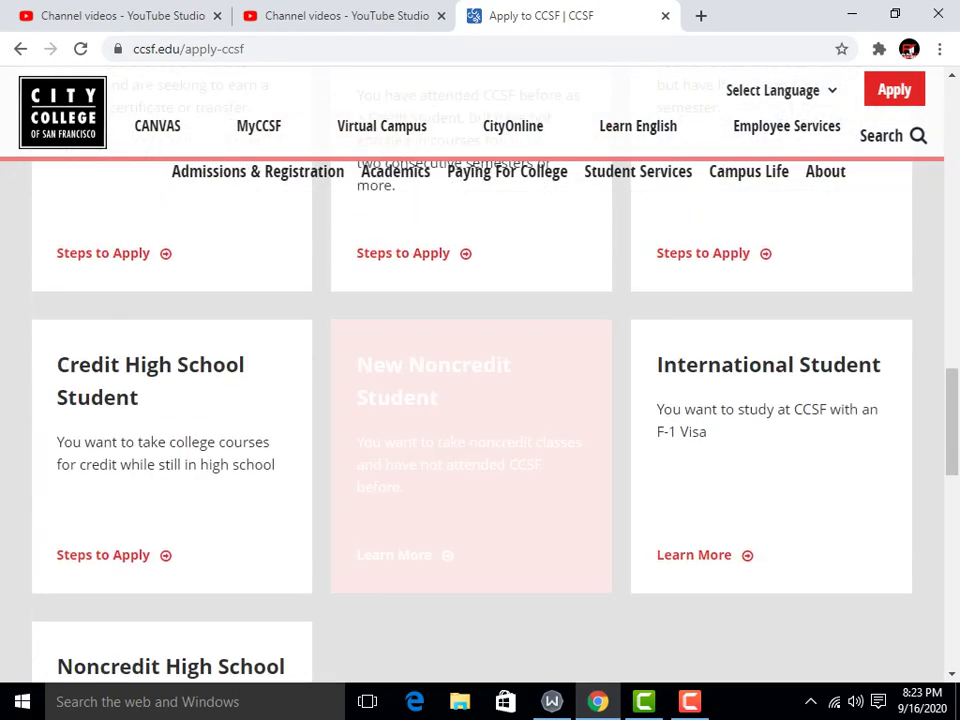
scroll(479, 400, "up", 4)
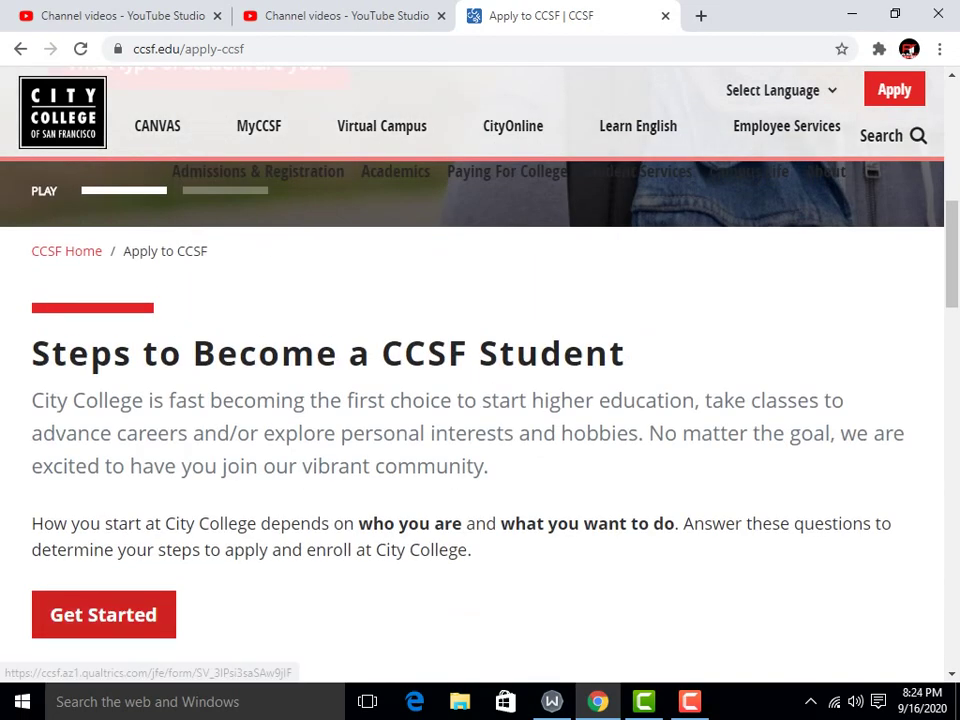
left_click(103, 614)
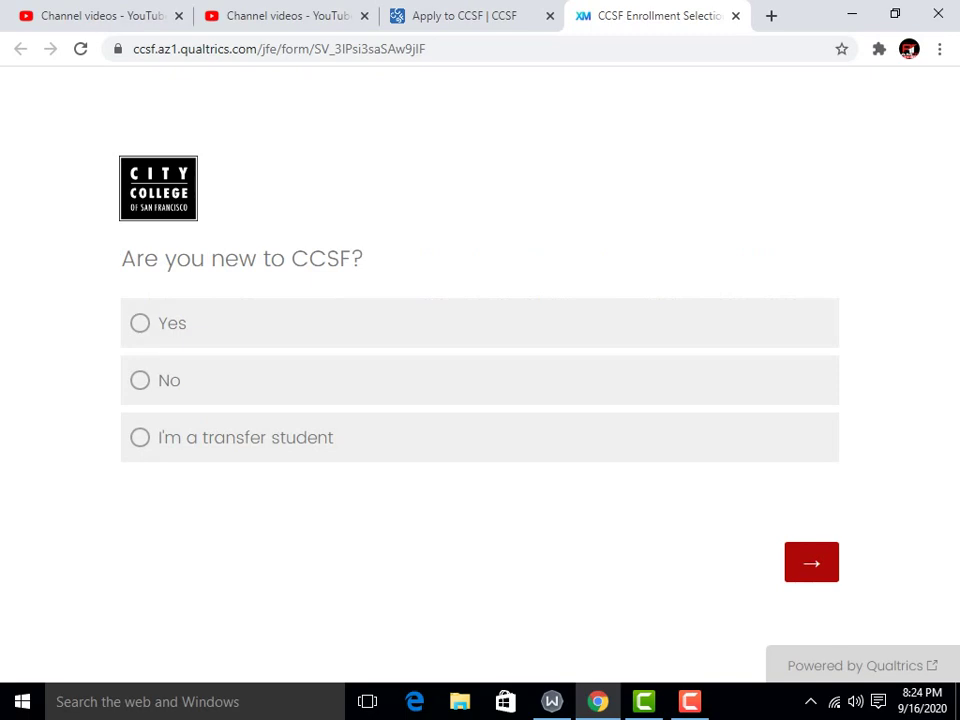
Step: Answer Yes to new to CCSF, choose Non-Credit, and Yes to current high school student
left_click(140, 323)
left_click(811, 562)
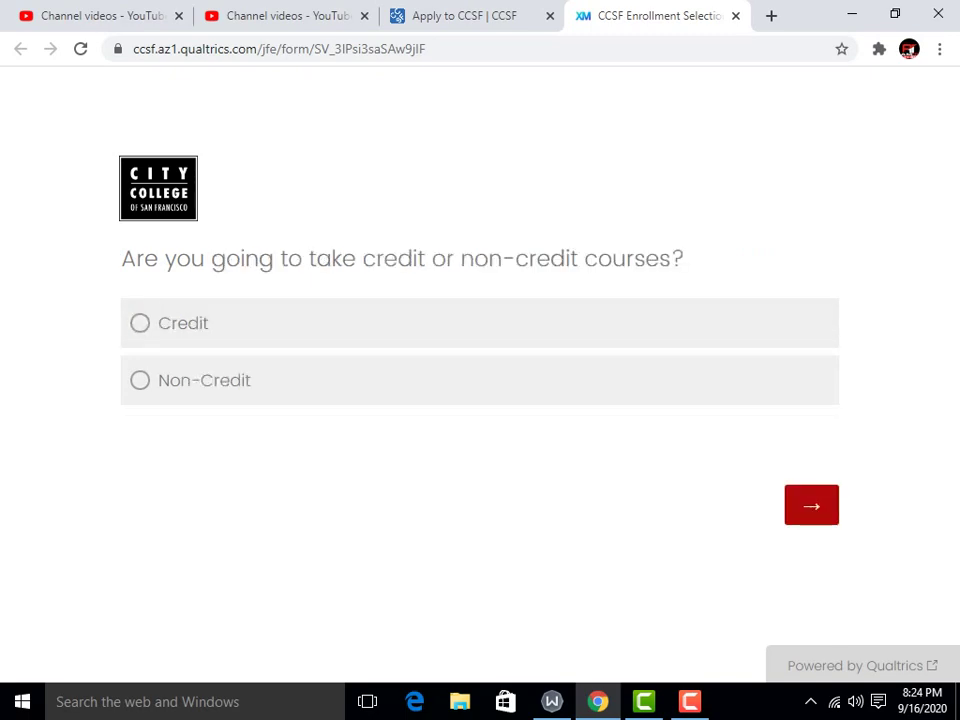
left_click(140, 380)
left_click(811, 504)
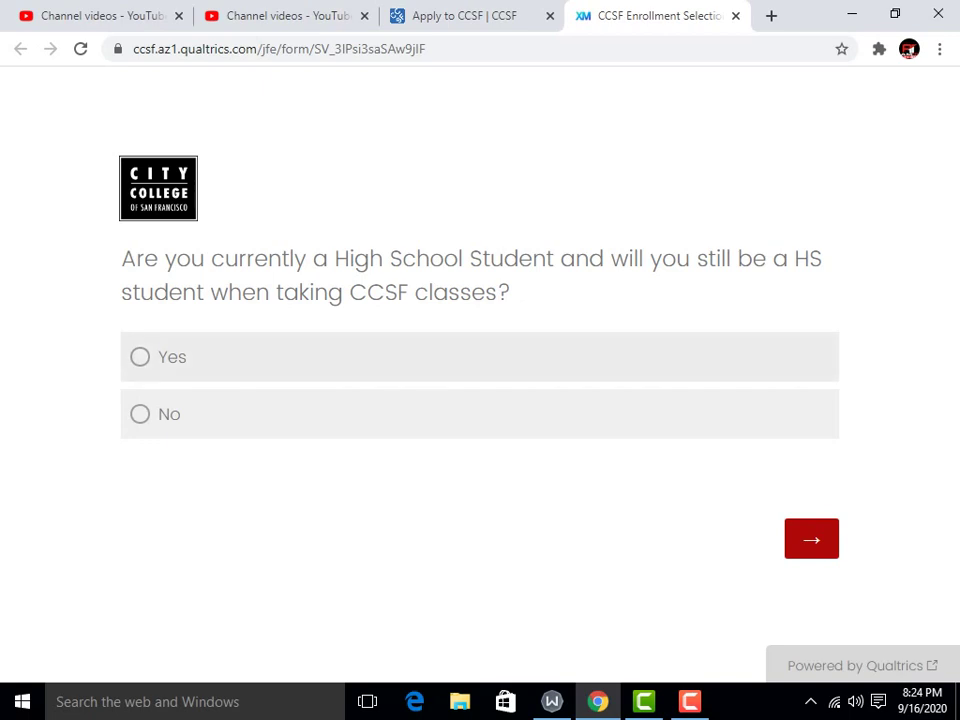
left_click(140, 357)
left_click(811, 539)
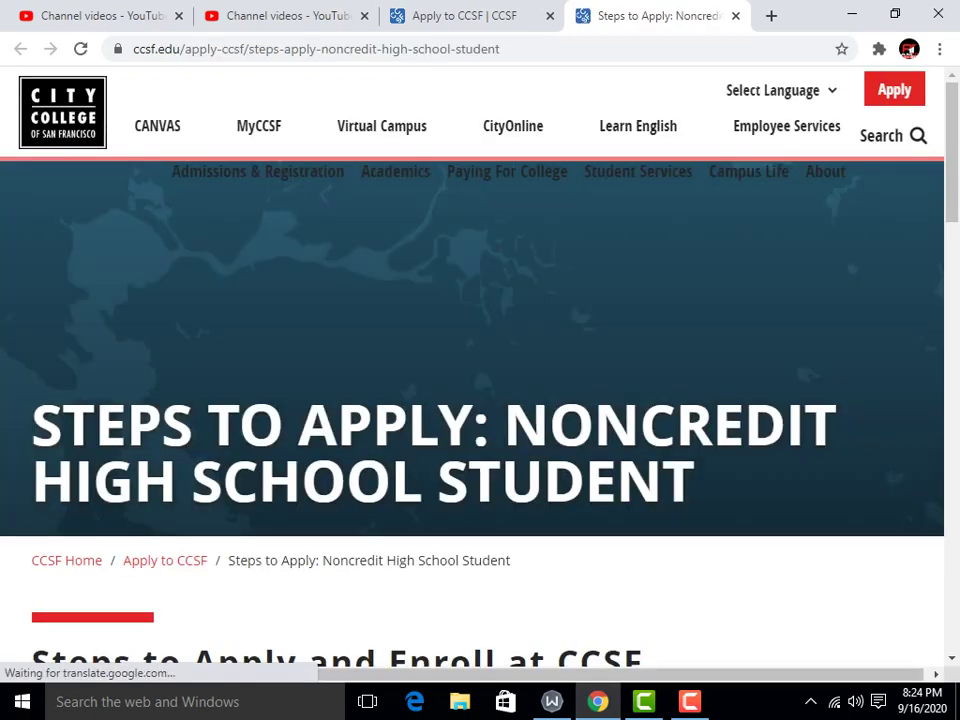
Step: Expand the STEP 1: Apply to CCSF section on the noncredit steps page
scroll(480, 400, "down", 3)
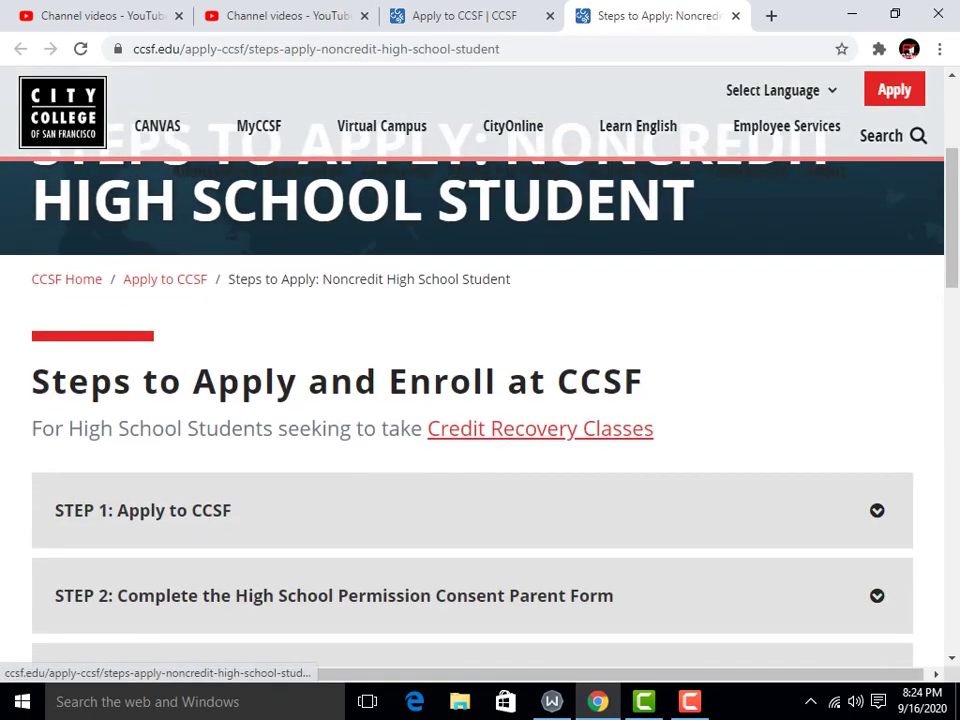
scroll(480, 400, "down", 2)
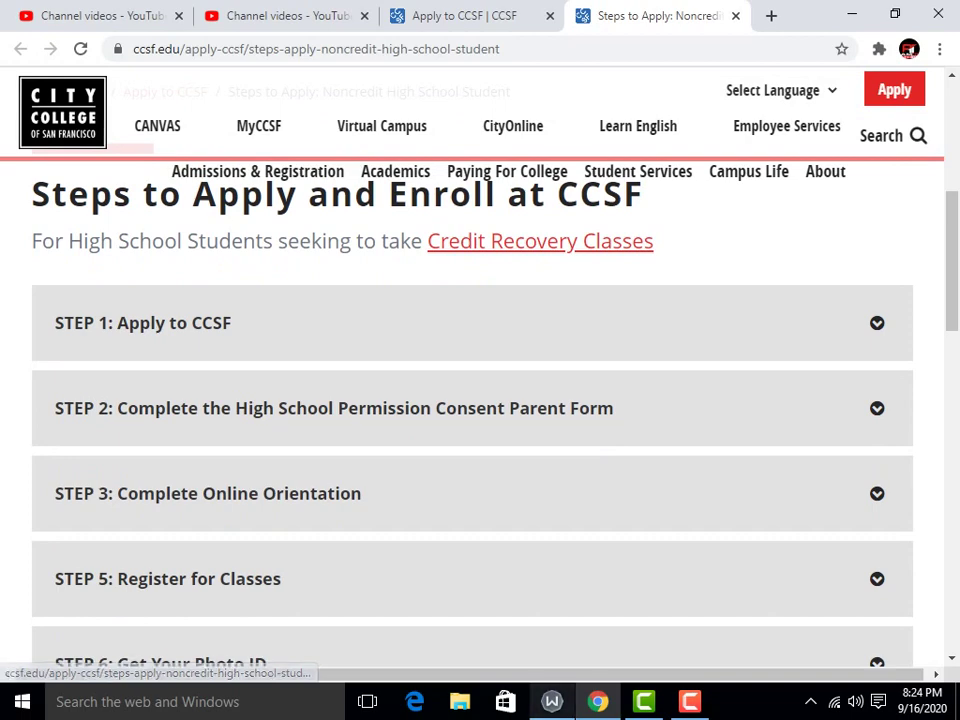
scroll(480, 400, "down", 2)
scroll(480, 400, "down", 5)
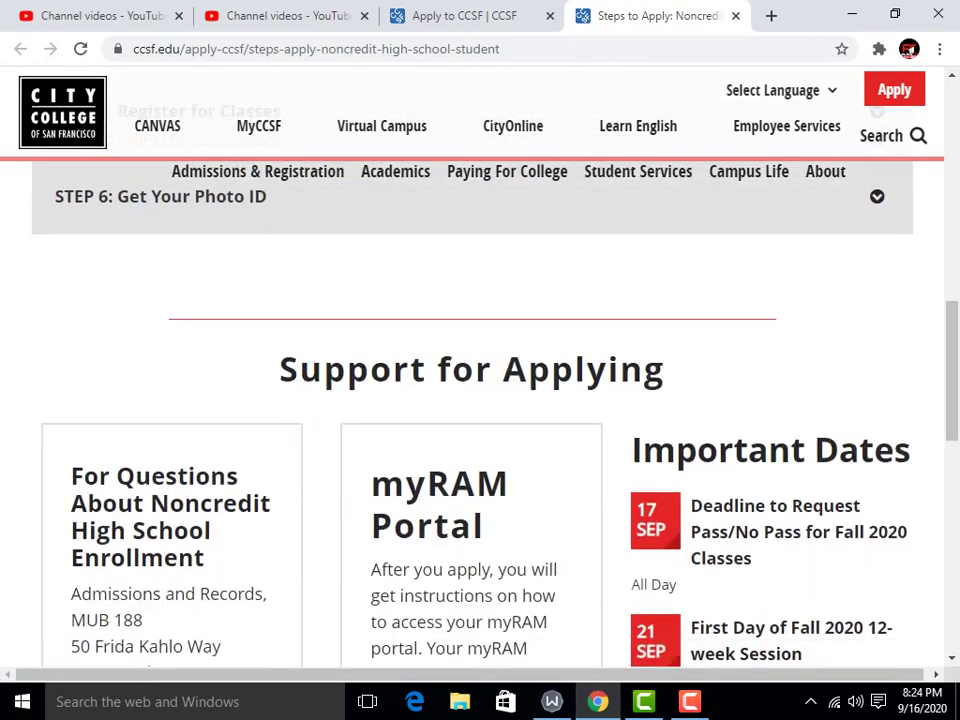
scroll(480, 400, "up", 2)
scroll(480, 400, "down", 4)
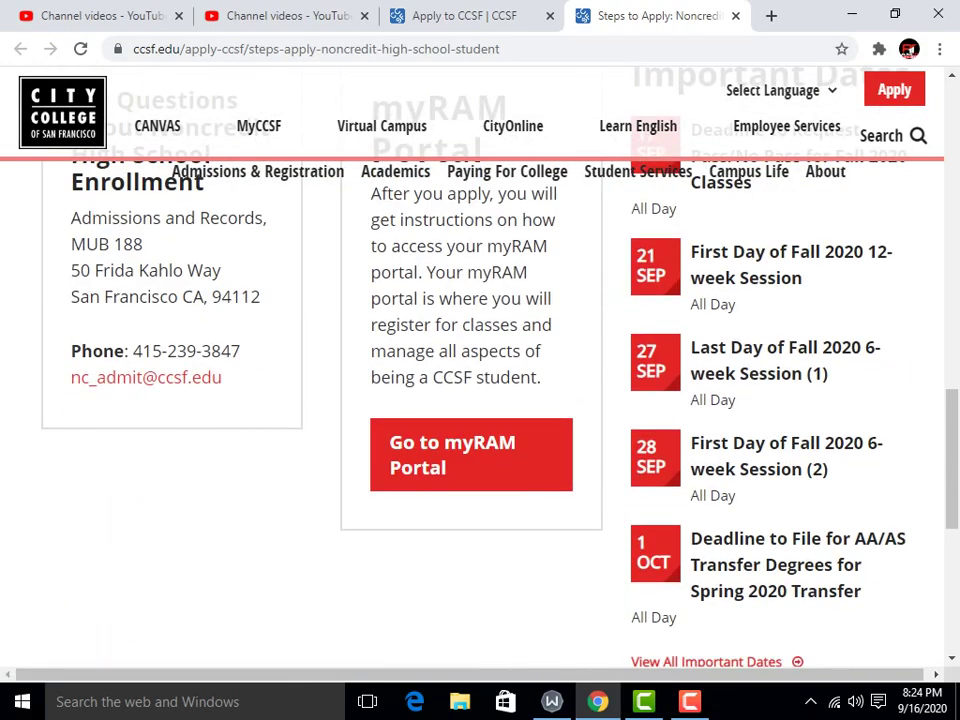
scroll(480, 400, "up", 8)
scroll(480, 400, "up", 3)
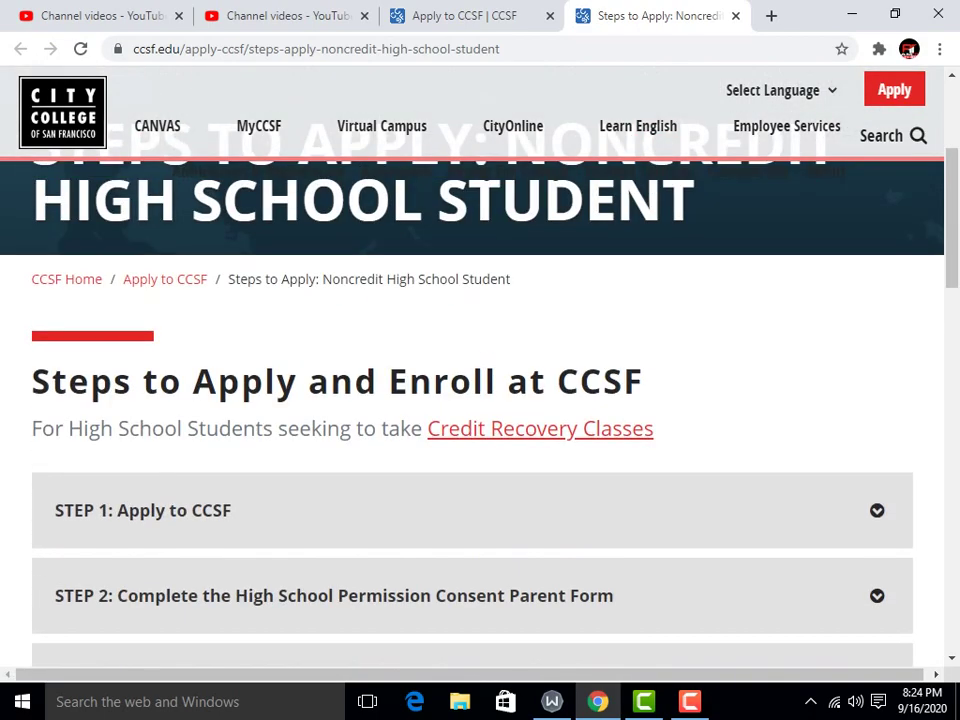
left_click(143, 510)
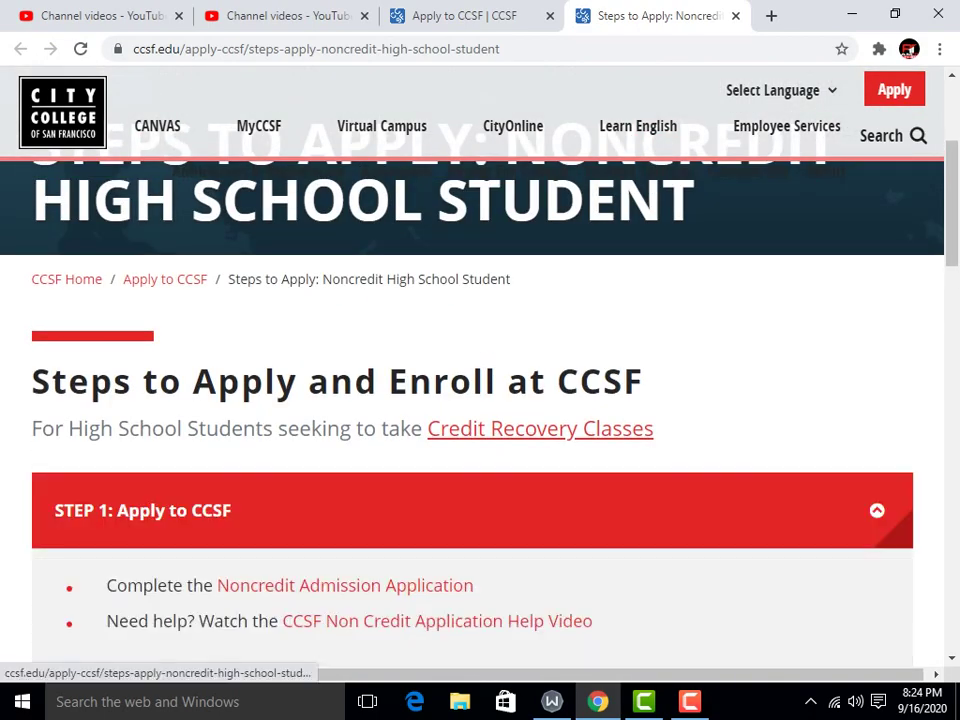
Step: Open the Noncredit Application in a new tab and choose Create an Account
scroll(119, 562, "down", 2)
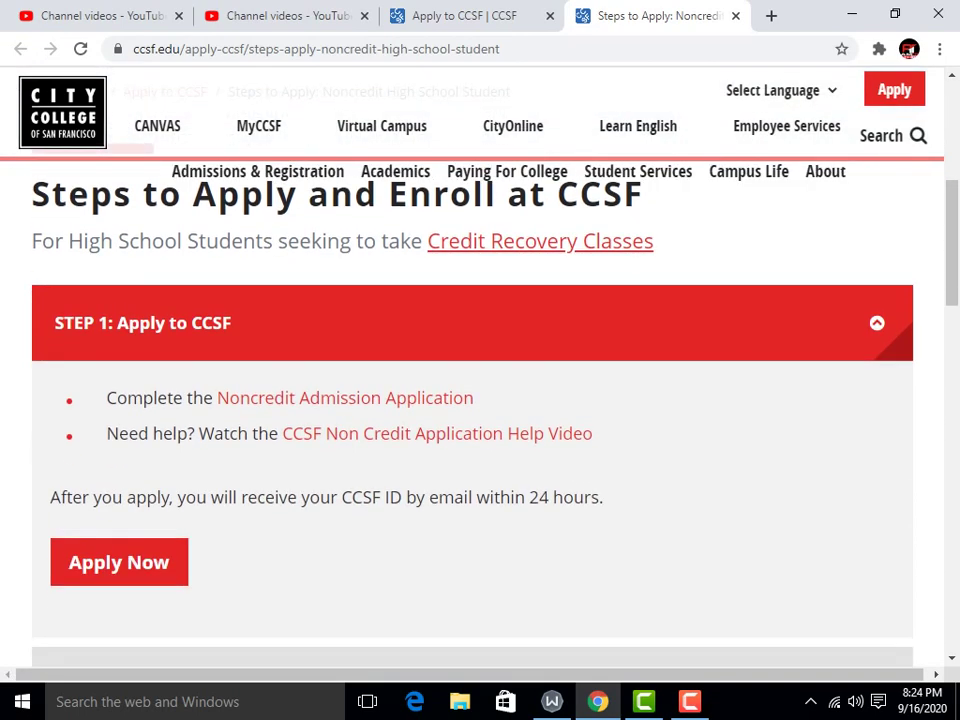
left_click(119, 562)
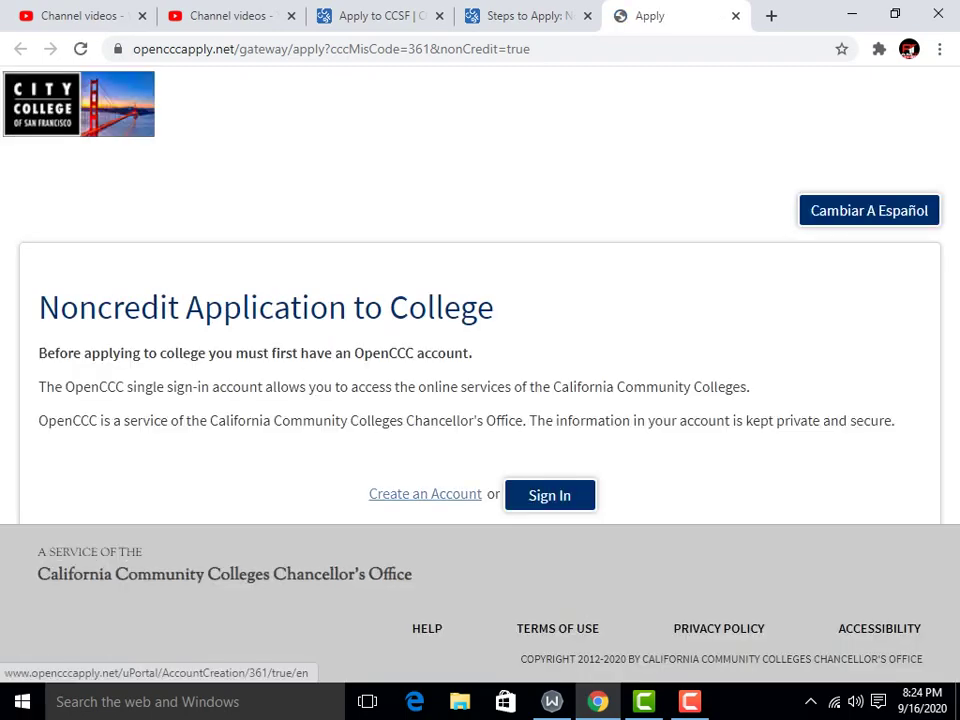
left_click(425, 494)
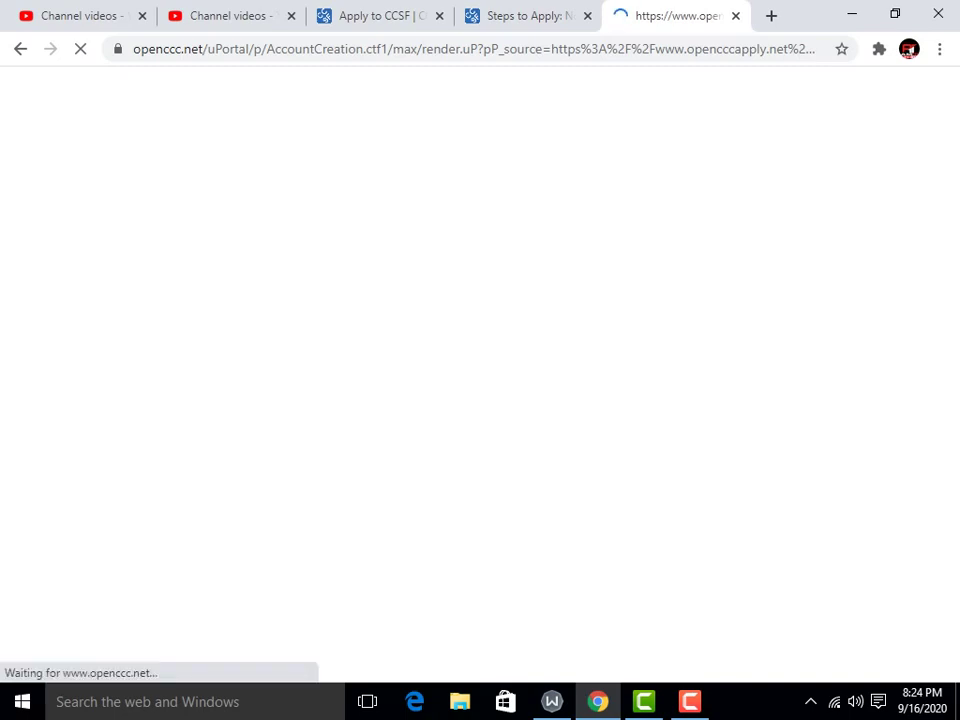
Step: Begin account creation to reach Personal Information page 1 of 3, then open a blank tab
scroll(480, 400, "down", 1)
scroll(144, 436, "down", 2)
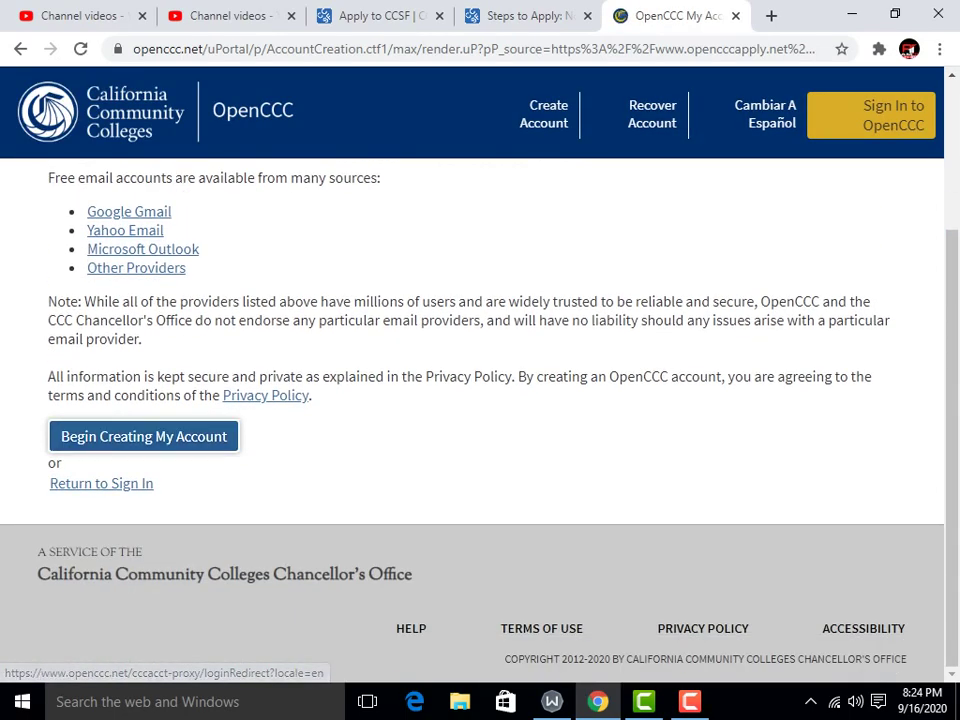
left_click(144, 436)
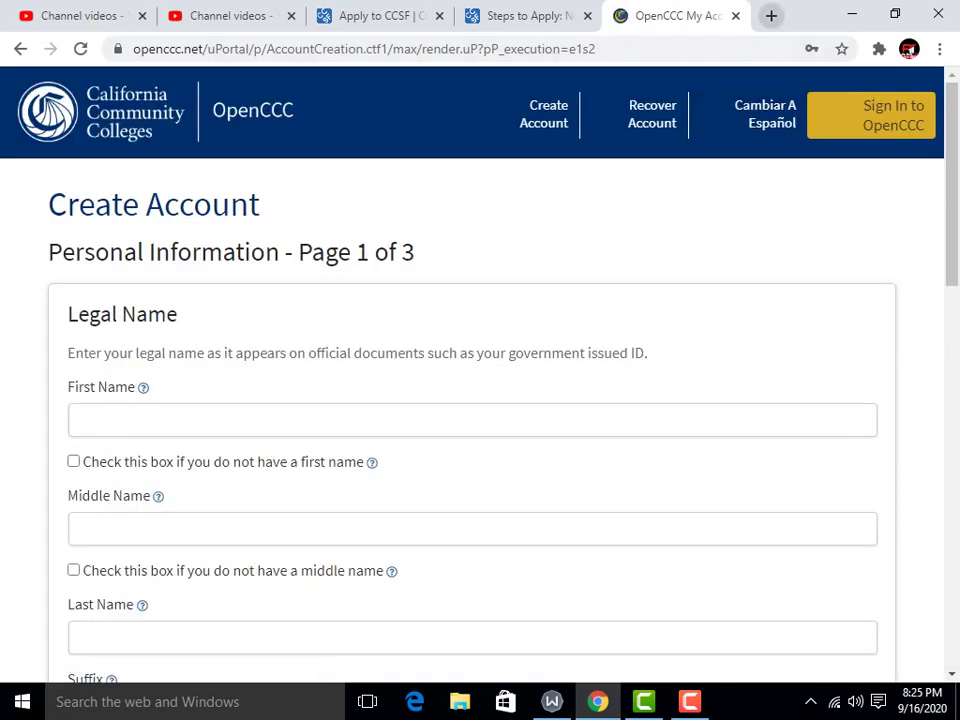
left_click(771, 15)
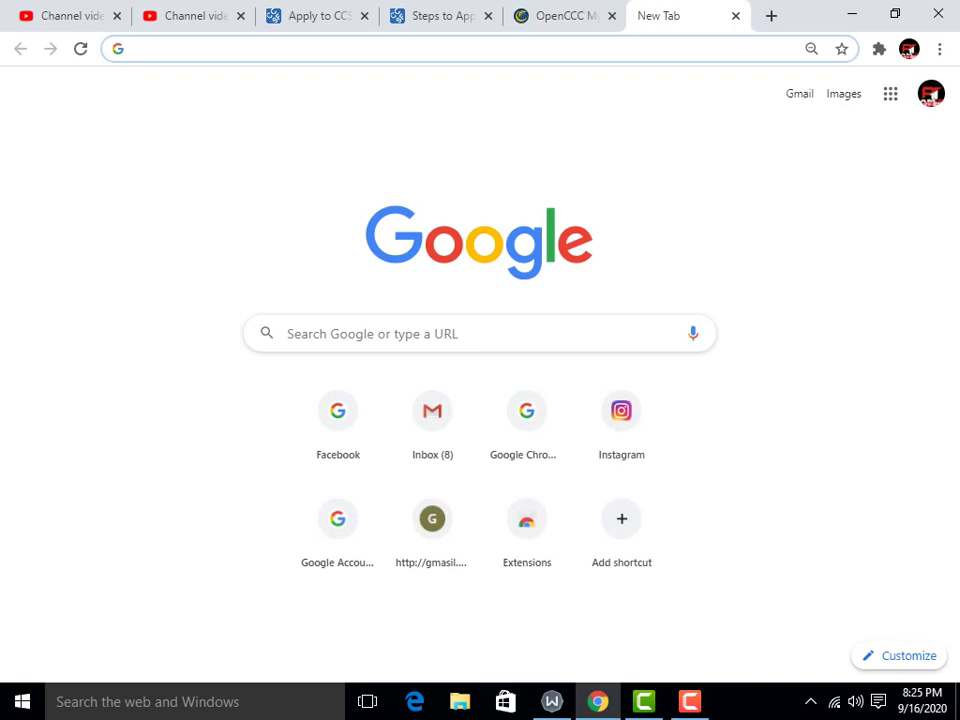
left_click(287, 333)
Step: Search Google for 'us fake adress generator' and open the US address generator site
type("us ")
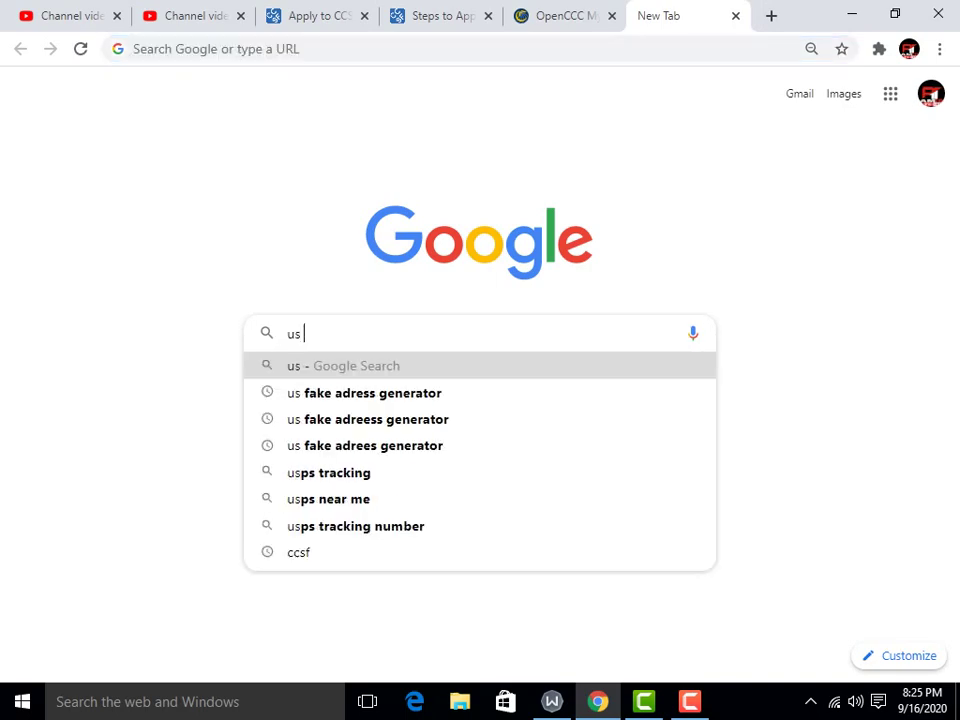
type("fake a")
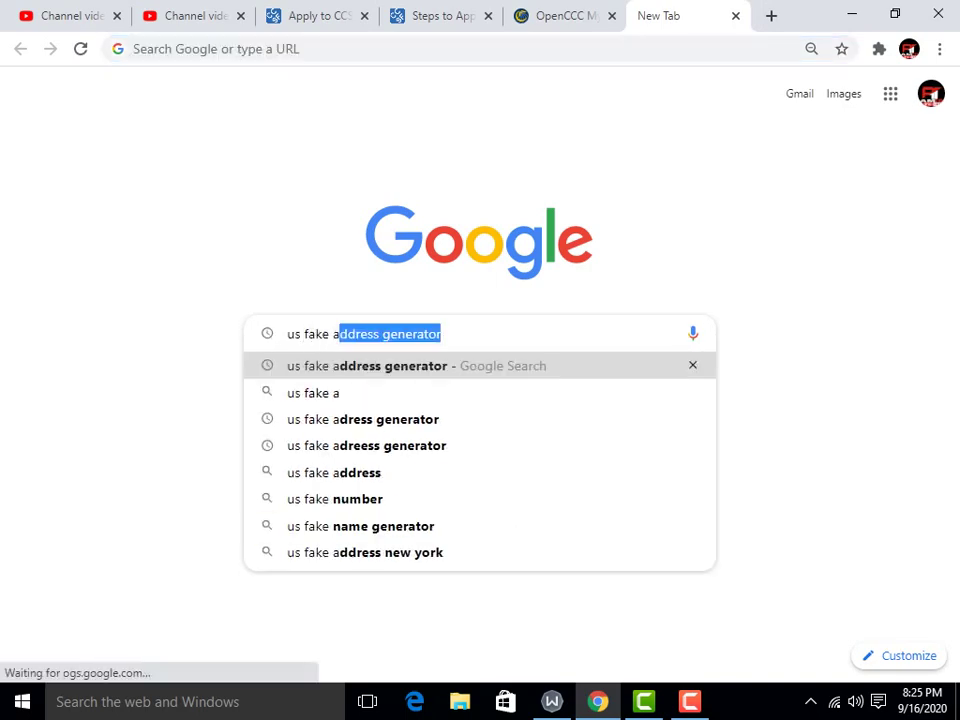
type("dress ")
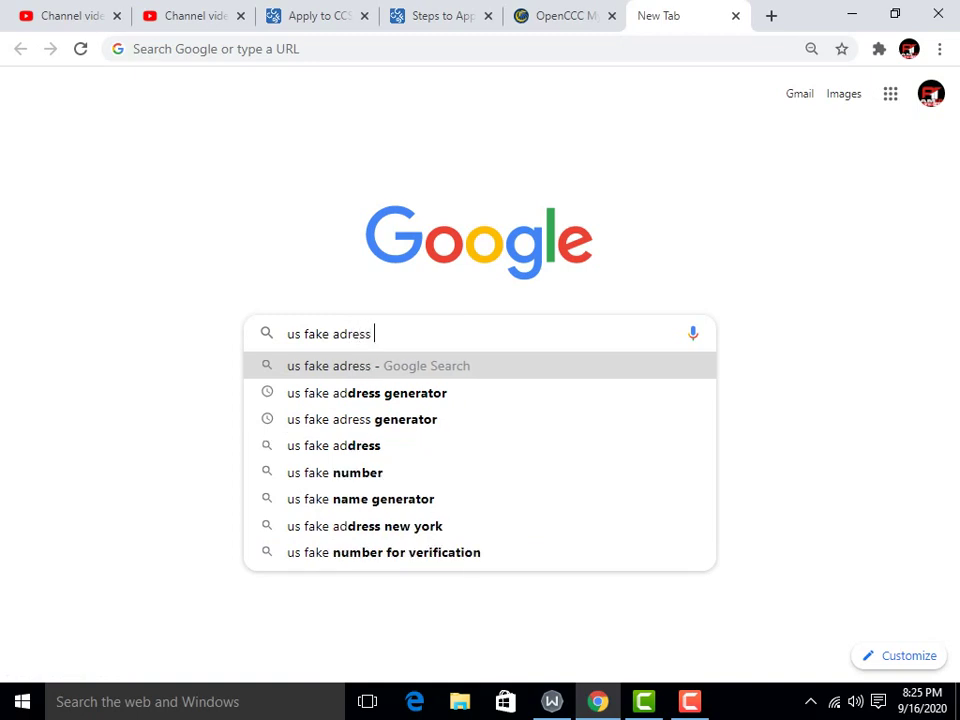
type("generator")
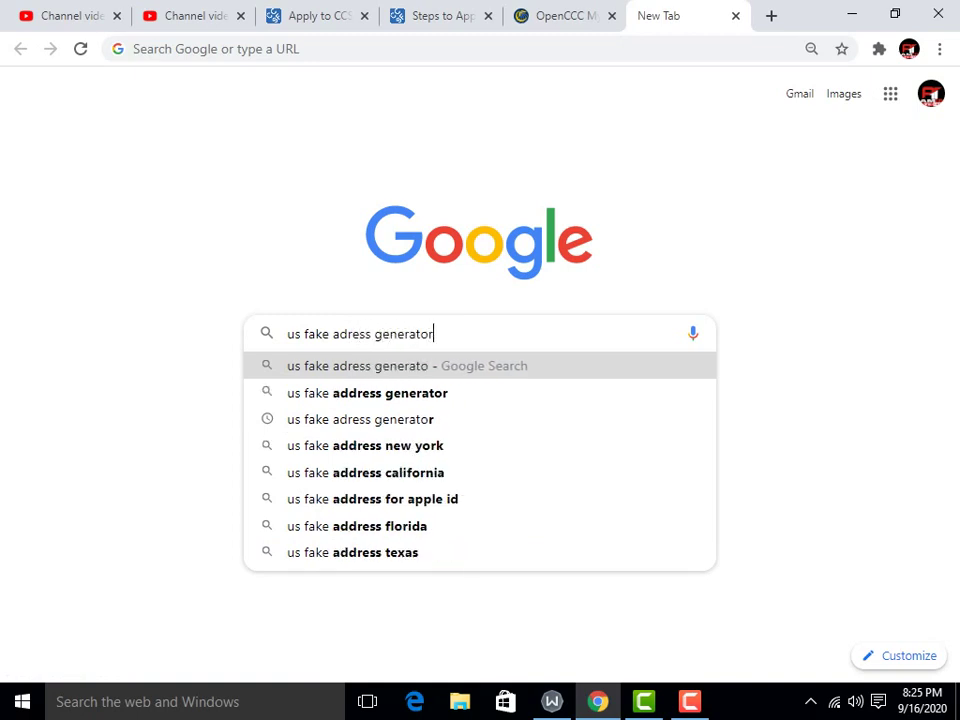
key("Return")
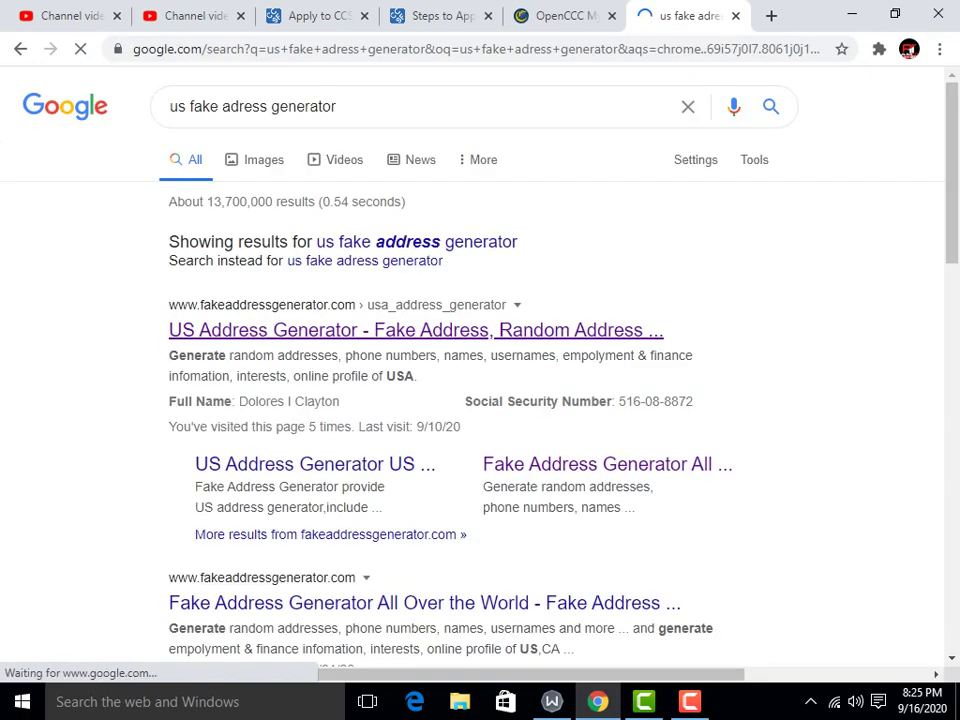
left_click(416, 330)
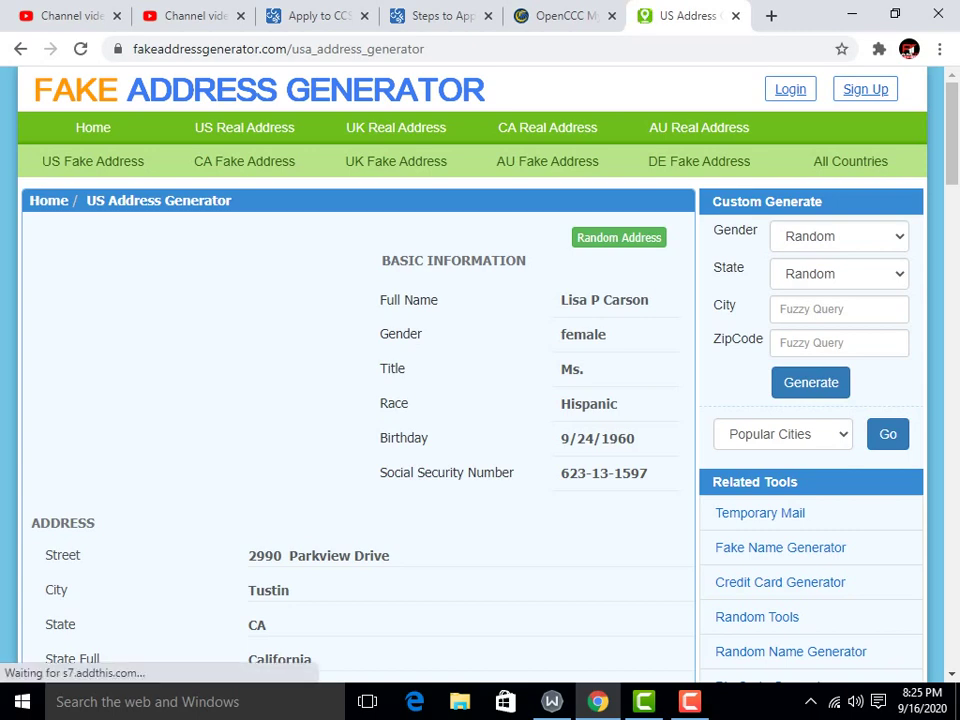
Step: Set State to NY (New York) and generate a new identity
left_click(839, 273)
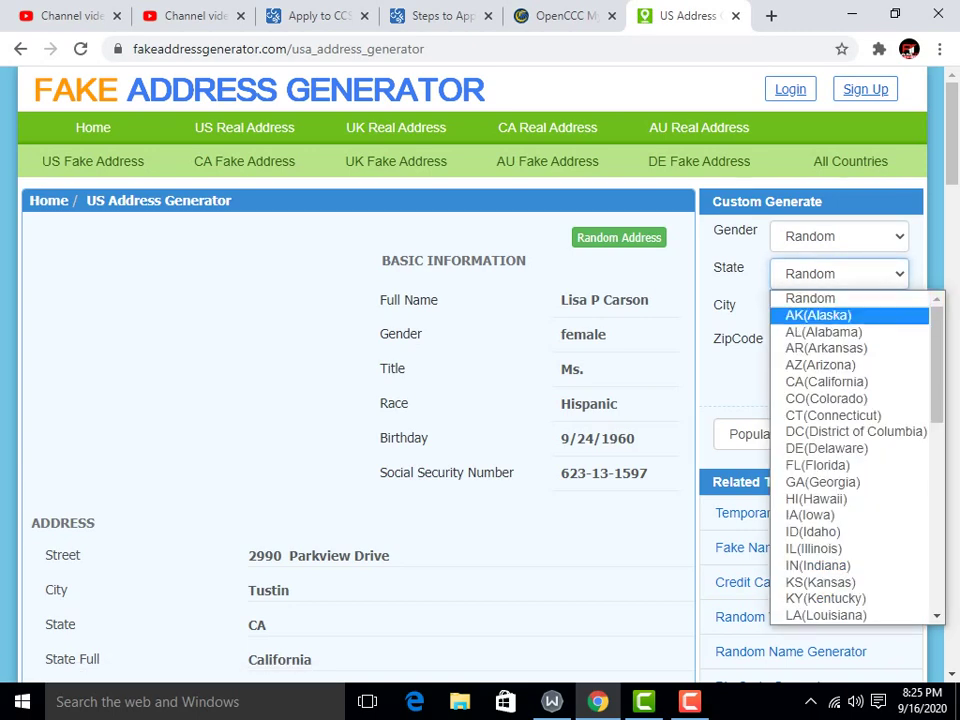
scroll(850, 529, "down", 1)
scroll(850, 529, "down", 5)
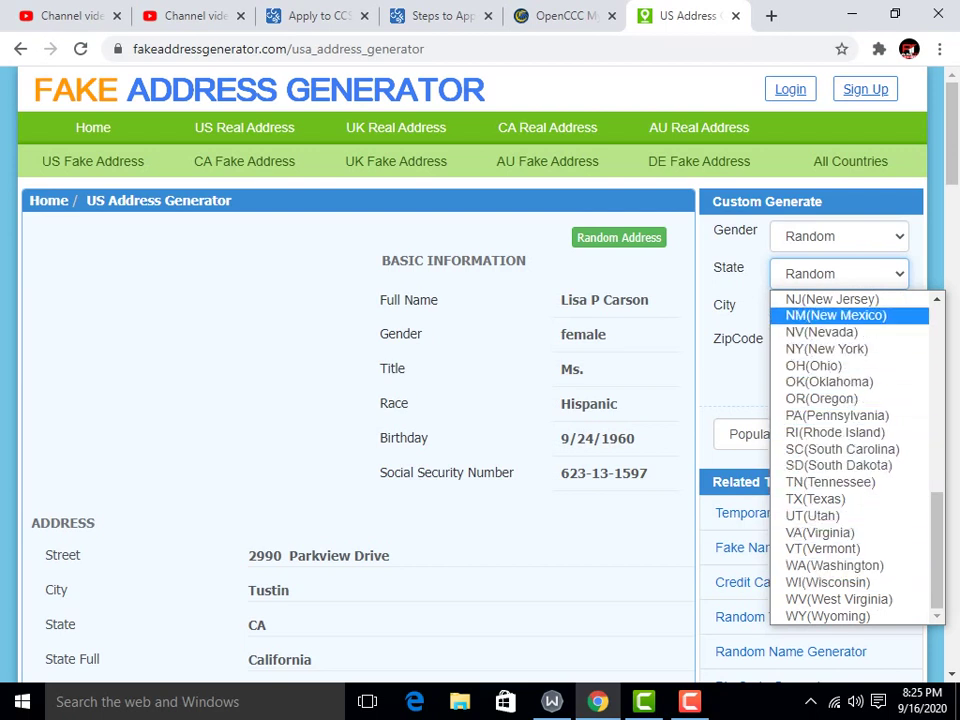
scroll(850, 400, "up", 4)
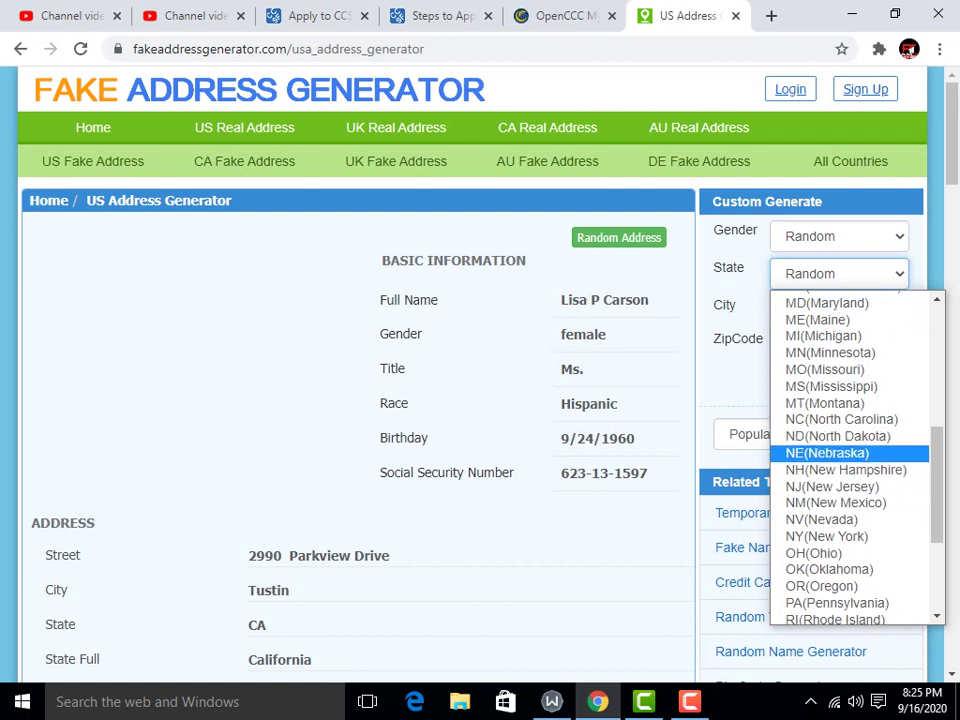
left_click(826, 536)
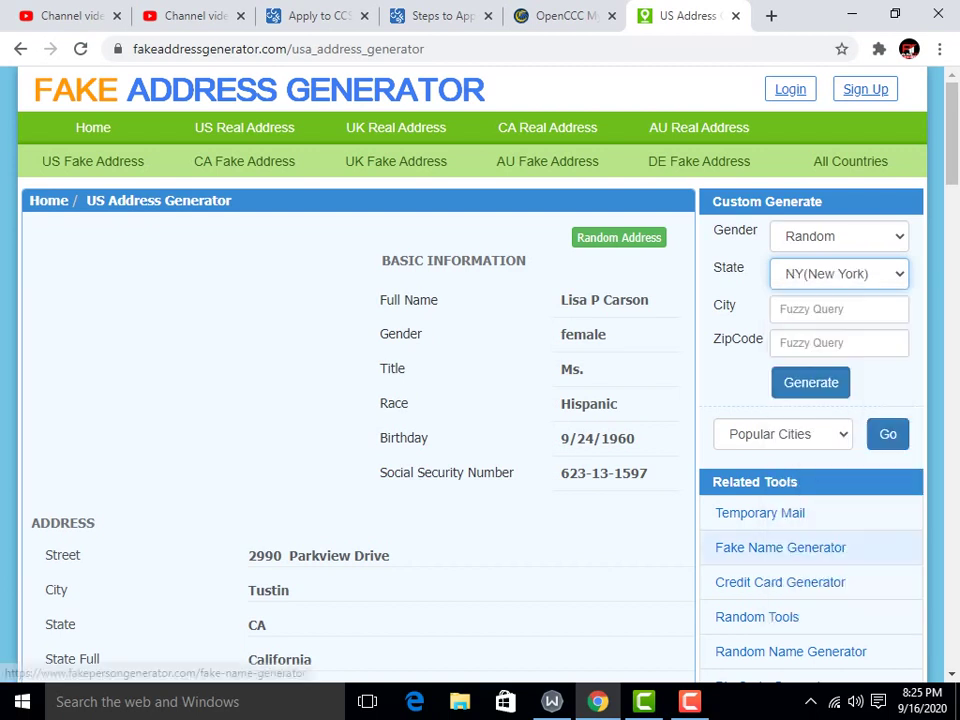
left_click(811, 382)
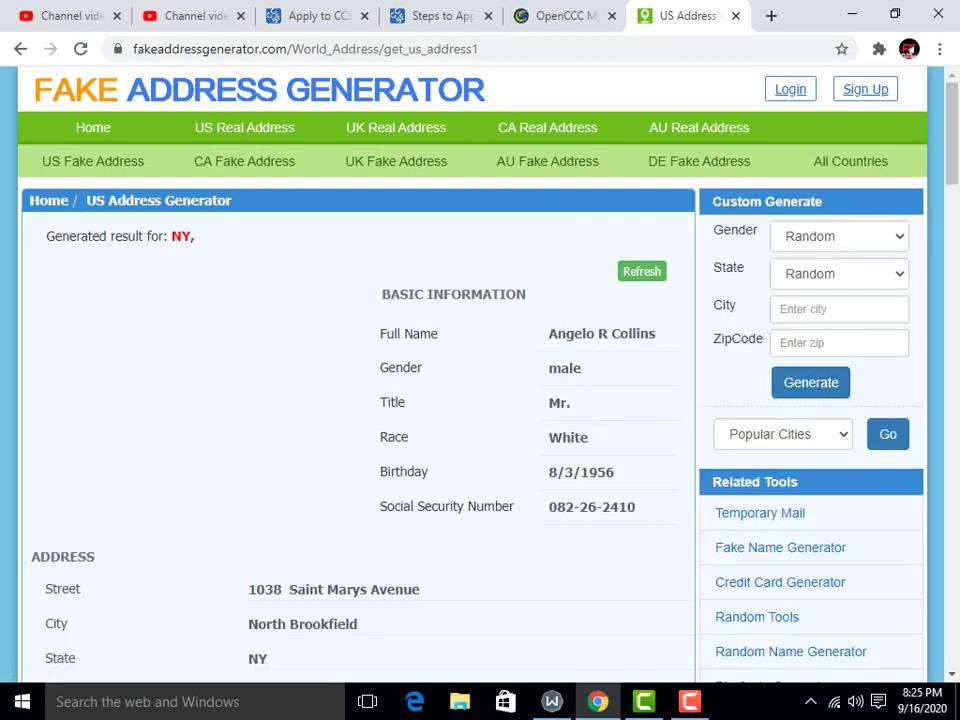
Step: Select the generated full name, then return to the OpenCCC account form
left_click_drag(656, 334, 548, 334)
left_click(566, 334)
left_click(560, 15)
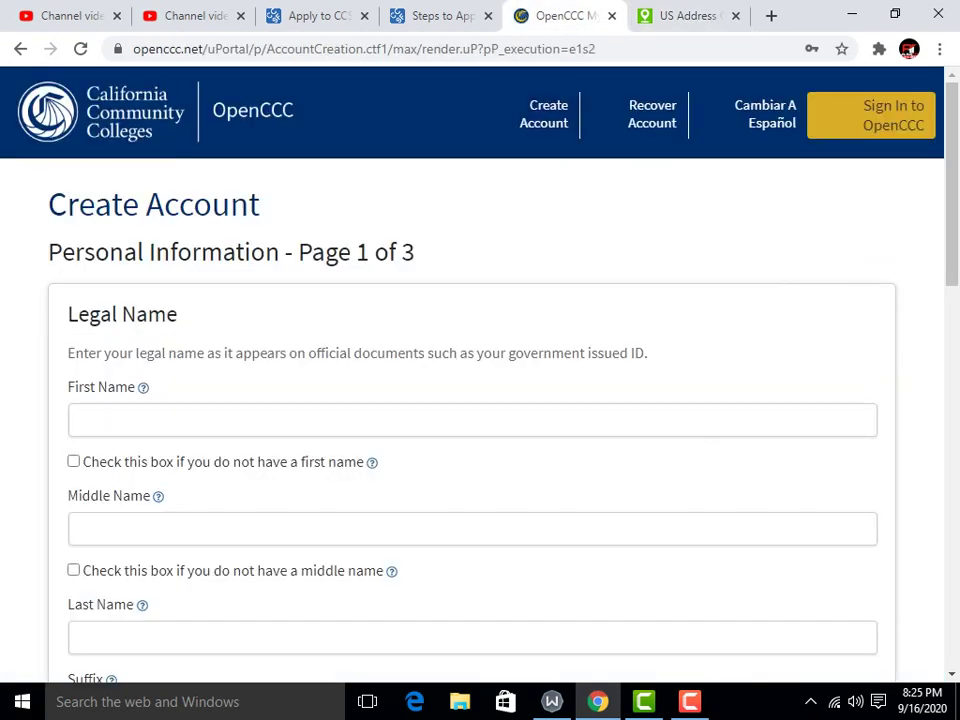
Step: Enter the generated legal first name and check the no-middle-name box
left_click(80, 420)
type("an")
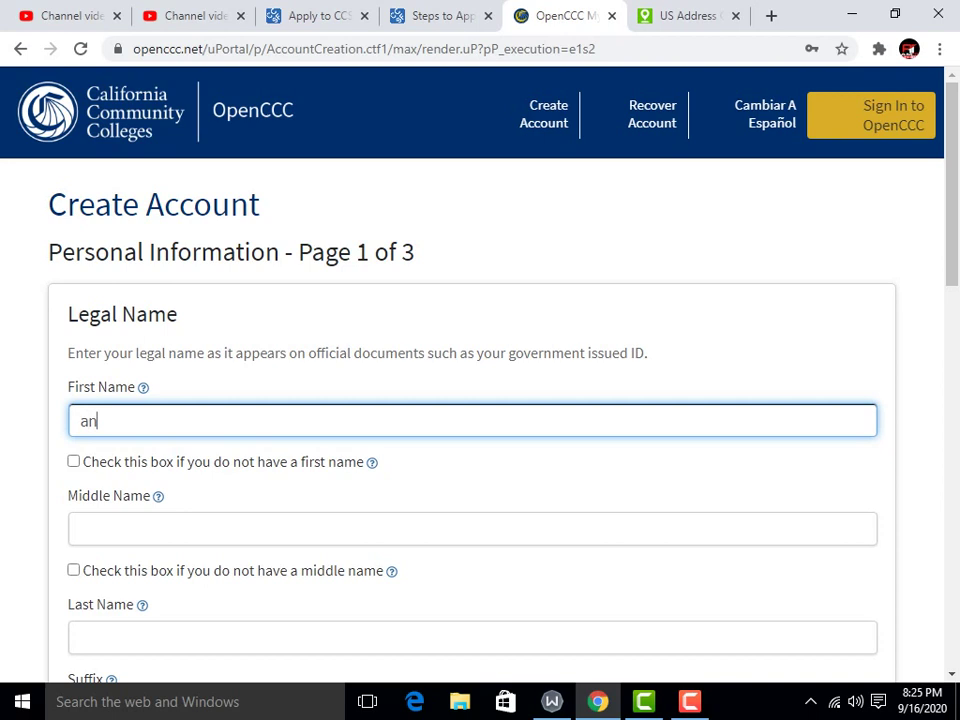
type("gelo")
key("ctrl+Tab")
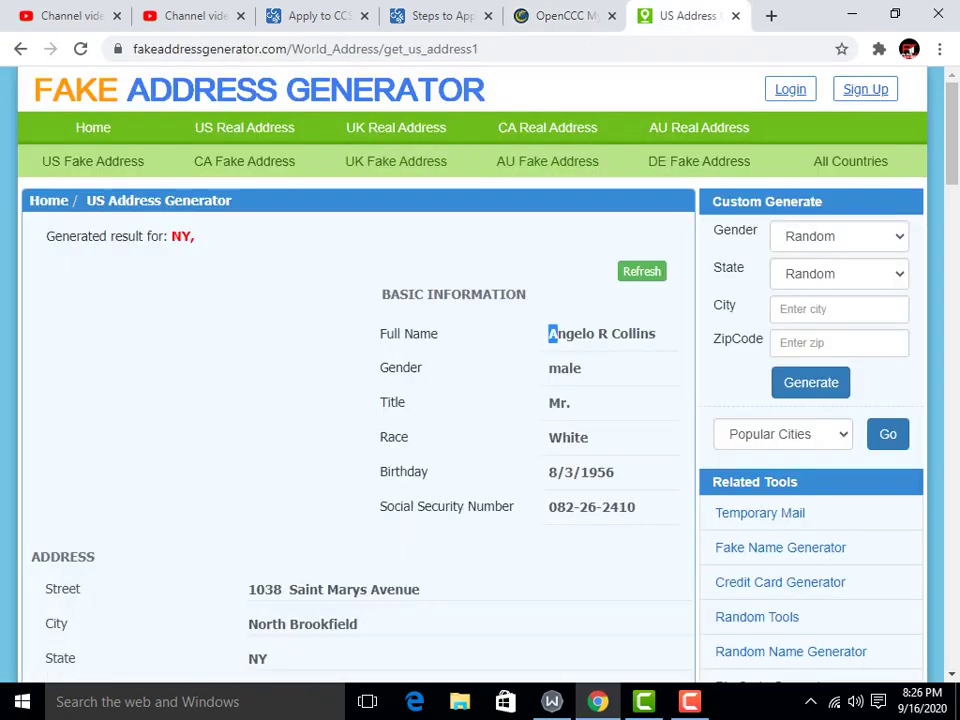
key("ctrl+shift+Tab")
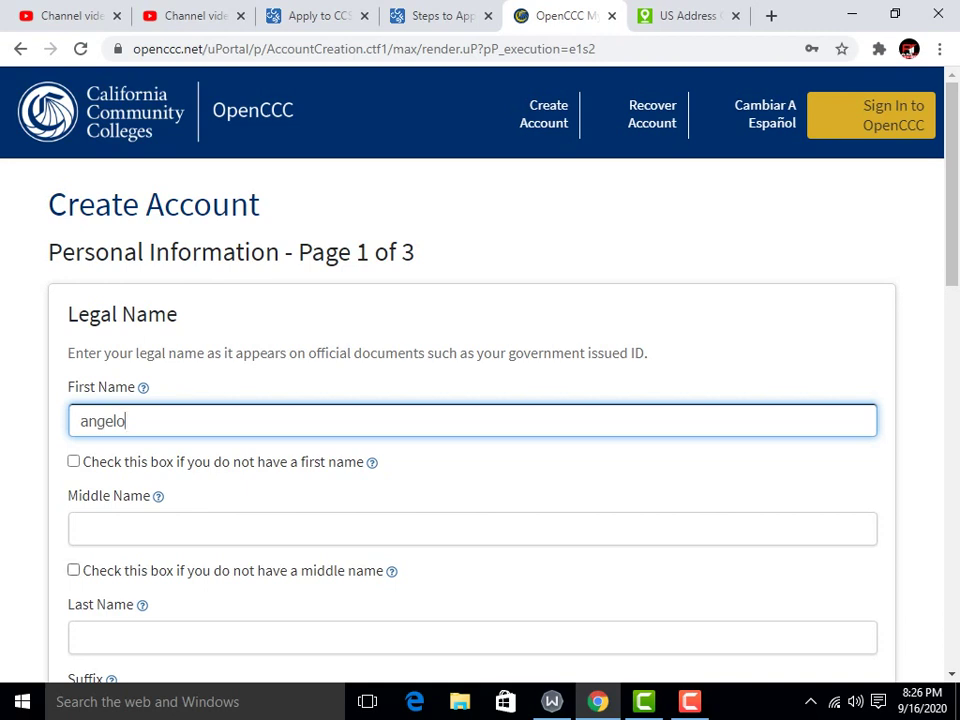
left_click(73, 570)
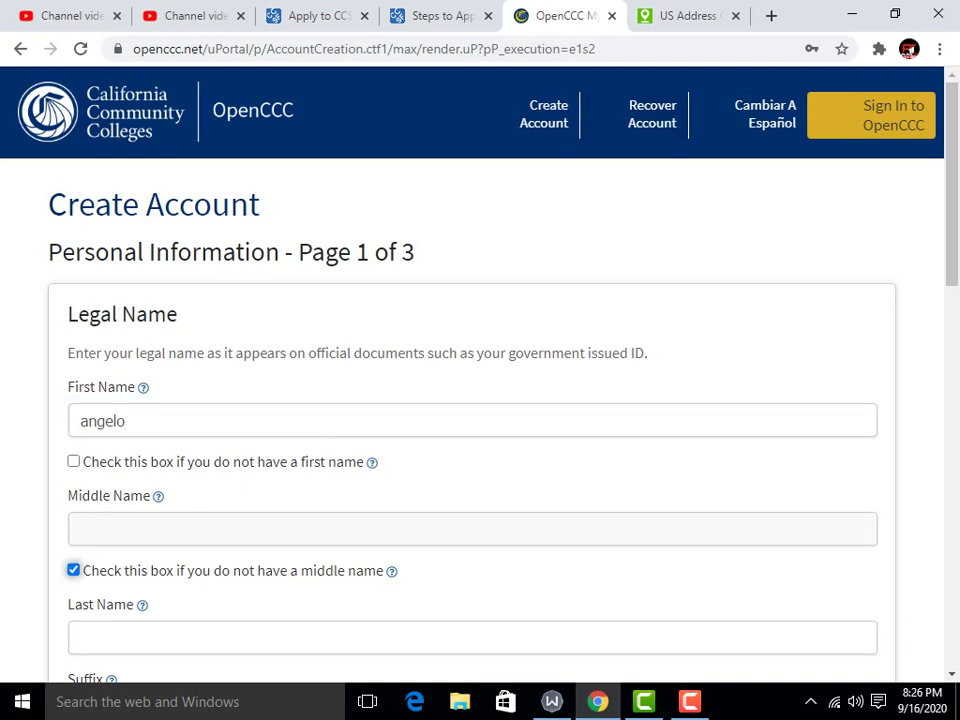
key("ctrl+Tab")
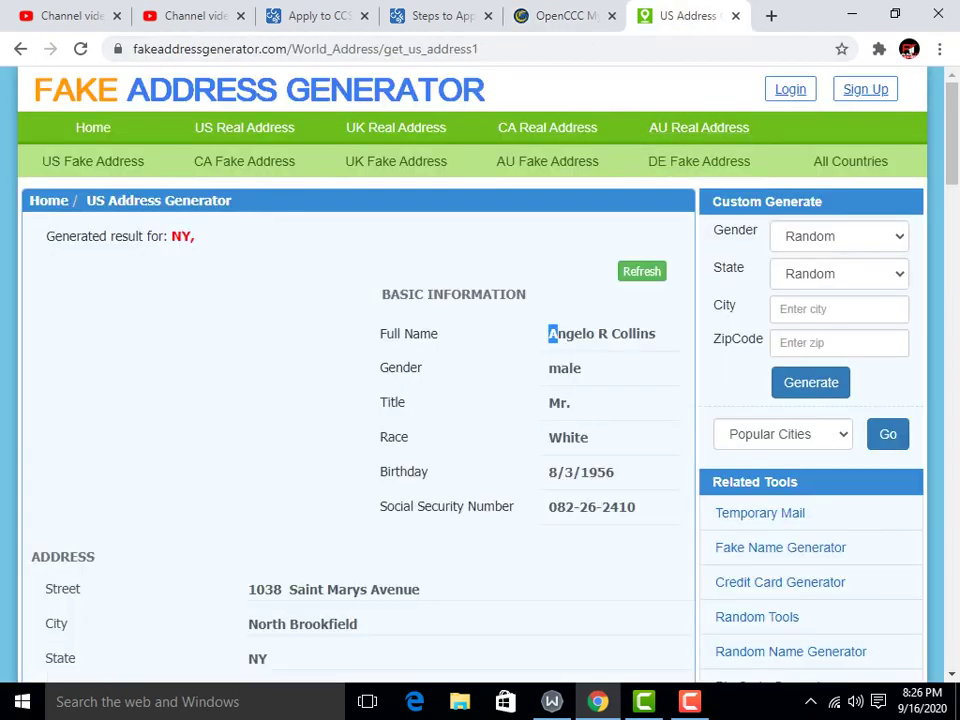
key("ctrl+shift+Tab")
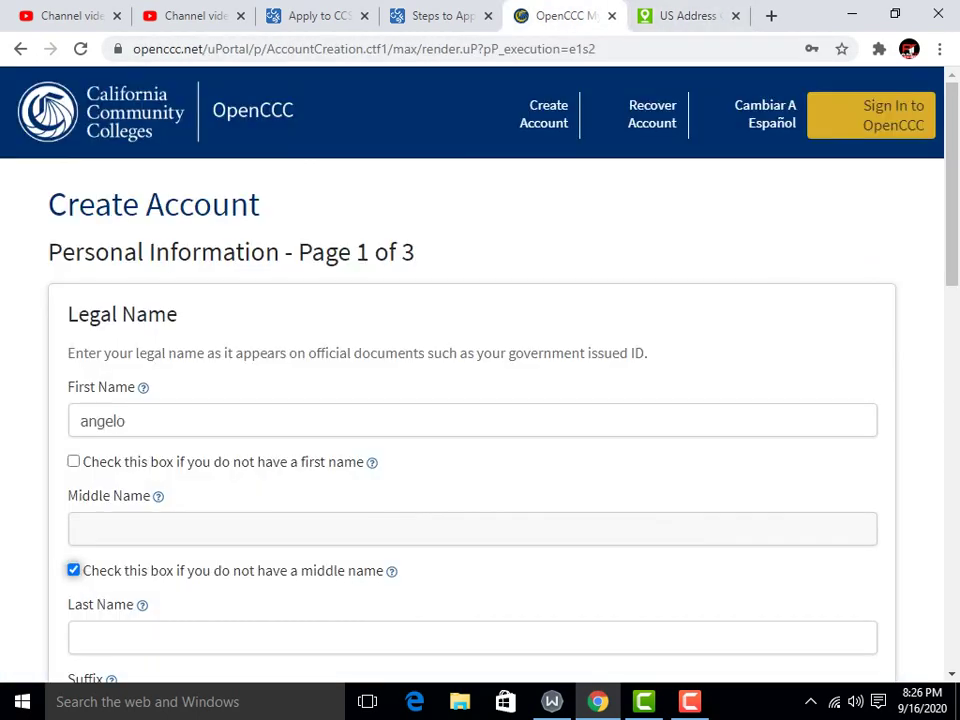
Step: Enter the generated legal last name and answer No to a previous name
left_click(78, 637)
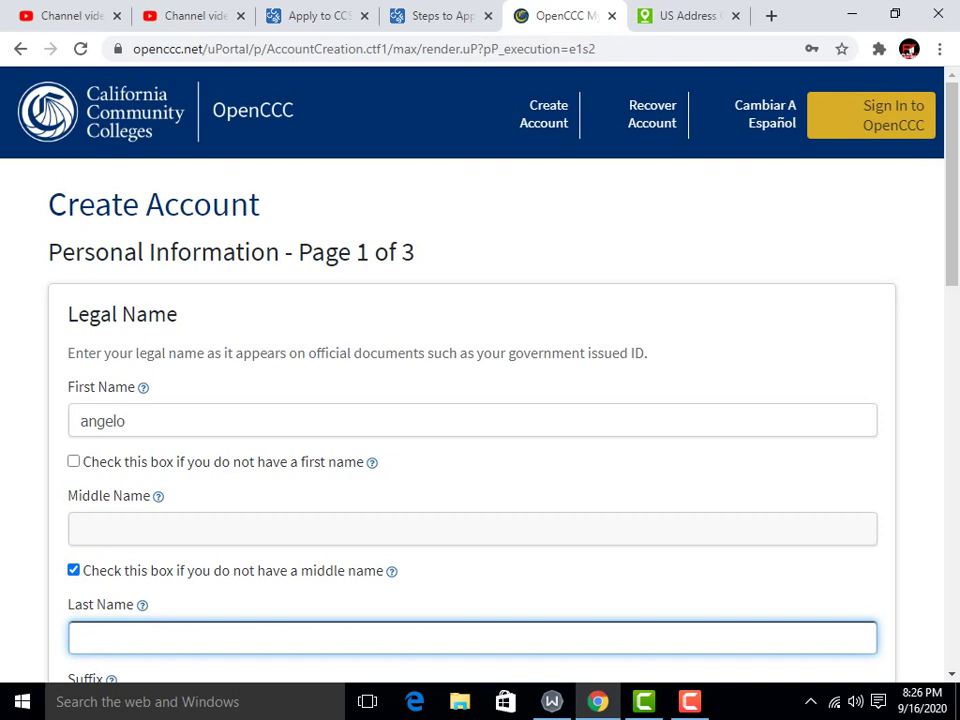
type("collins")
scroll(480, 400, "down", 2)
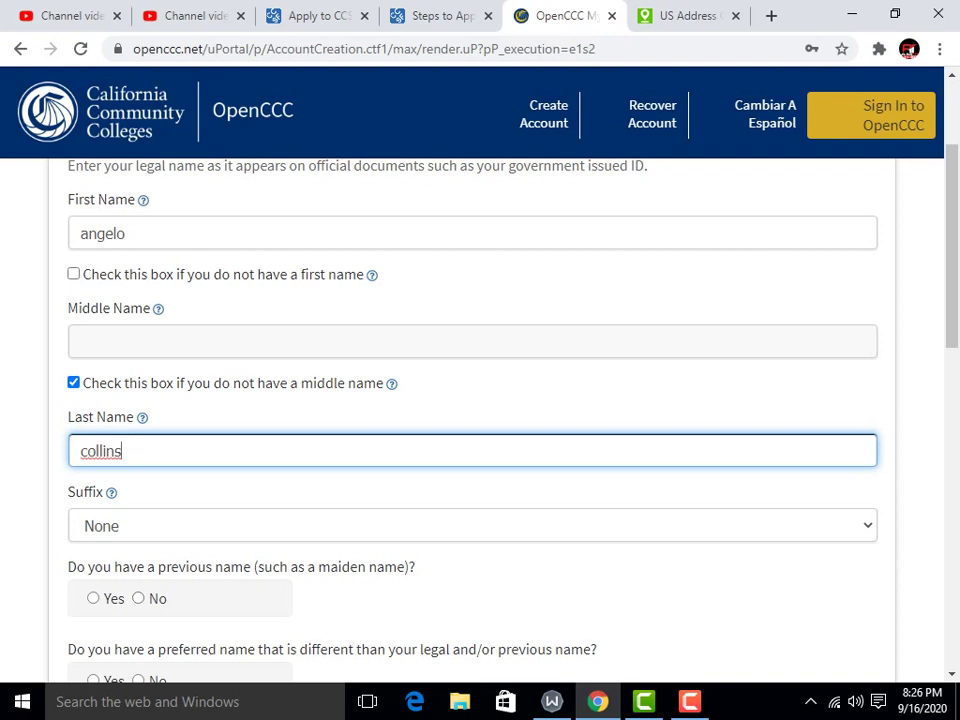
left_click(138, 598)
scroll(140, 350, "down", 3)
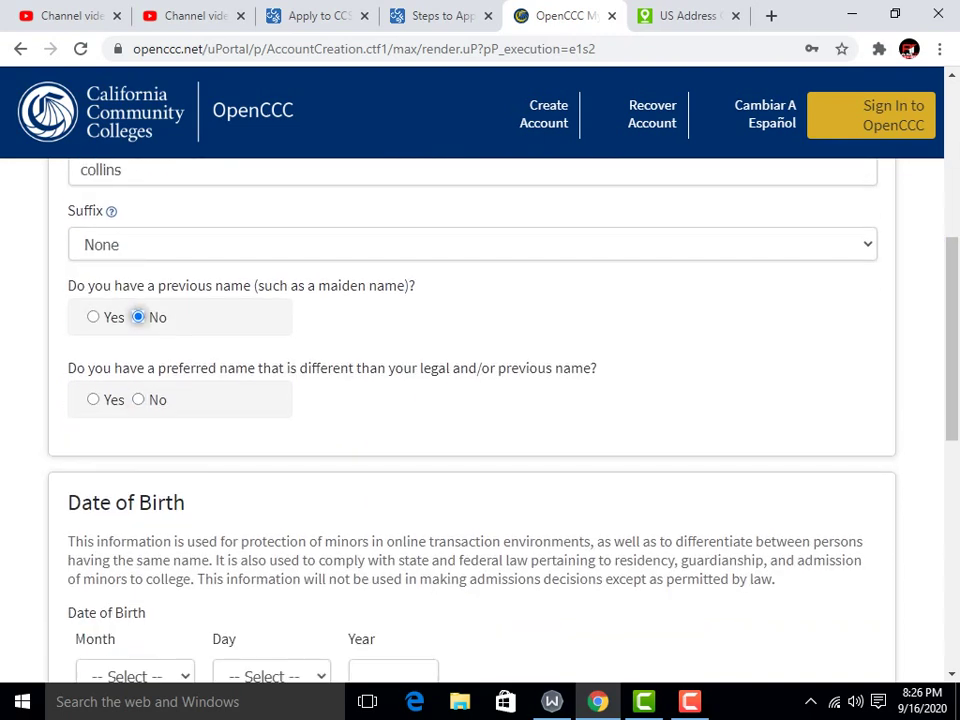
Step: Answer No to preferred name and set date of birth to January 19, 2000
left_click(138, 399)
scroll(470, 400, "down", 3)
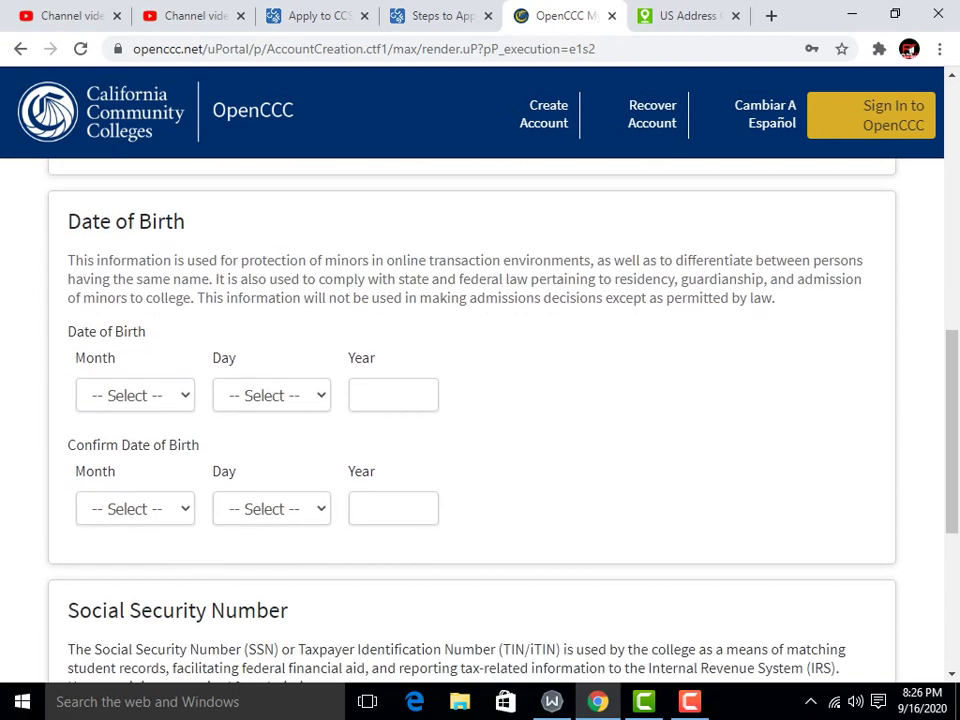
left_click(135, 395)
left_click(133, 439)
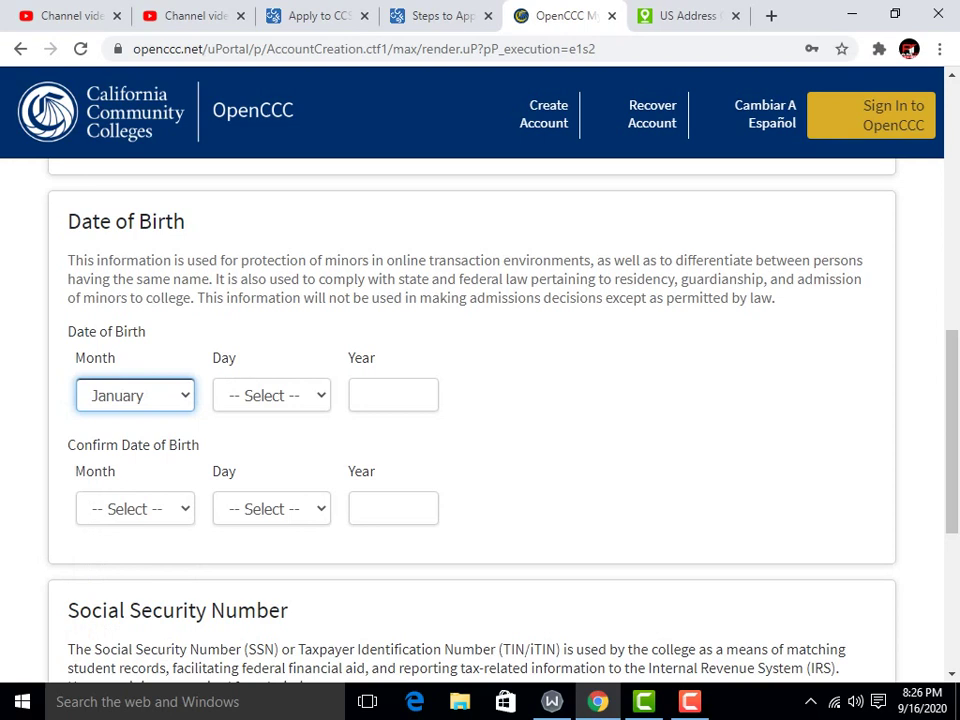
left_click(271, 395)
left_click(240, 350)
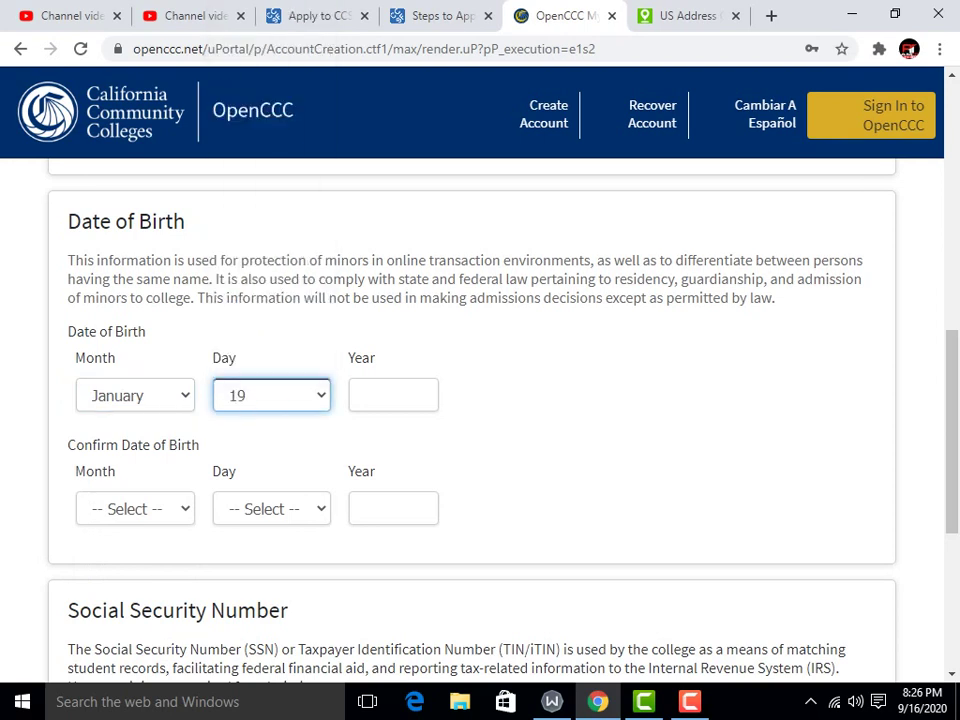
left_click(393, 395)
type("2000")
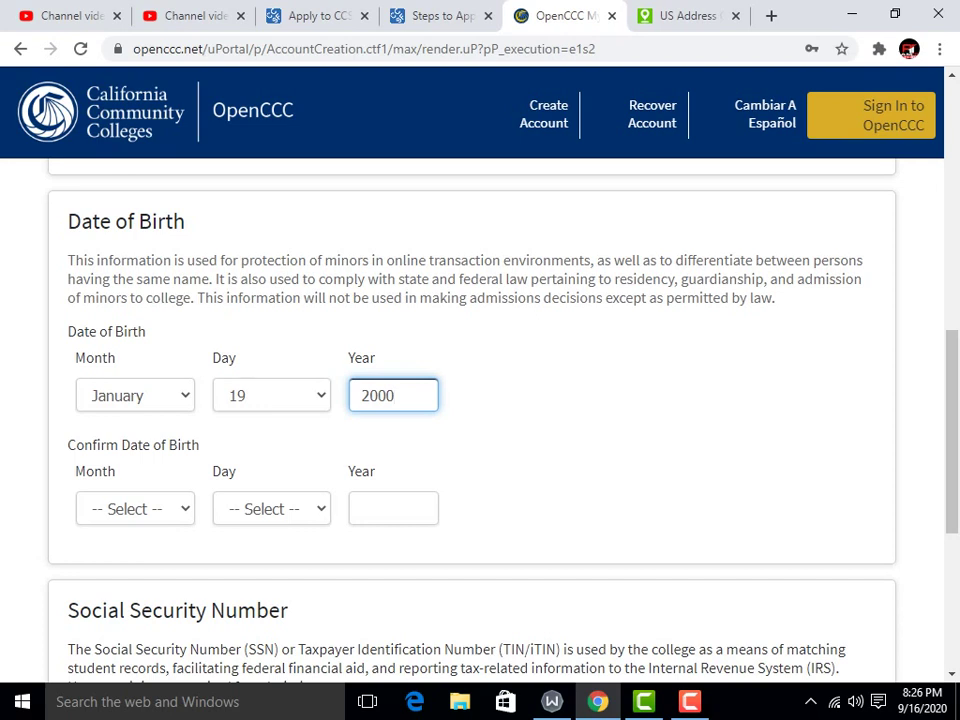
Step: Confirm the date of birth as January 19, 2000 and indicate a social security number is available
left_click(135, 508)
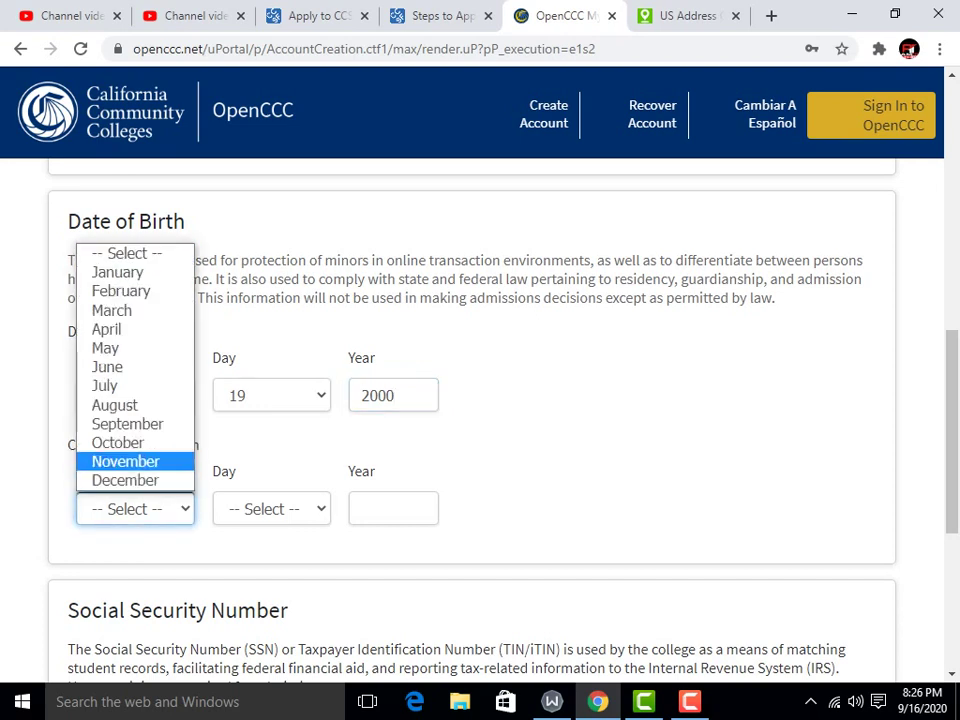
key("Up")
key("Up")
key("Up")
left_click(271, 508)
key("Down")
key("Down")
key("Down")
key("Down")
key("Down")
key("Down")
key("Down")
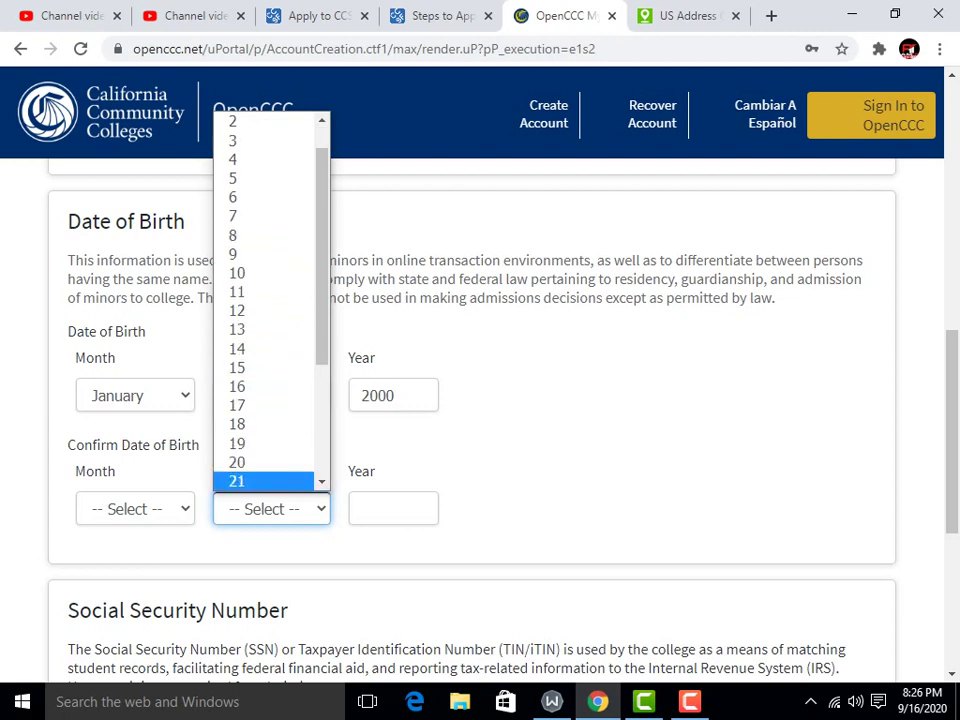
key("Up")
key("Up")
key("Return")
key("shift+Tab")
key("alt+Down")
key("Down")
key("Down")
key("Down")
key("Down")
key("Down")
key("Down")
key("Up")
key("Up")
key("Up")
key("Up")
key("Up")
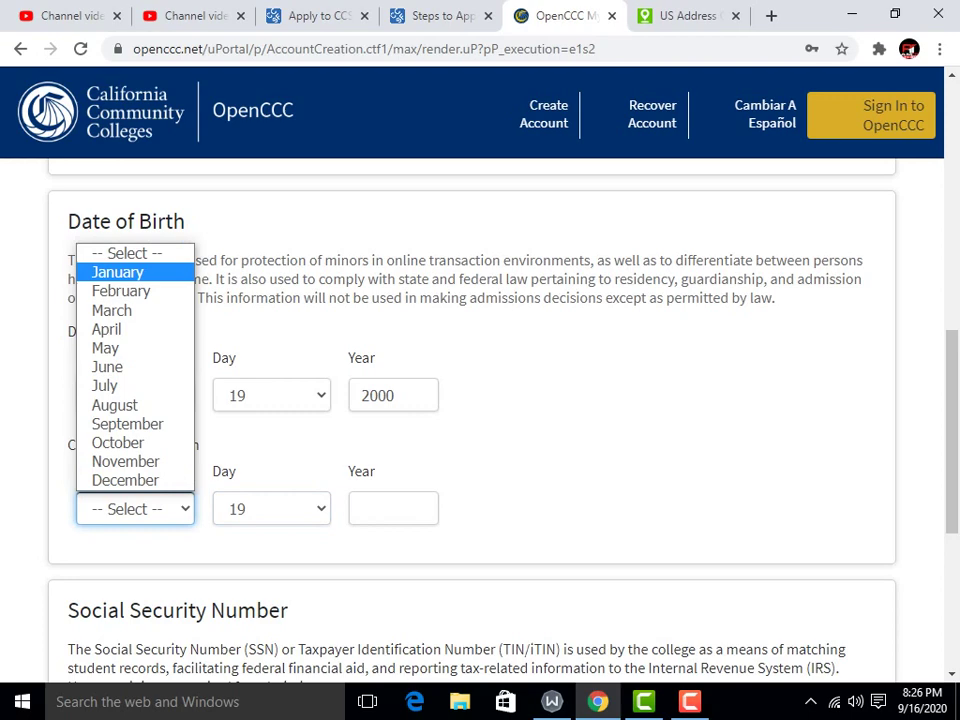
key("Return")
key("Tab")
key("Tab")
type("2000")
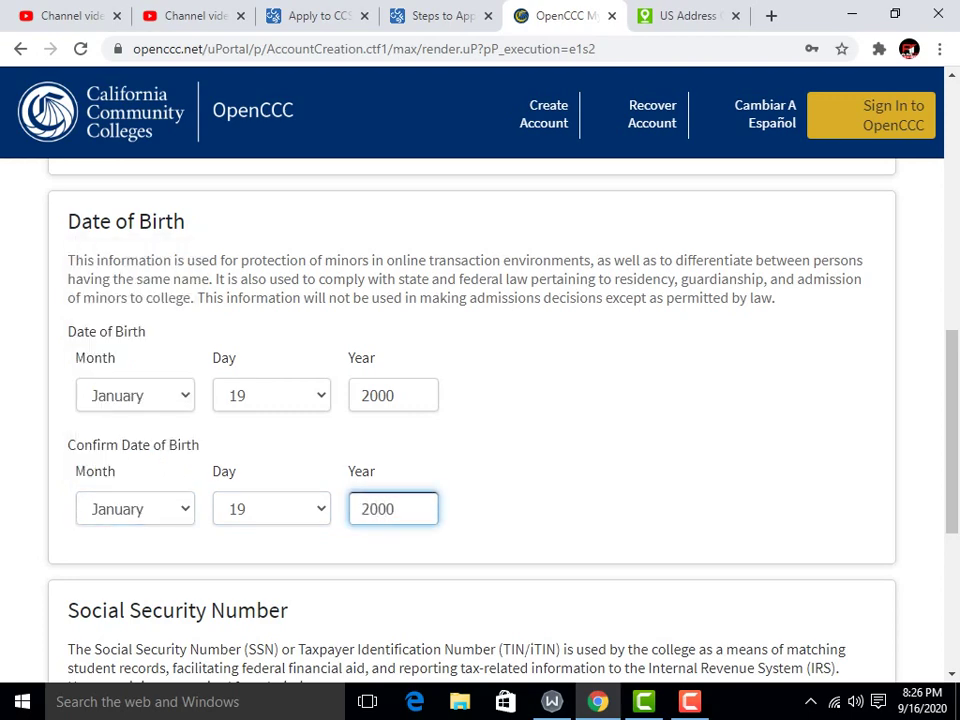
scroll(470, 400, "down", 3)
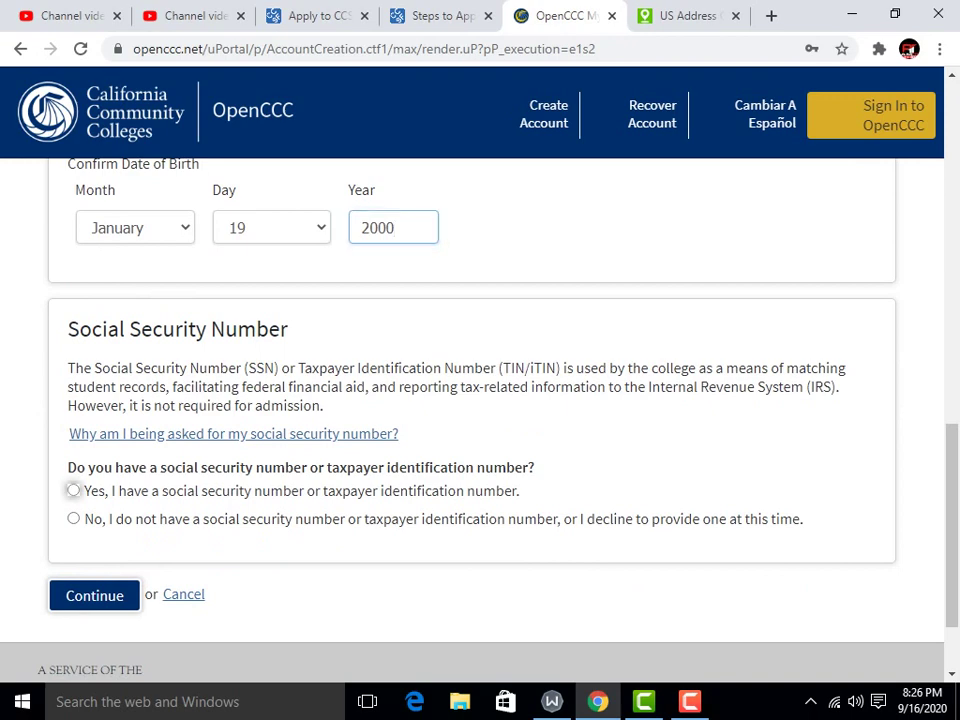
left_click(73, 490)
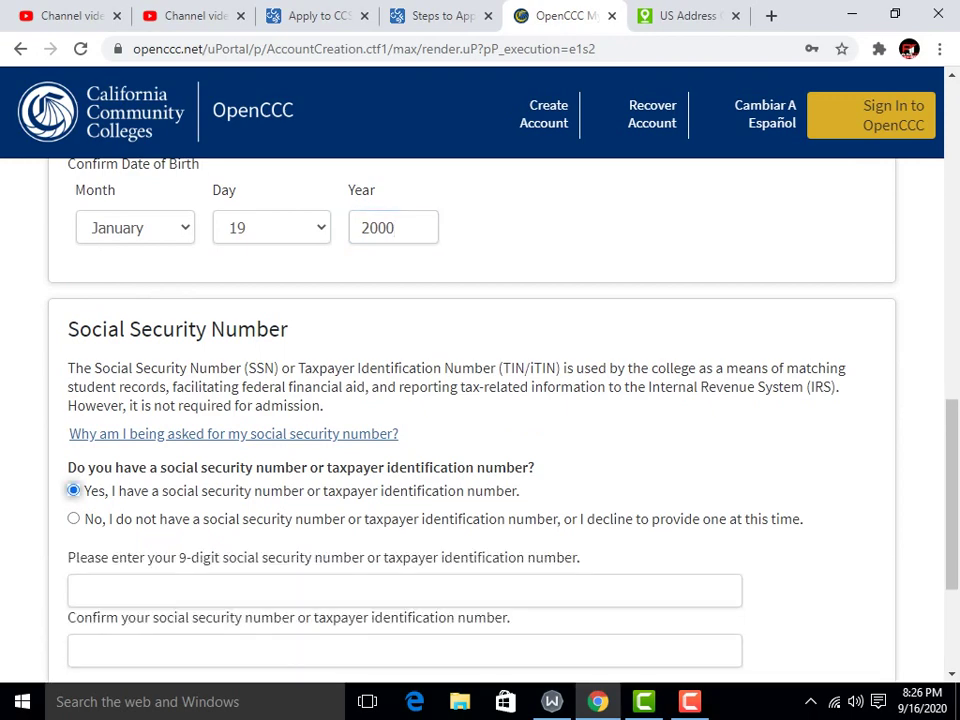
Step: Enter the generated social security number in the SSN field
left_click(688, 15)
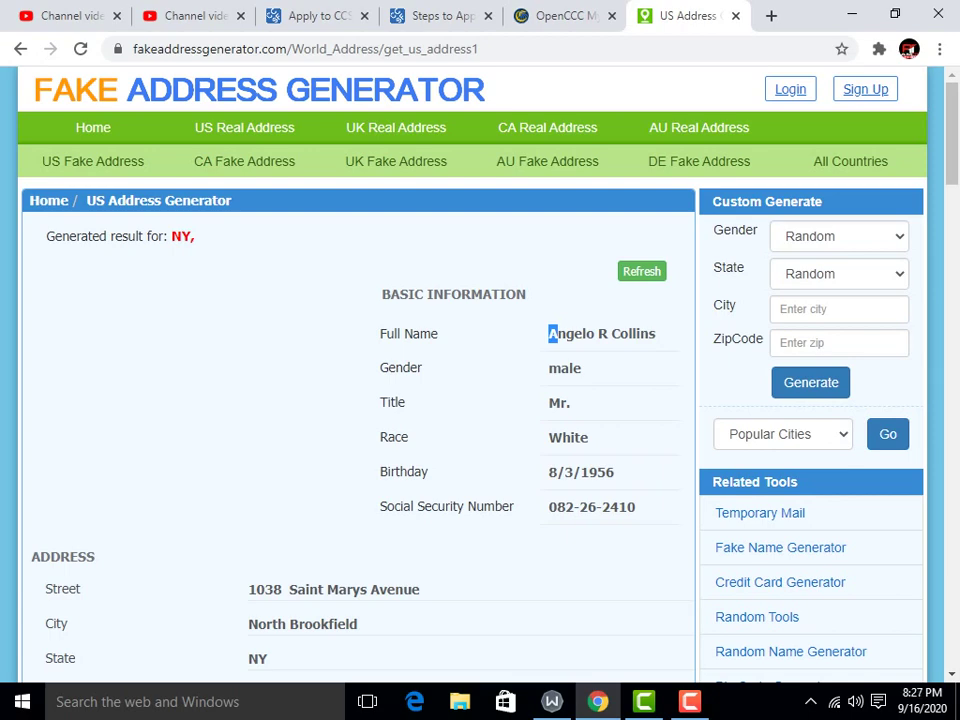
left_click(565, 15)
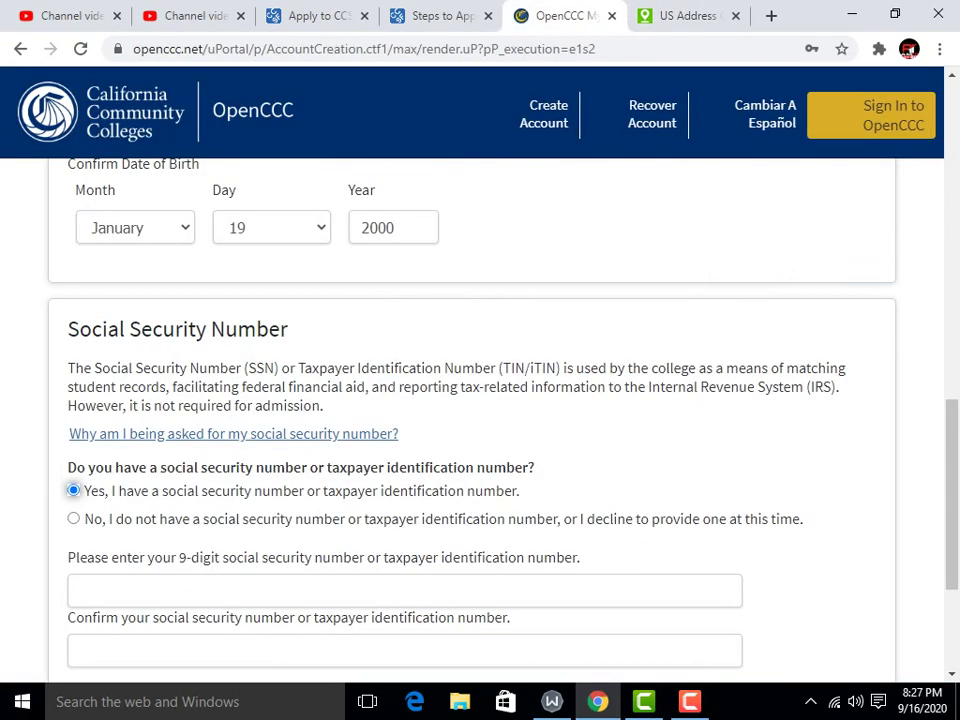
left_click(80, 590)
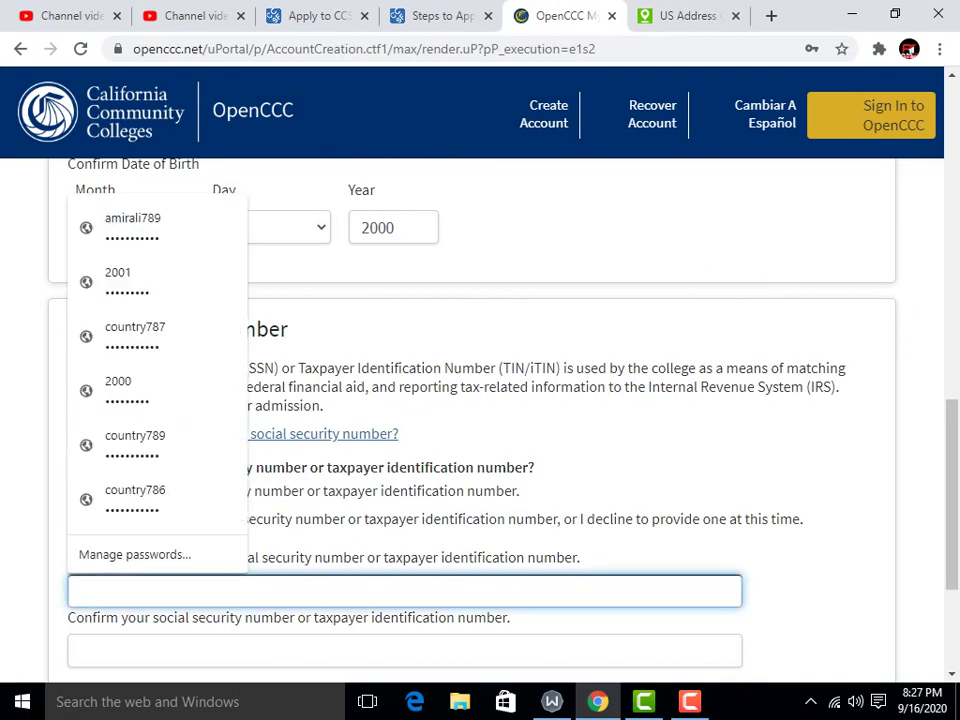
type("0123")
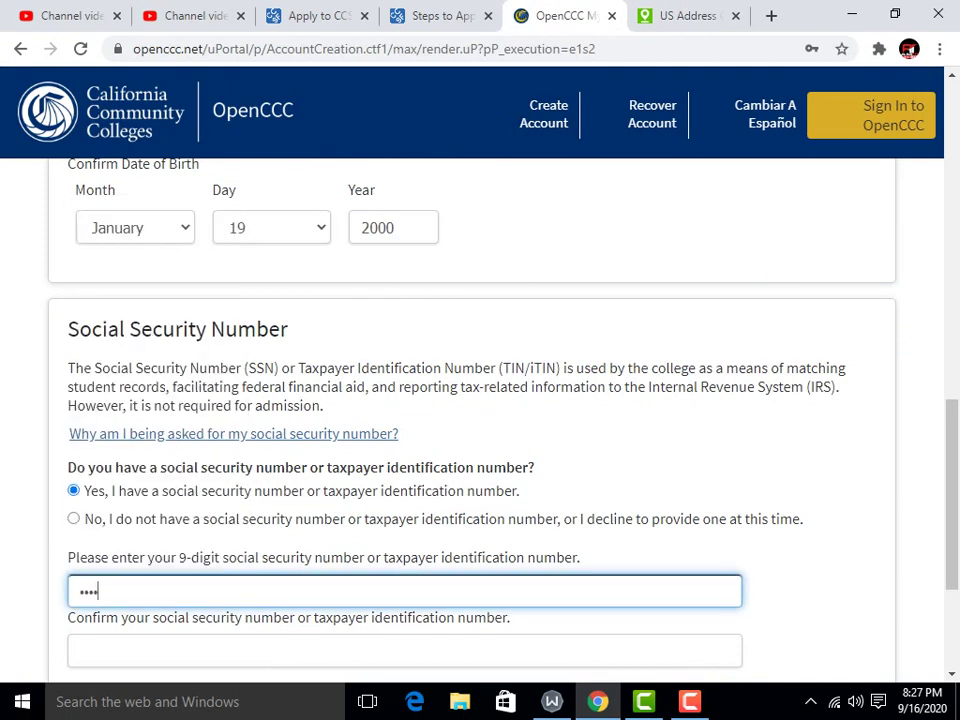
type("4")
key("ctrl+Tab")
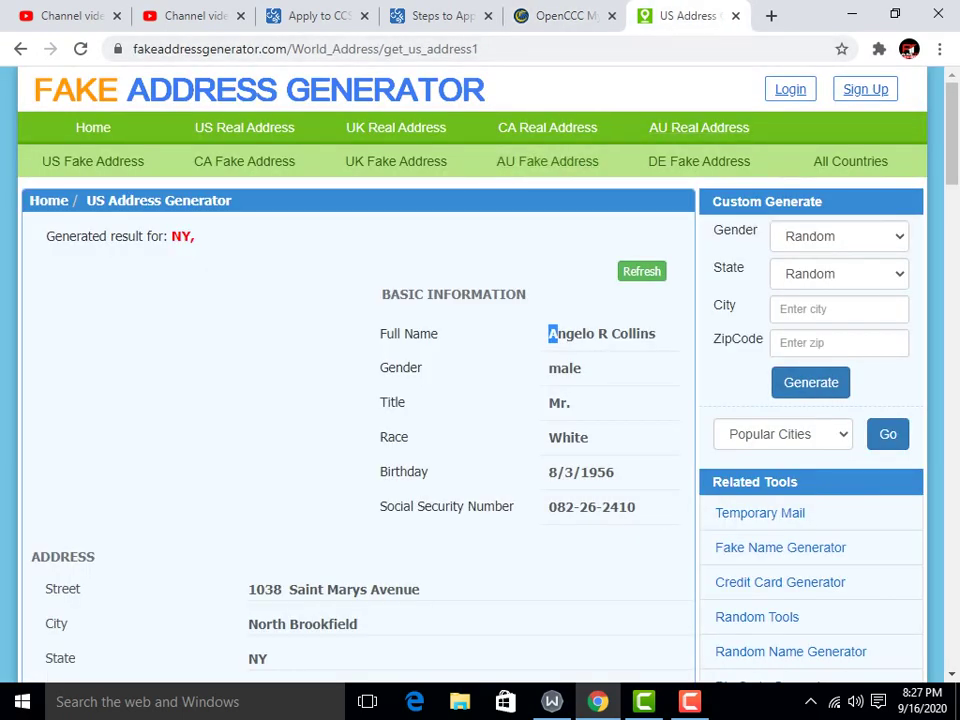
key("ctrl+shift+Tab")
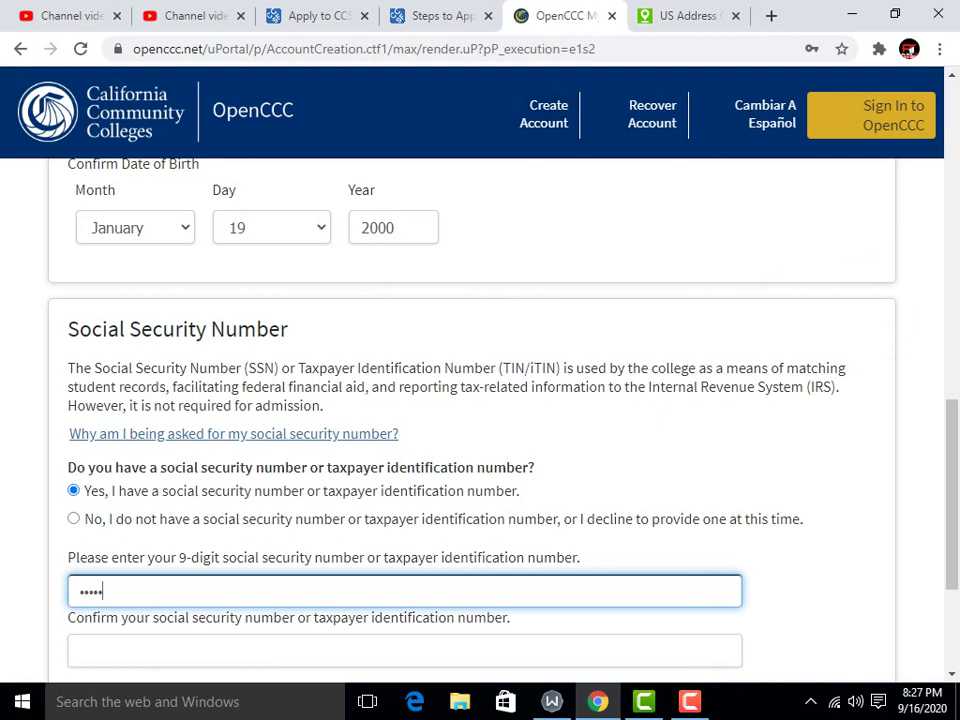
type("5678")
Step: Re-enter the social security number in the confirm field and submit page 1
key("Tab")
key("Up")
key("Down")
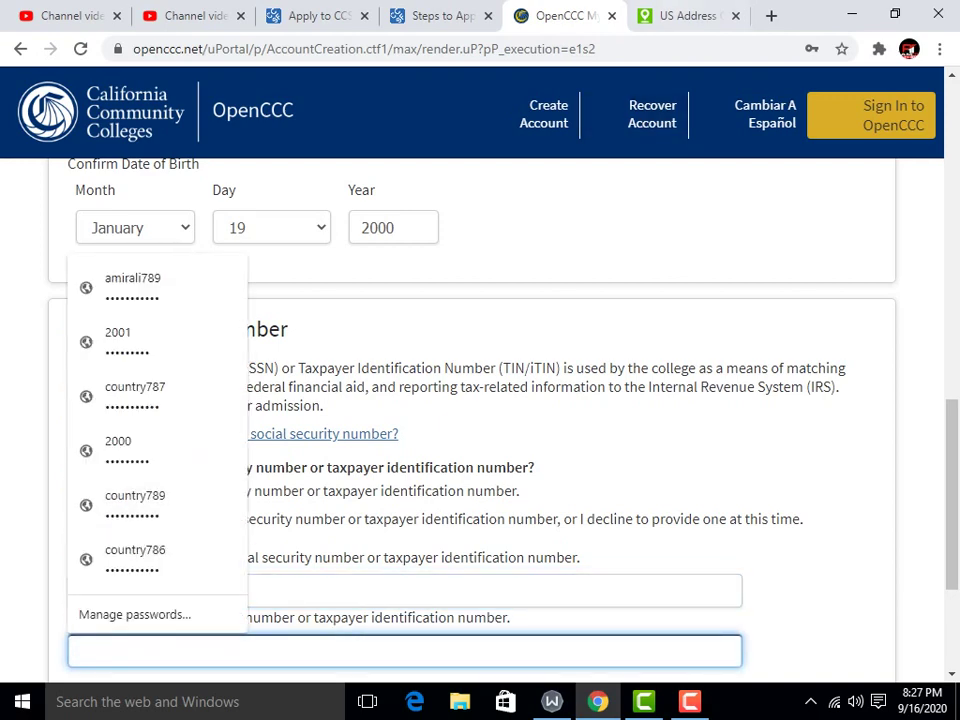
key("ctrl+Tab")
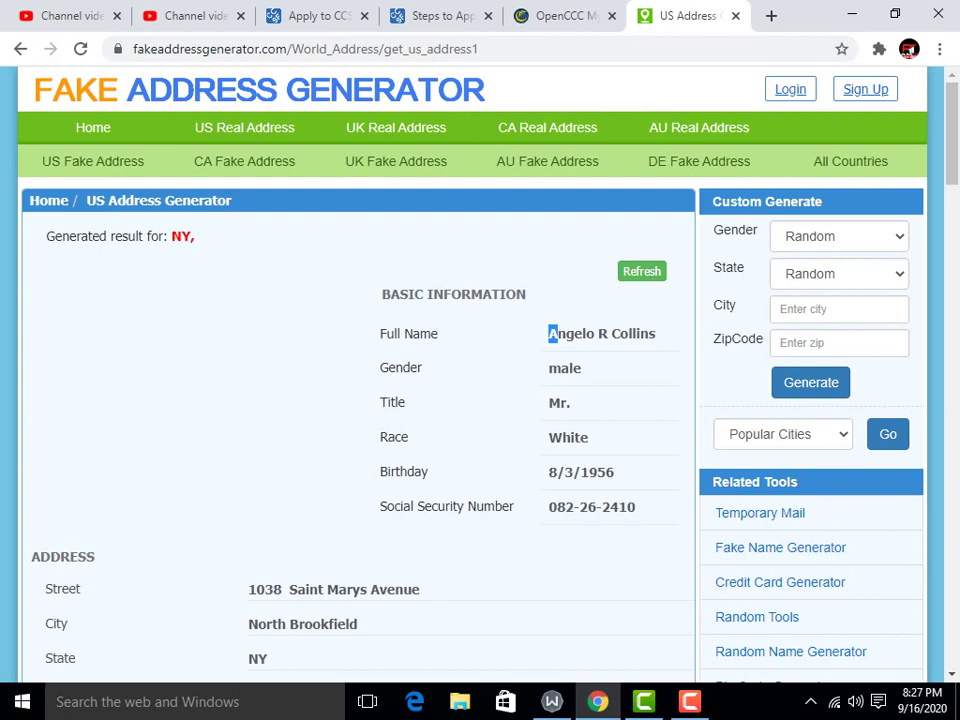
key("ctrl+shift+Tab")
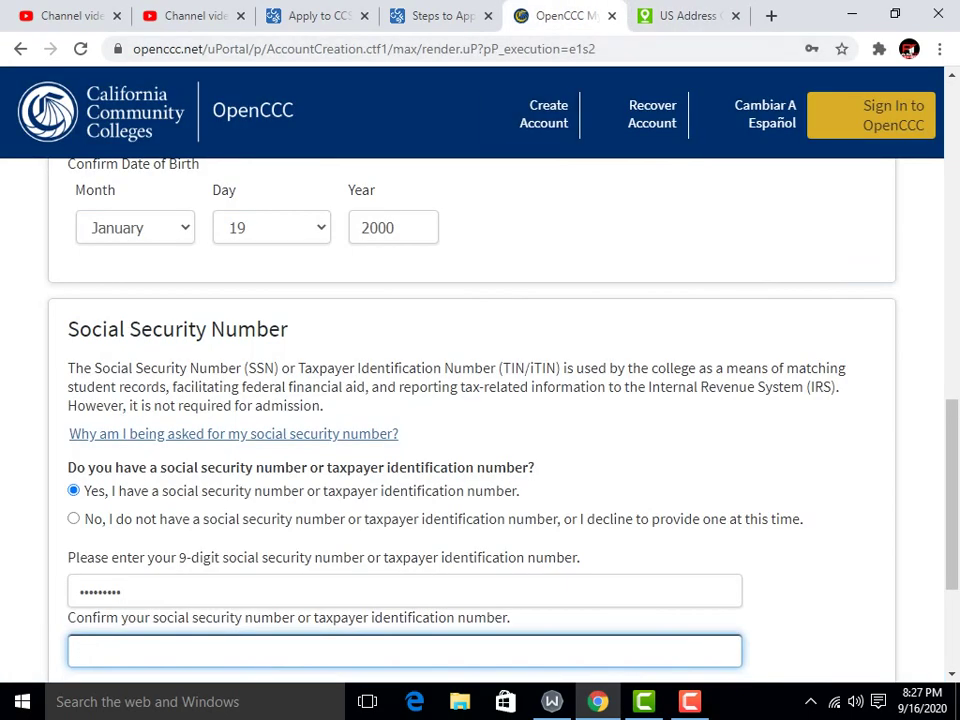
type("12345")
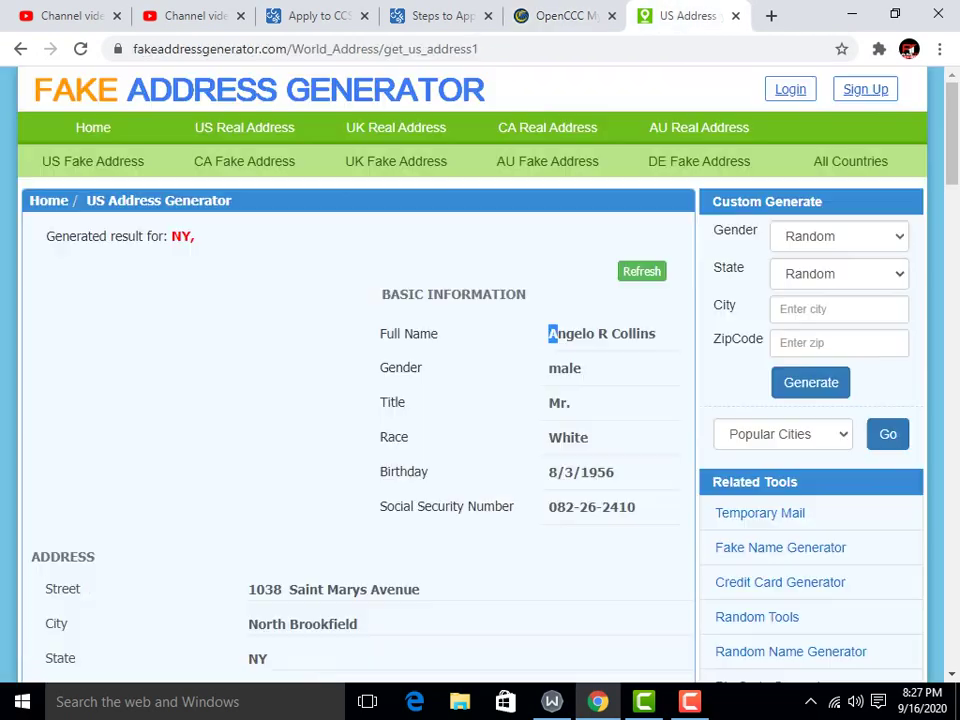
left_click(688, 15)
left_click(560, 15)
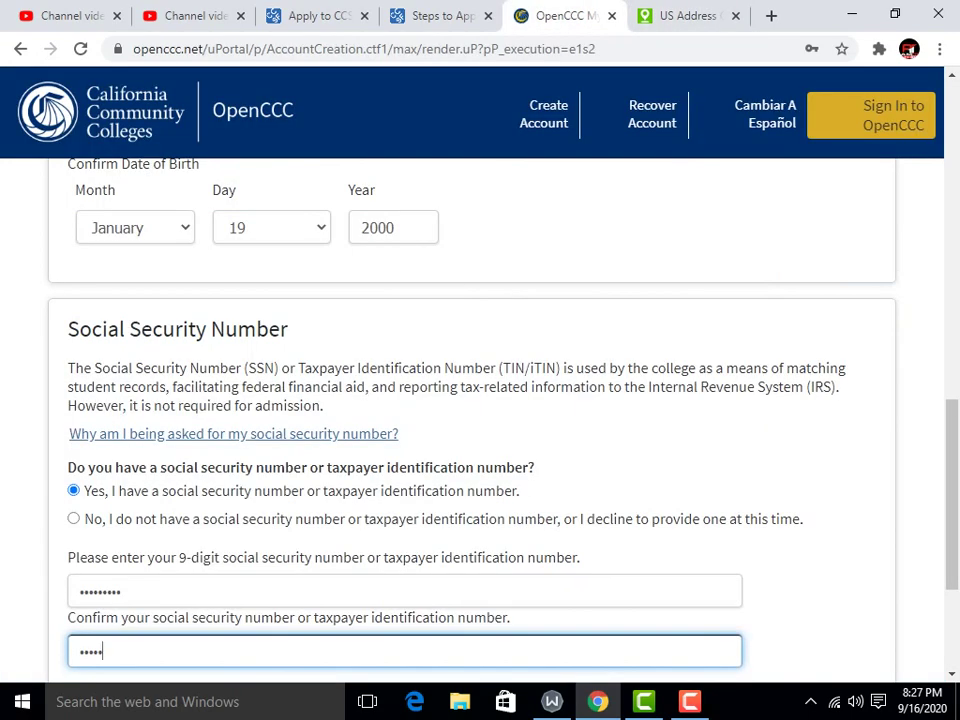
type("••••")
scroll(480, 400, "down", 3)
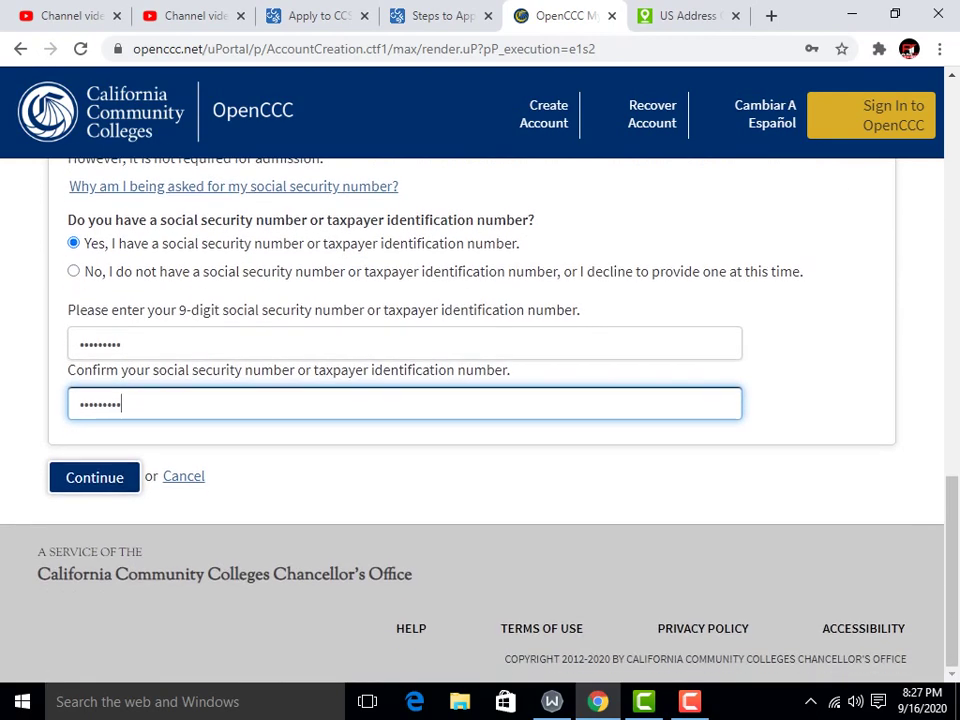
key("Return")
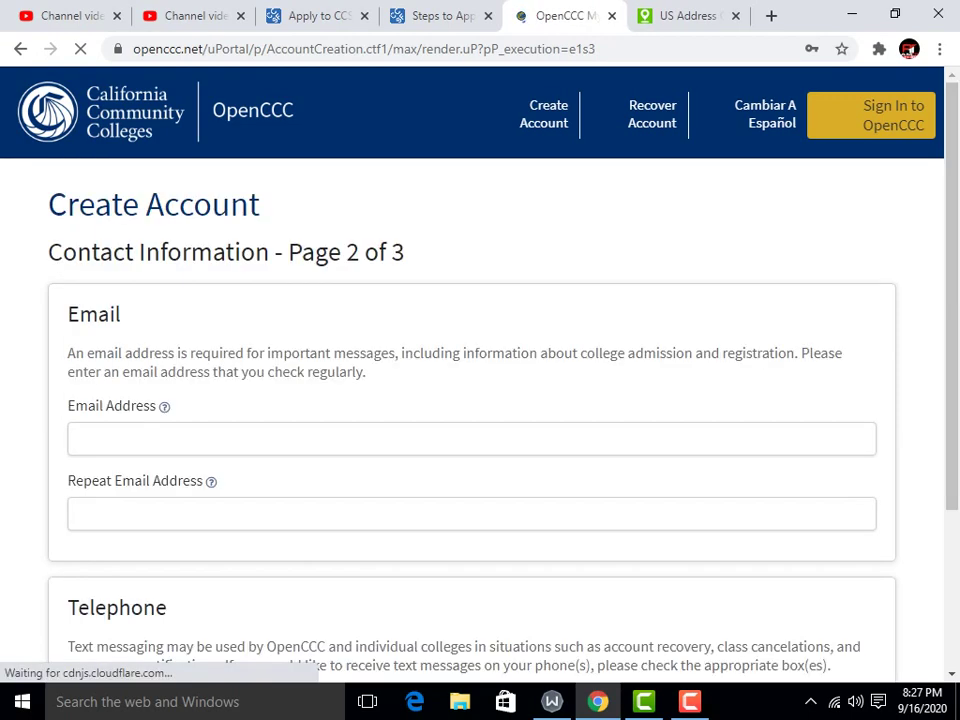
Step: Dismiss Chrome's password-update prompt and enter the e-mail address in Email Address
scroll(480, 400, "down", 1)
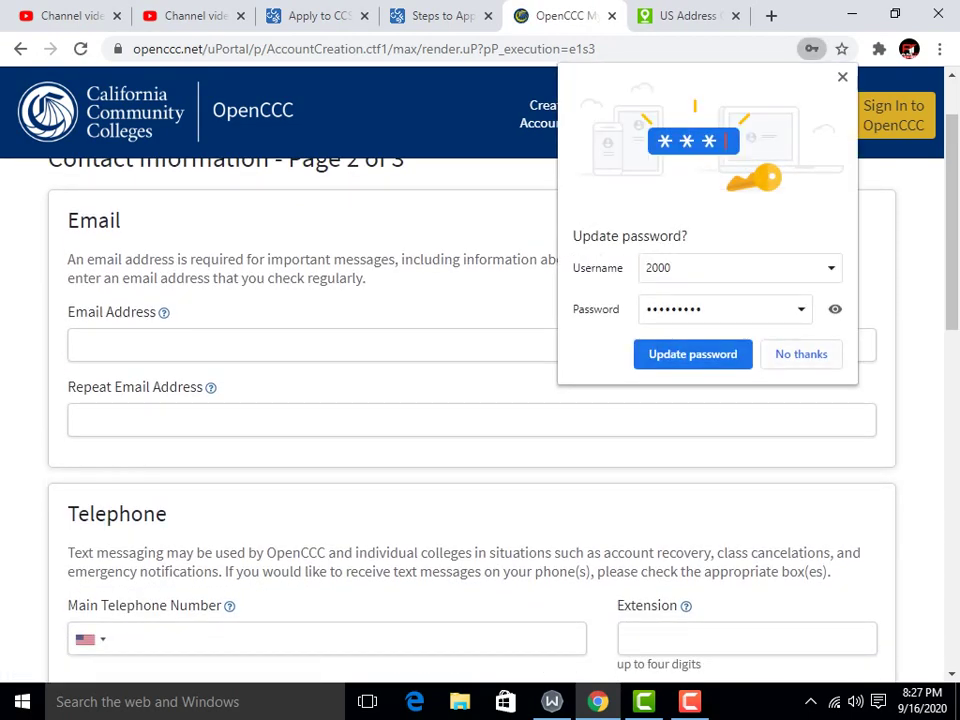
key("Escape")
left_click(73, 345)
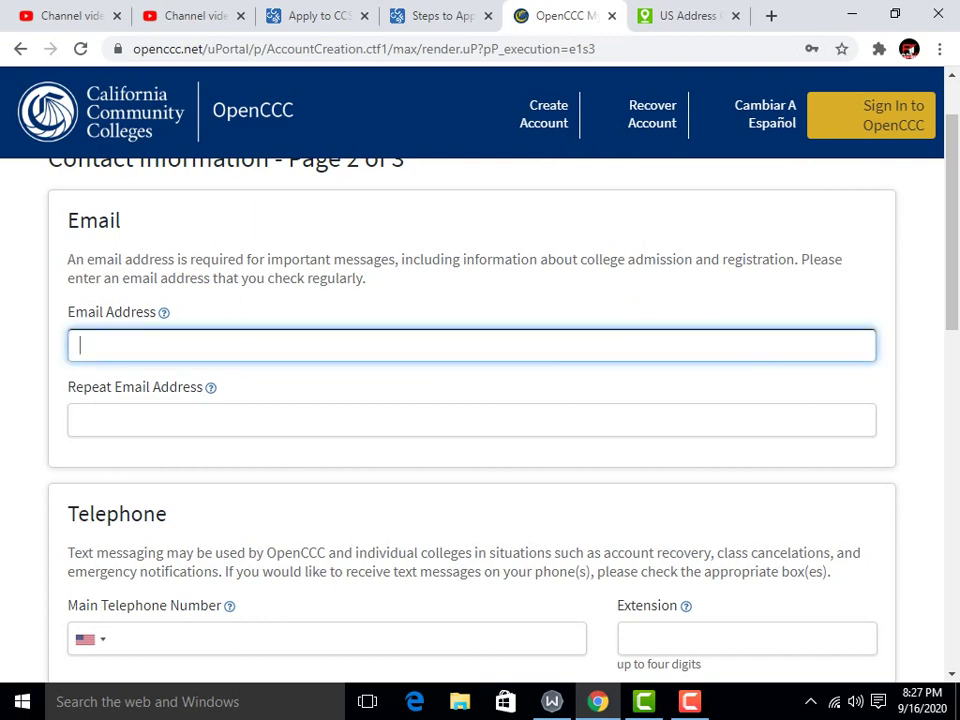
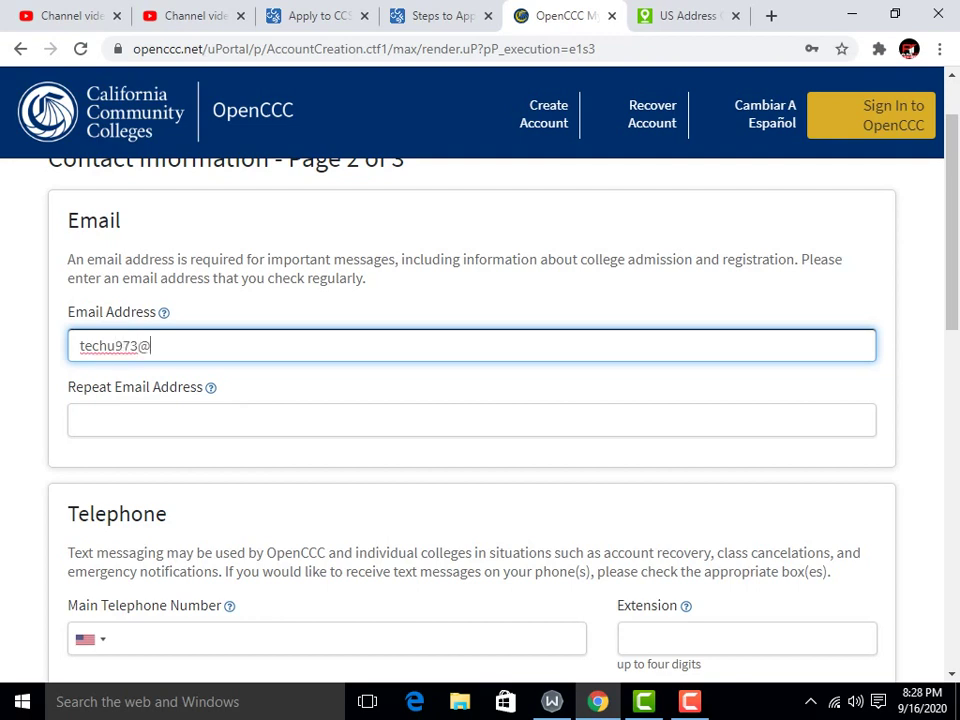
Step: Retype the e-mail in Repeat Email Address, then go to the Fake Address Generator tab
left_click(300, 420)
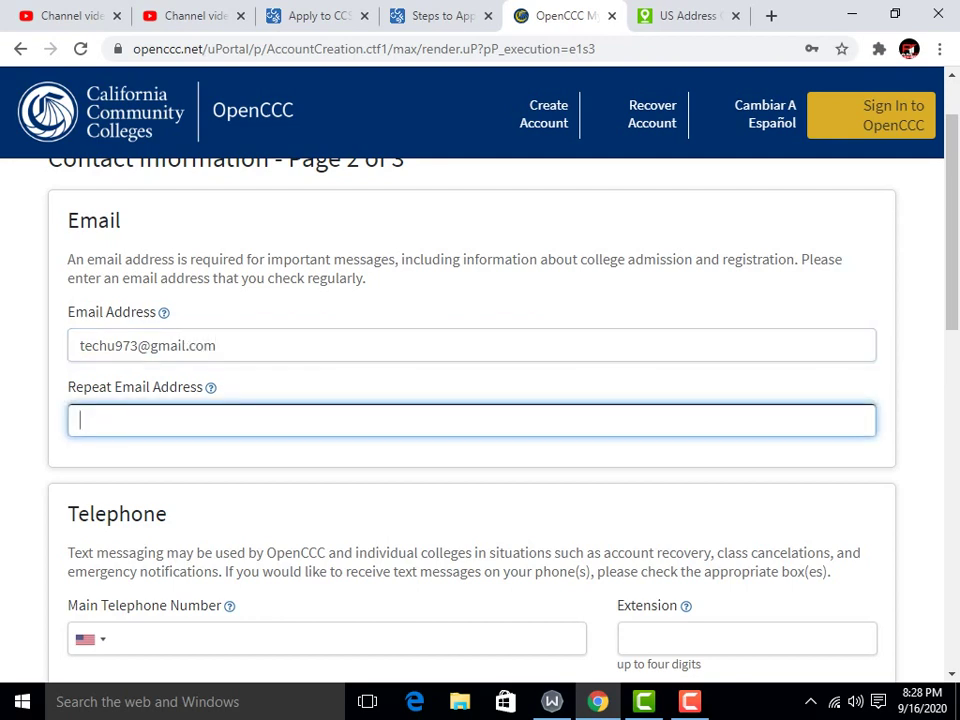
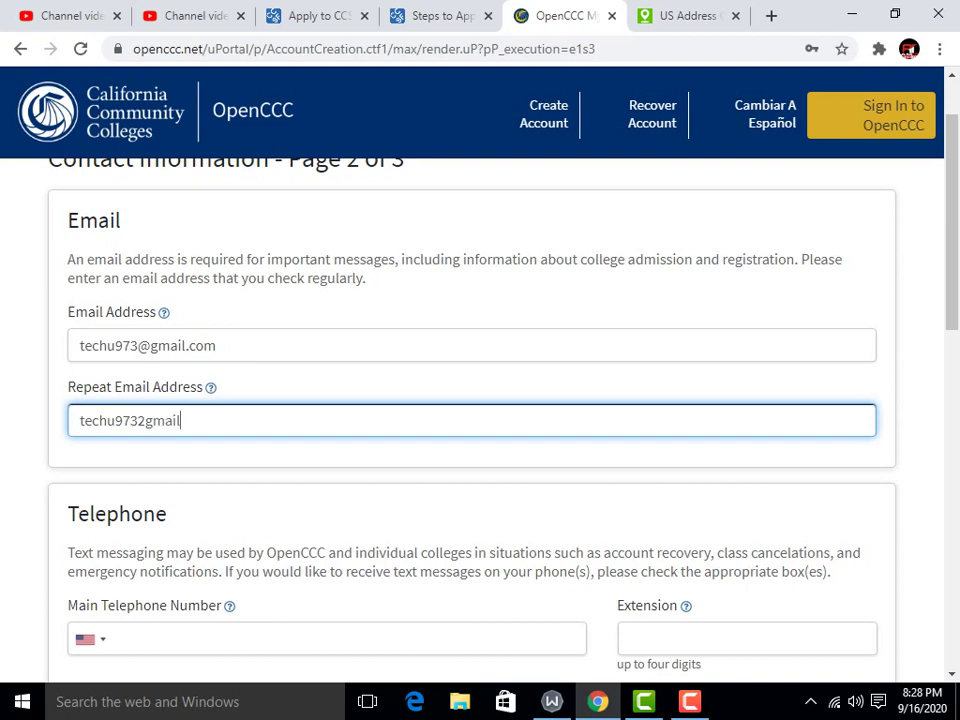
scroll(480, 400, "down", 2)
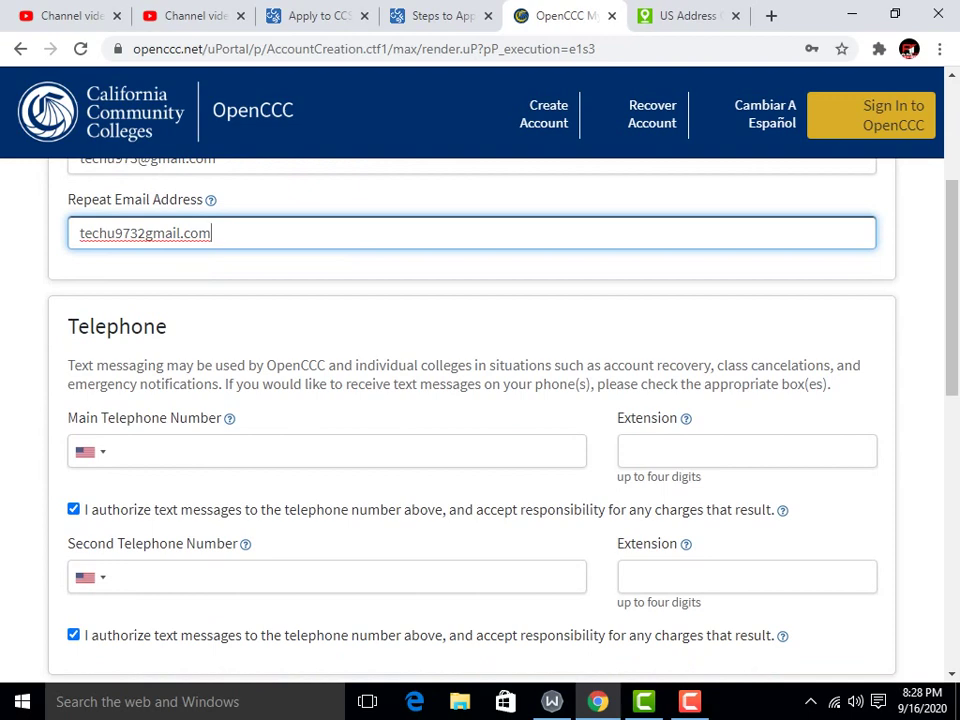
key("ctrl+Tab")
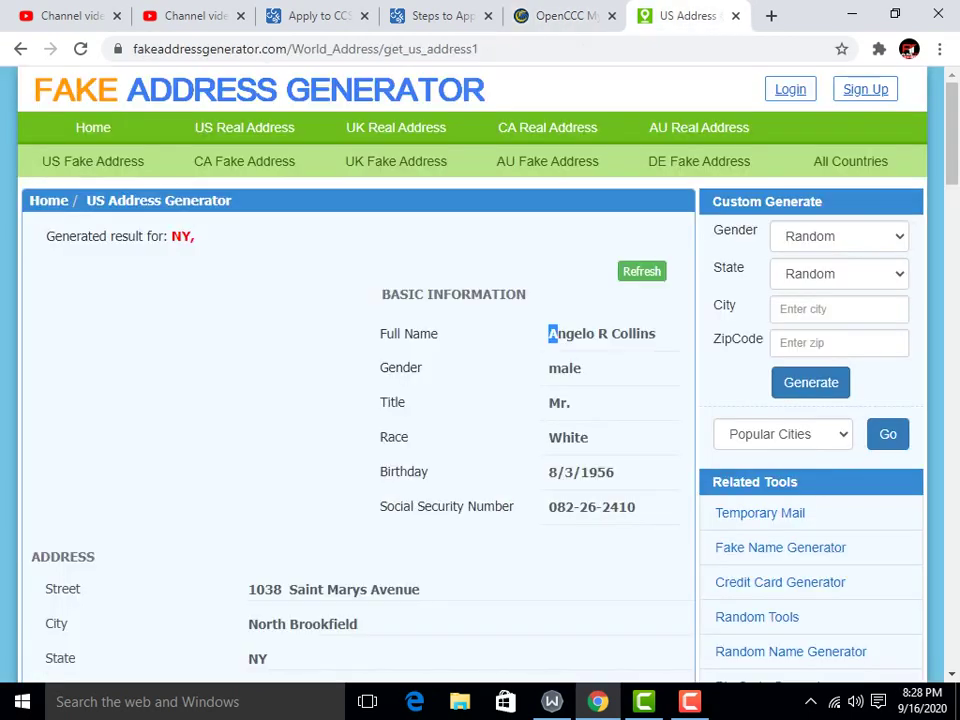
scroll(480, 400, "down", 2)
Step: Copy the generated phone number into OpenCCC's Main Telephone Number field
left_click(295, 575)
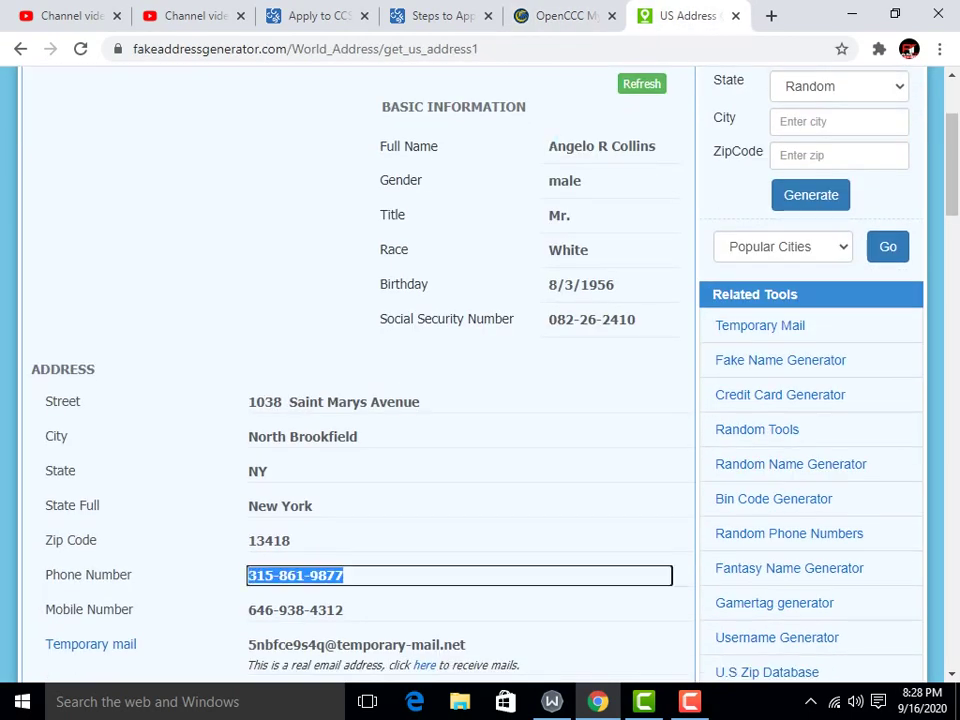
right_click(272, 577)
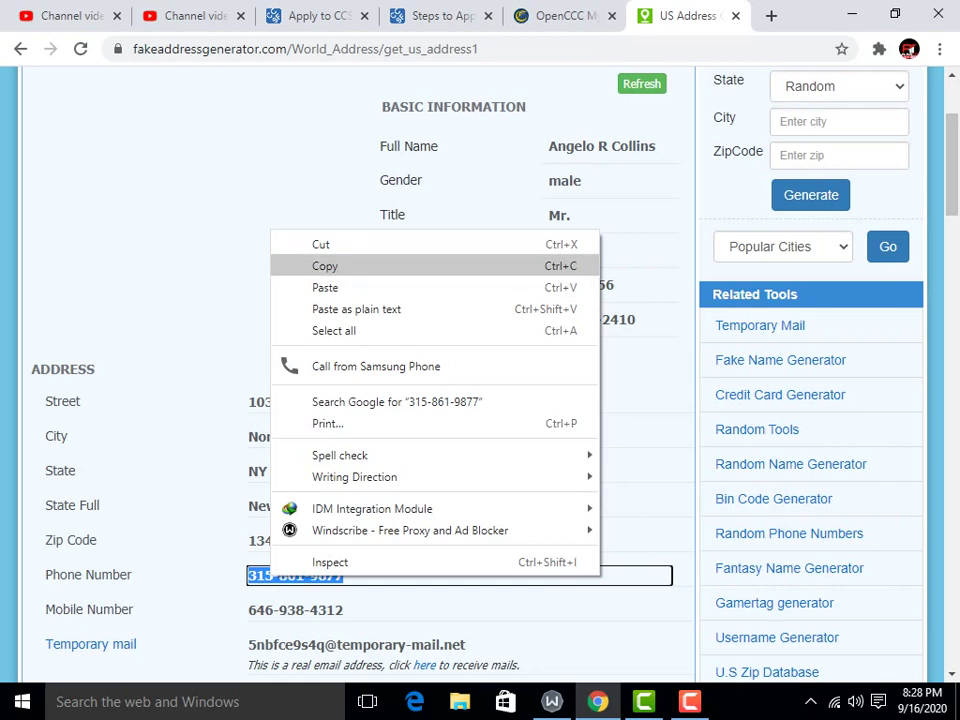
left_click(325, 266)
key("ctrl+shift+Tab")
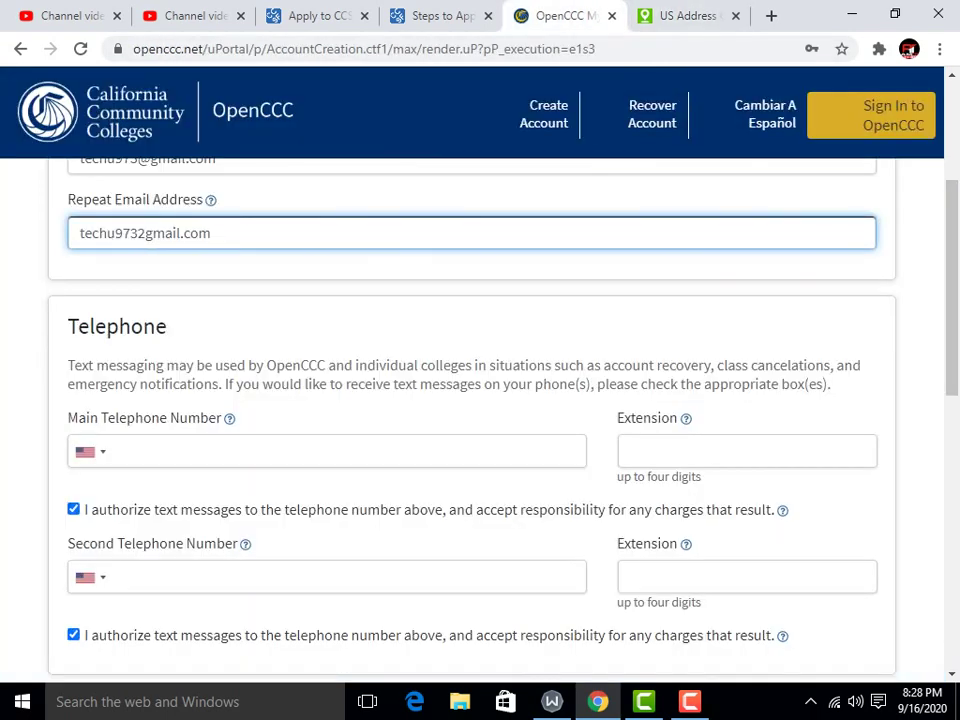
left_click(222, 452)
right_click(222, 443)
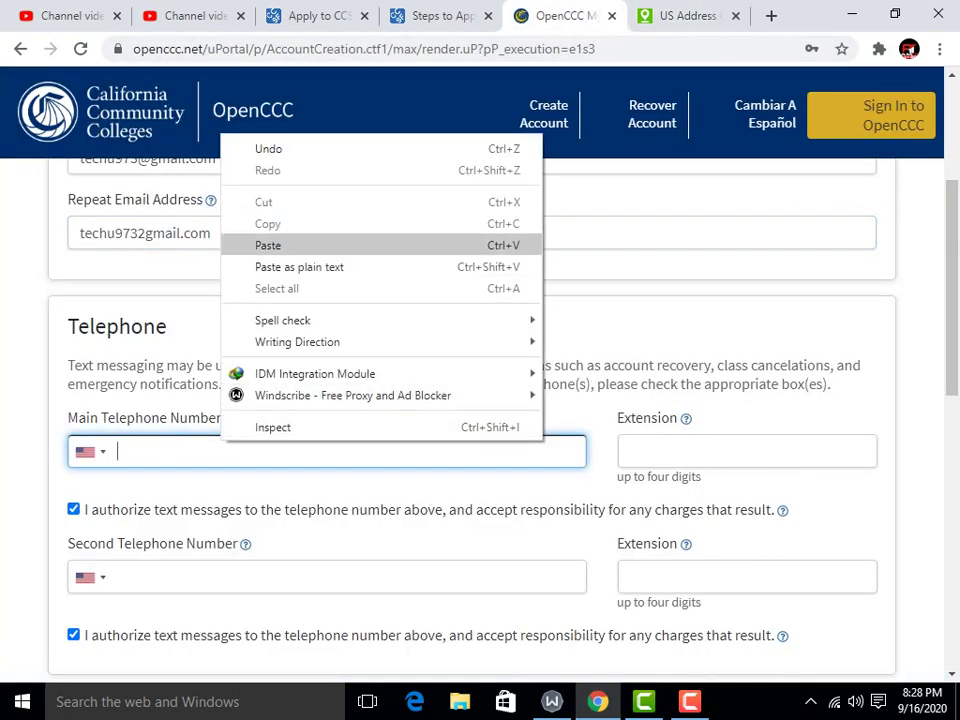
left_click(268, 245)
Step: Paste the generated mobile number as Second Telephone Number and tick the outside-US address box
key("ctrl+Tab")
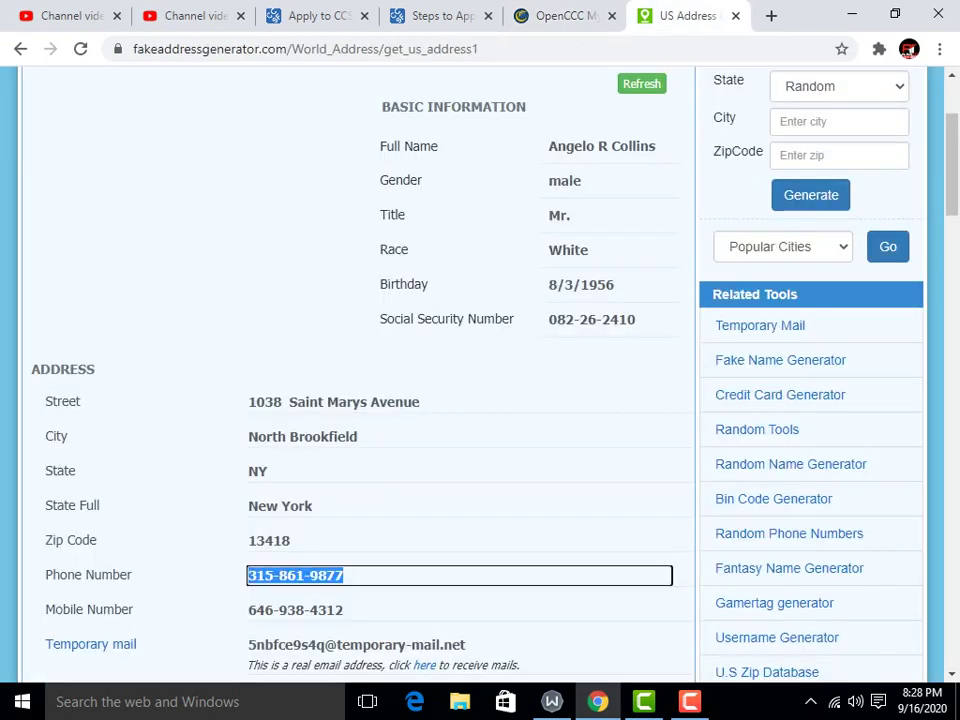
left_click(295, 610)
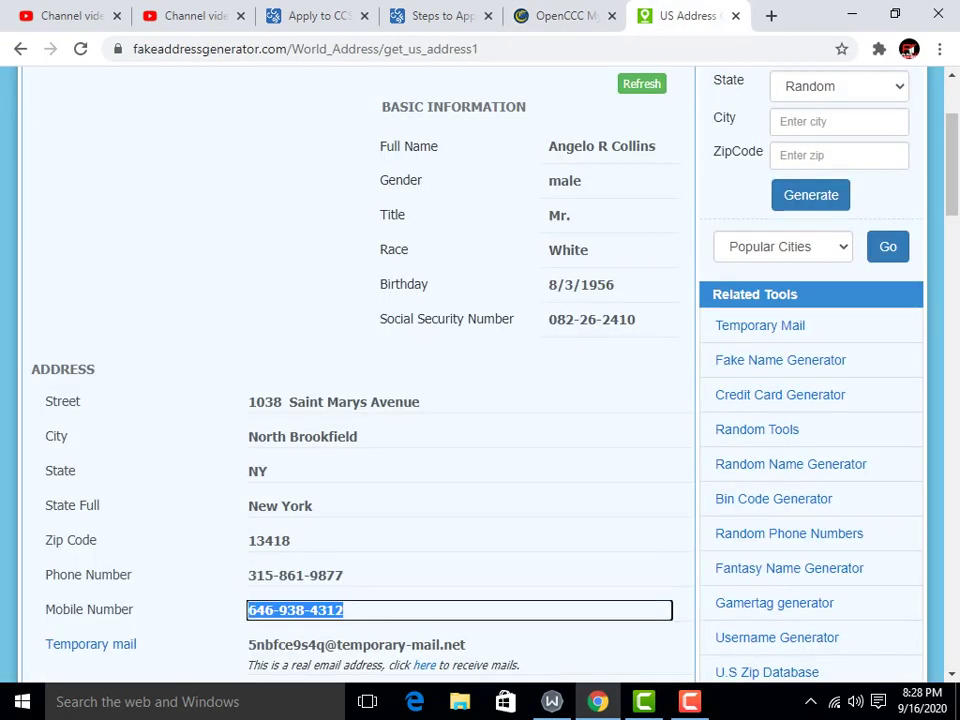
right_click(300, 610)
left_click(350, 302)
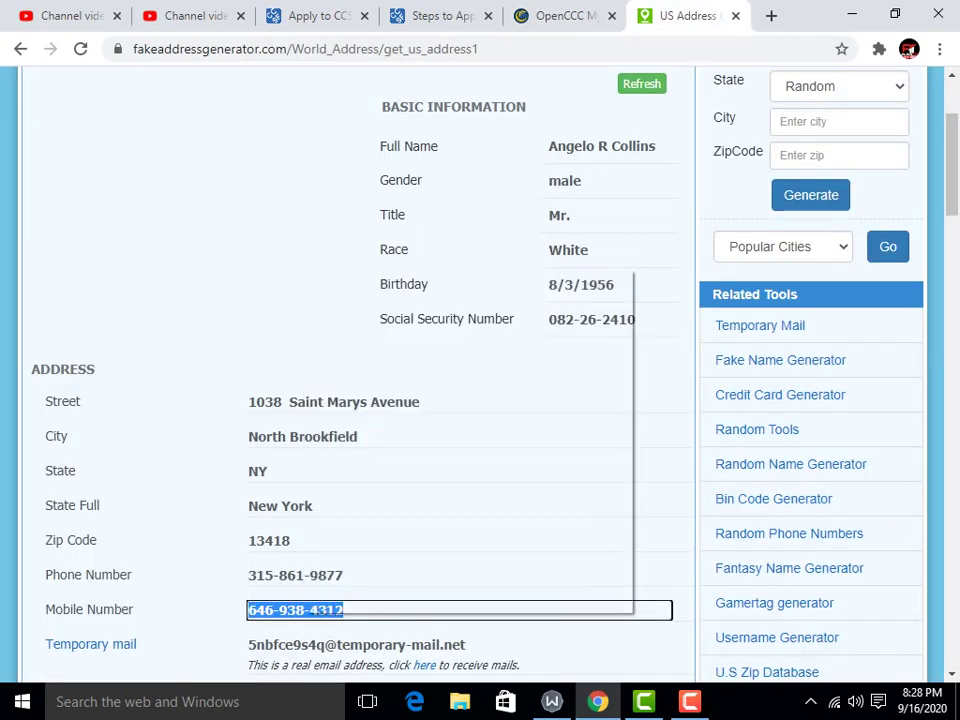
left_click(555, 15)
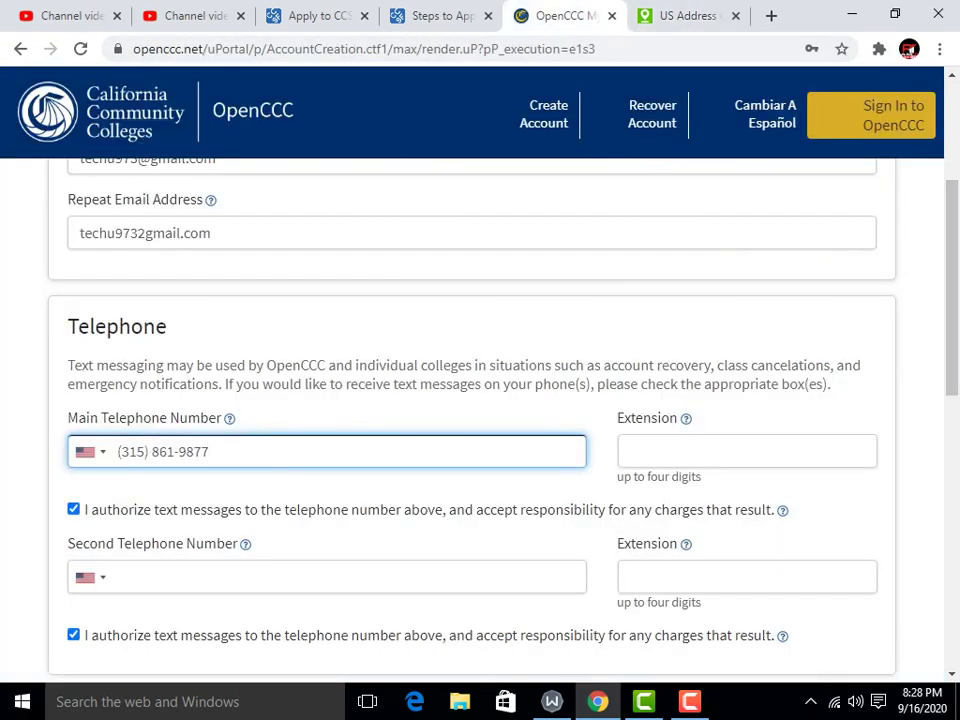
right_click(192, 578)
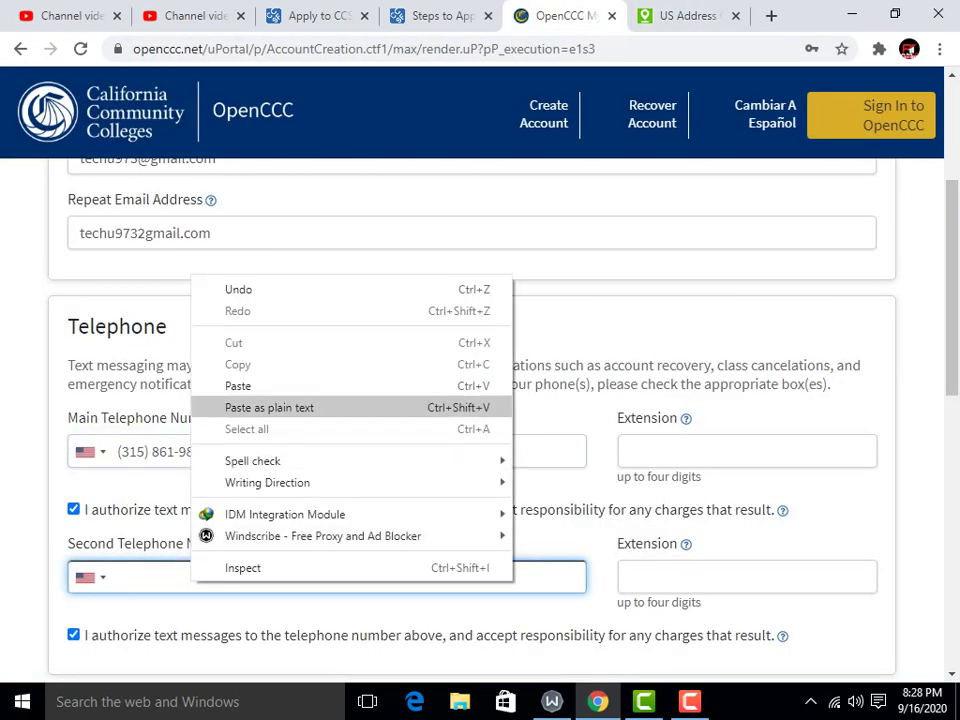
left_click(238, 386)
scroll(300, 400, "down", 4)
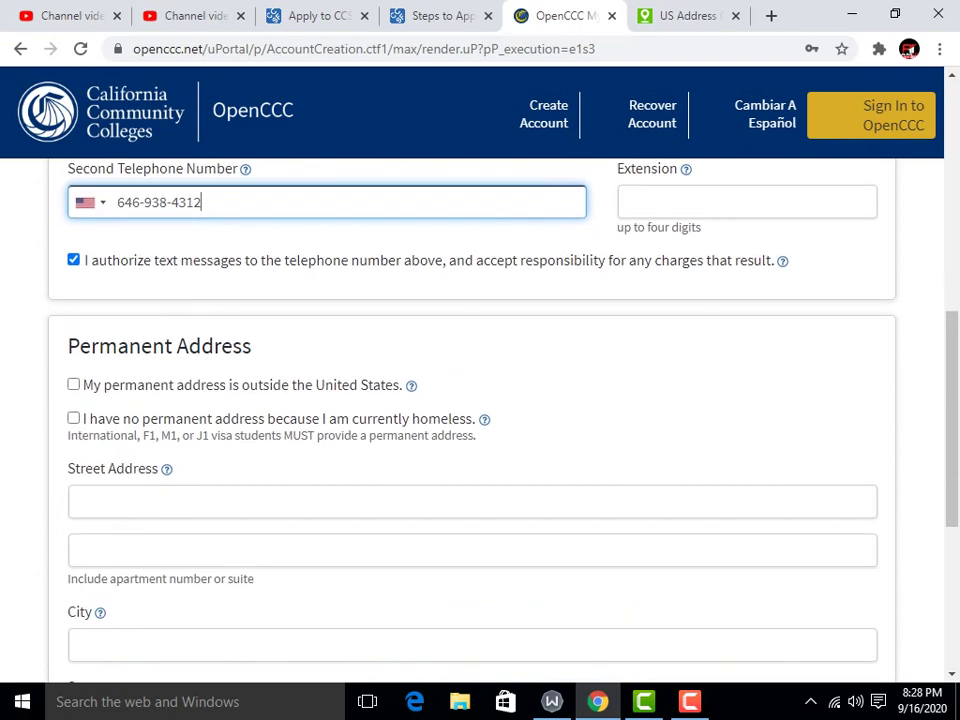
left_click(73, 384)
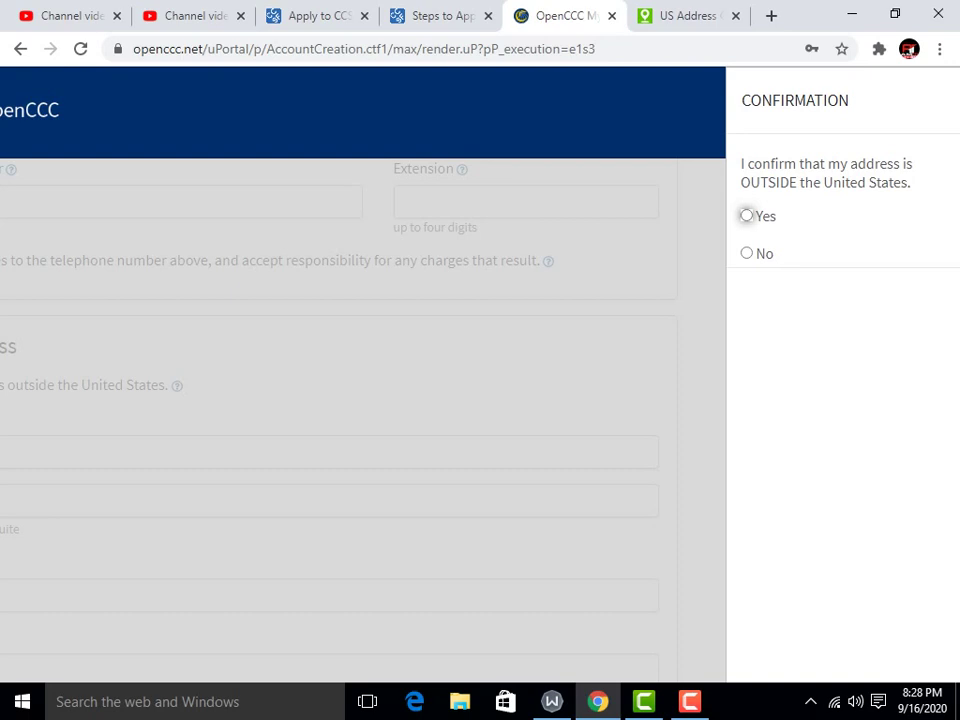
Step: Undo the outside-US choice, answering No in the confirmation so US address fields appear
left_click(746, 215)
left_click(907, 299)
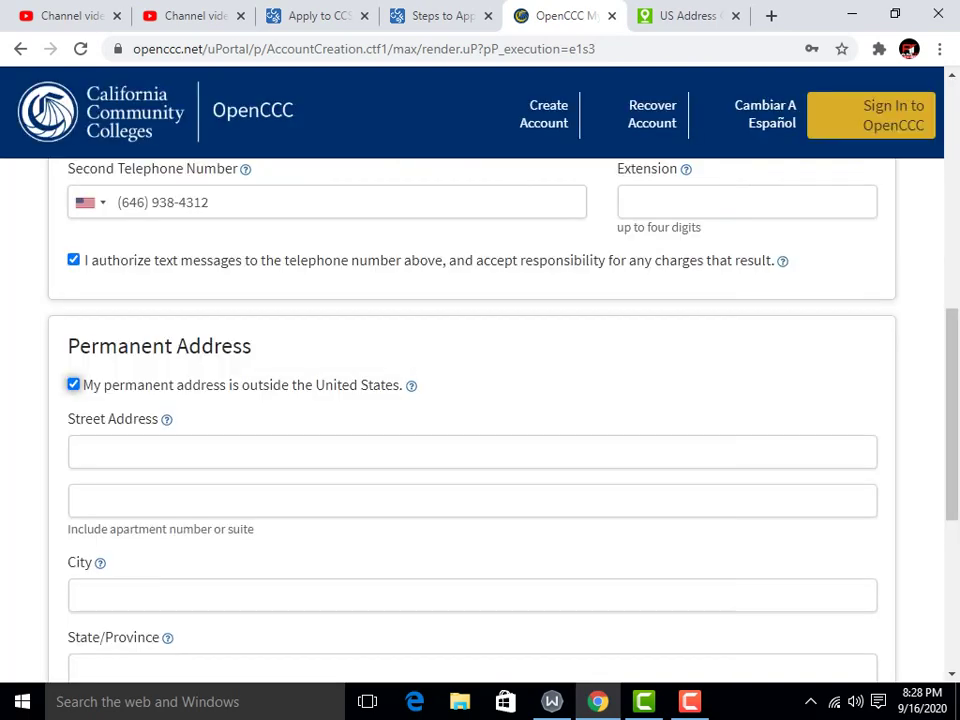
scroll(480, 400, "down", 1)
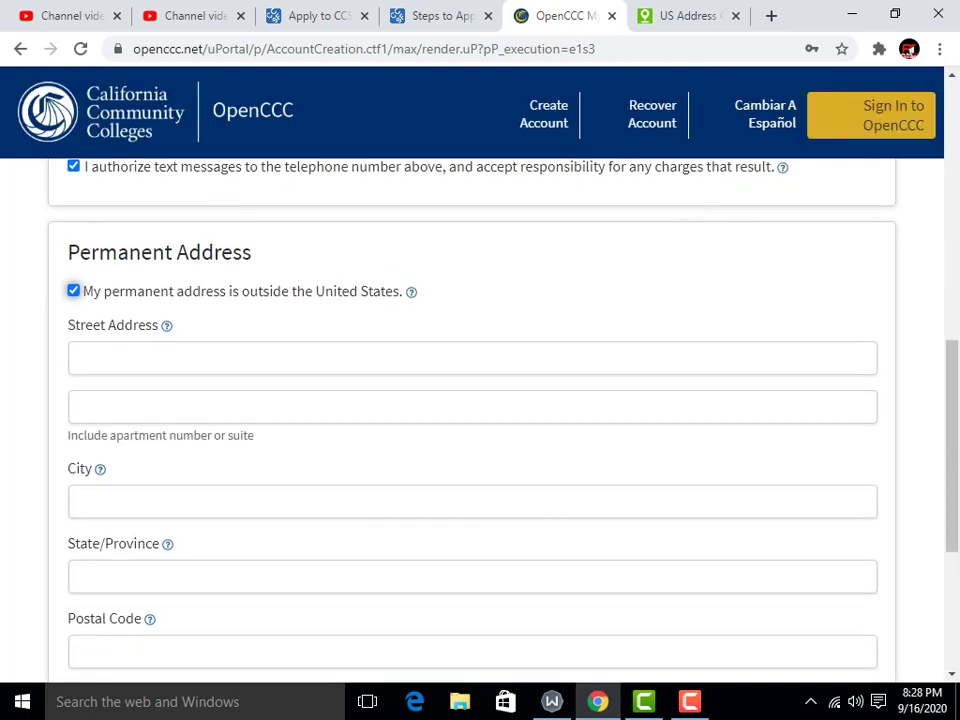
scroll(480, 400, "down", 1)
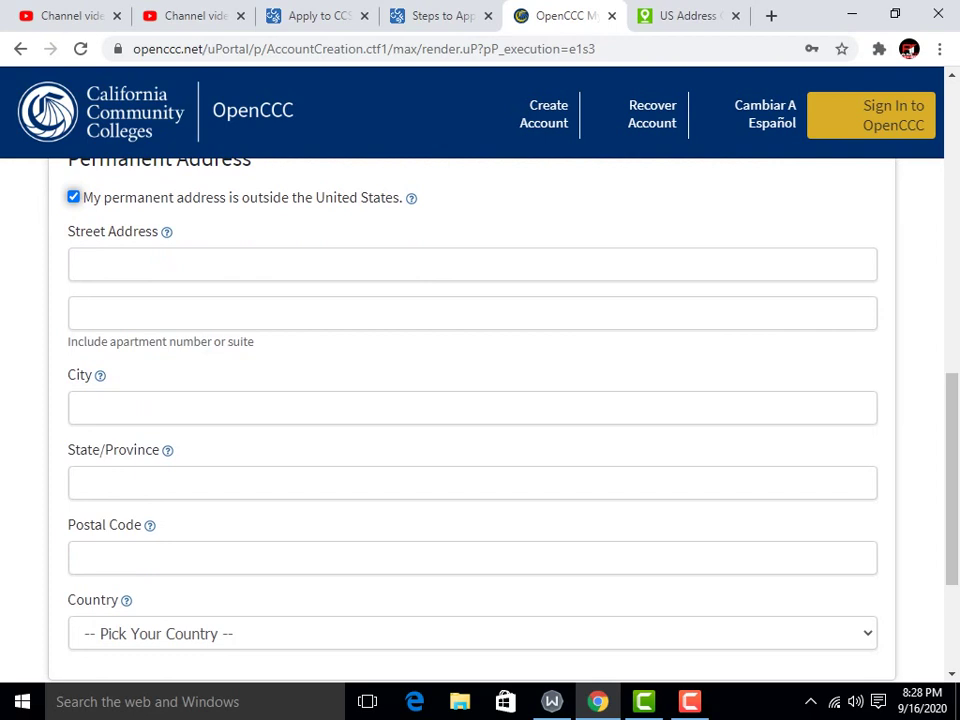
left_click(73, 197)
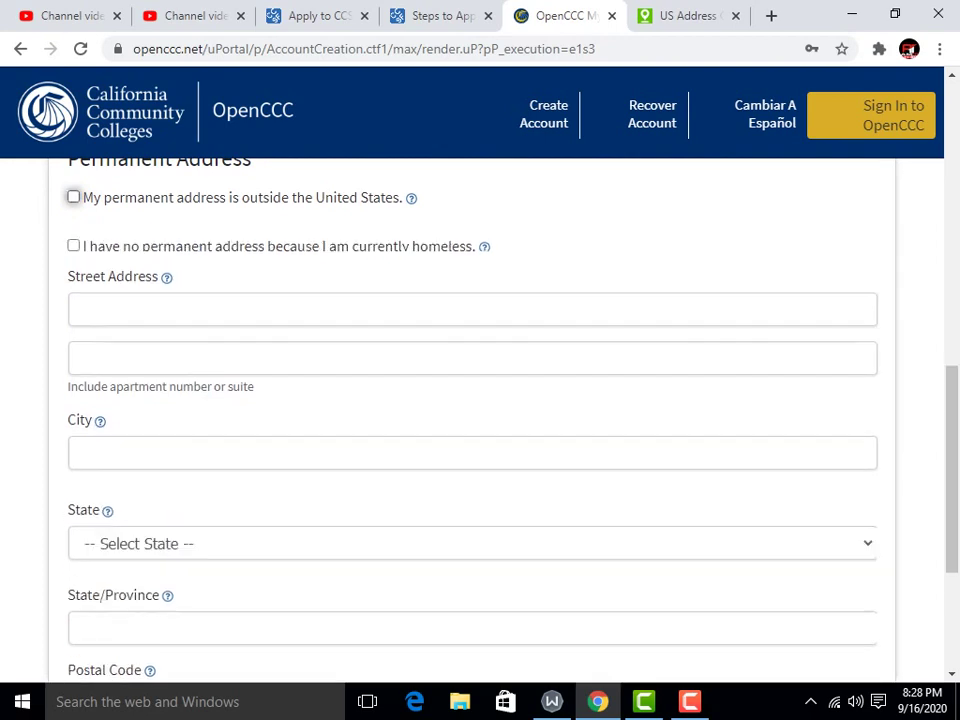
left_click(73, 197)
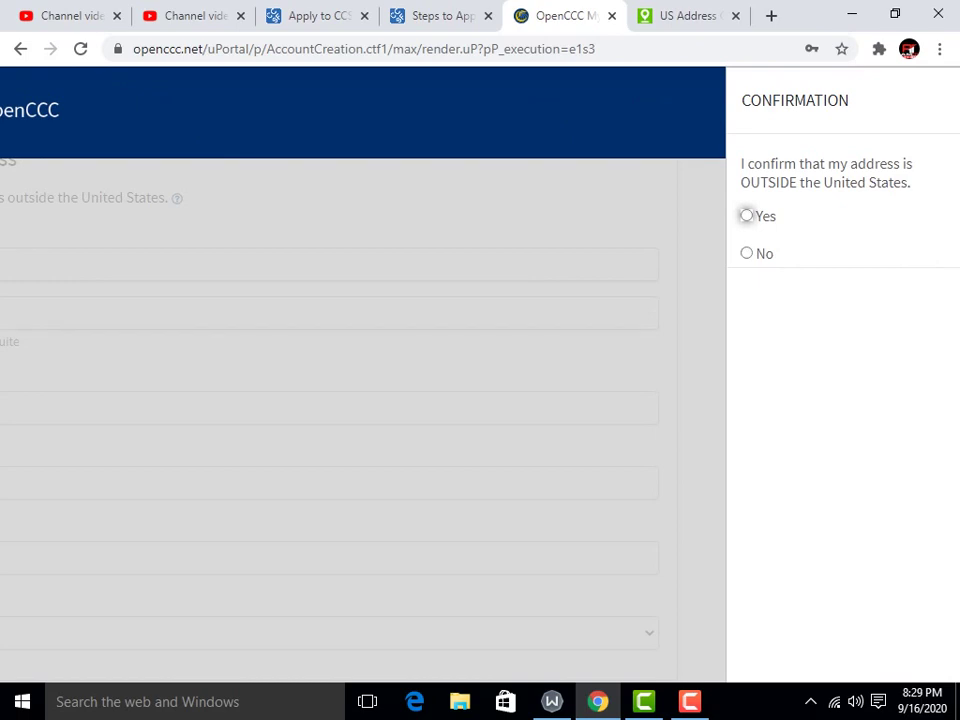
left_click(747, 253)
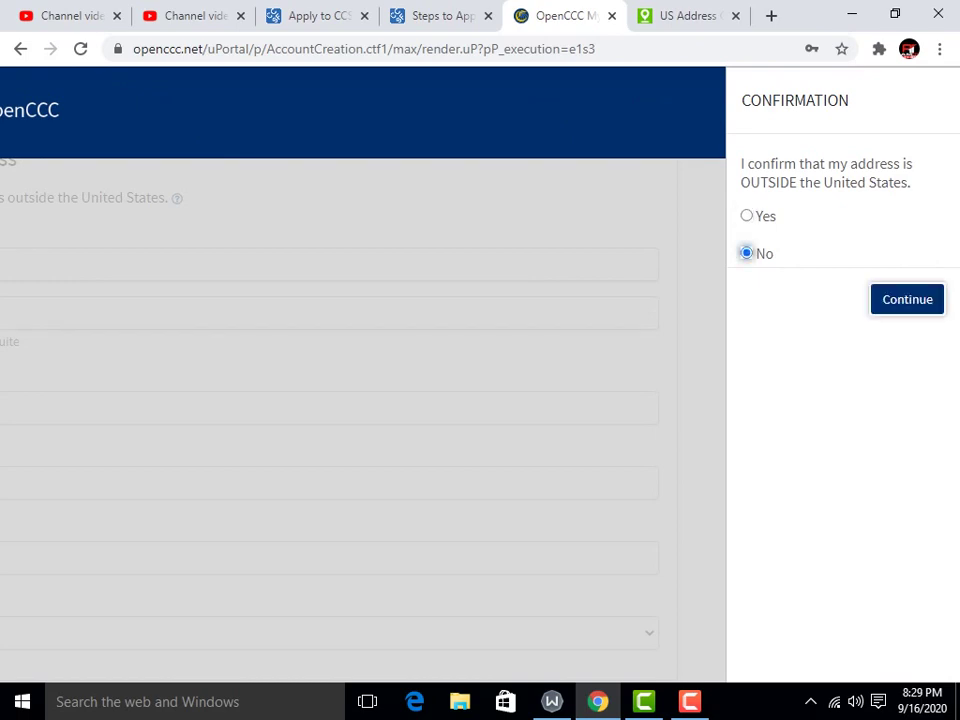
left_click(906, 298)
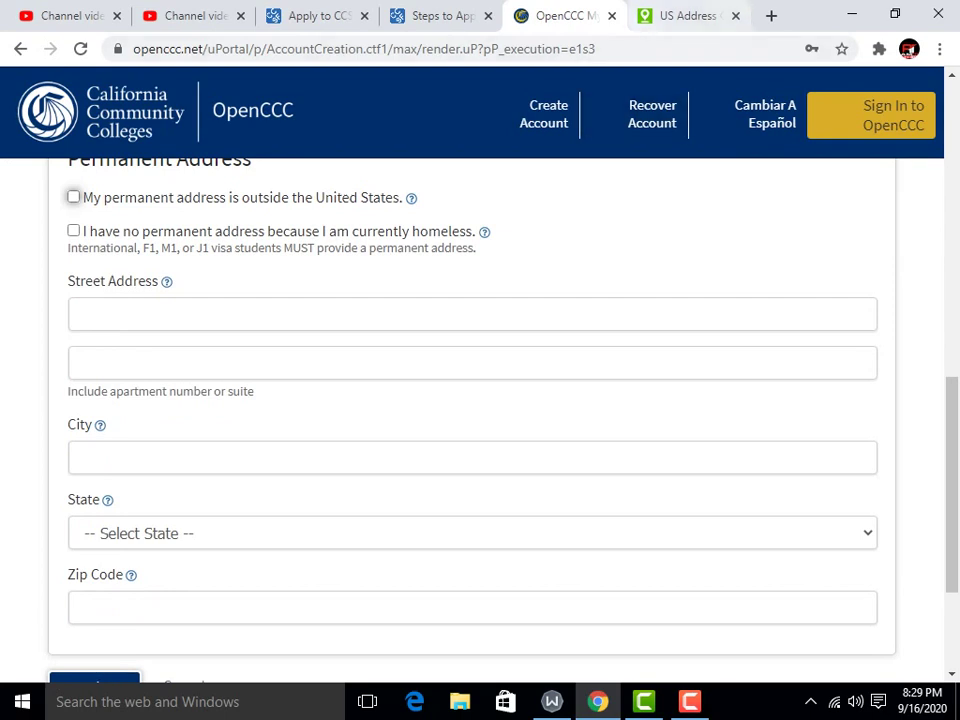
key("ctrl+Tab")
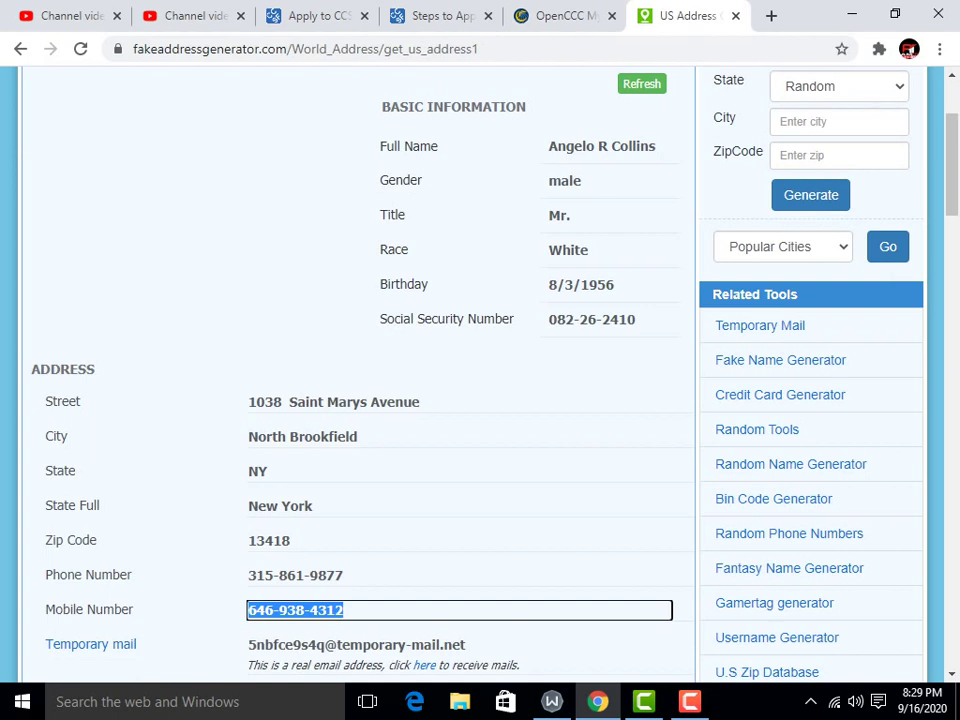
Step: Copy the generated street into OpenCCC's Street Address field
left_click(312, 402)
right_click(312, 402)
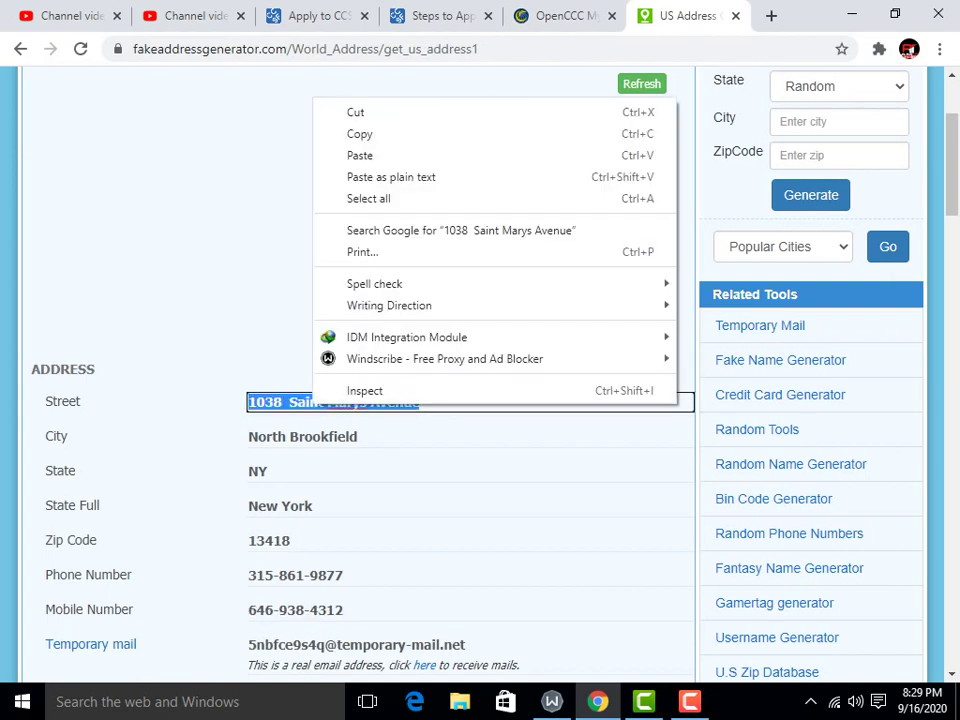
left_click(359, 133)
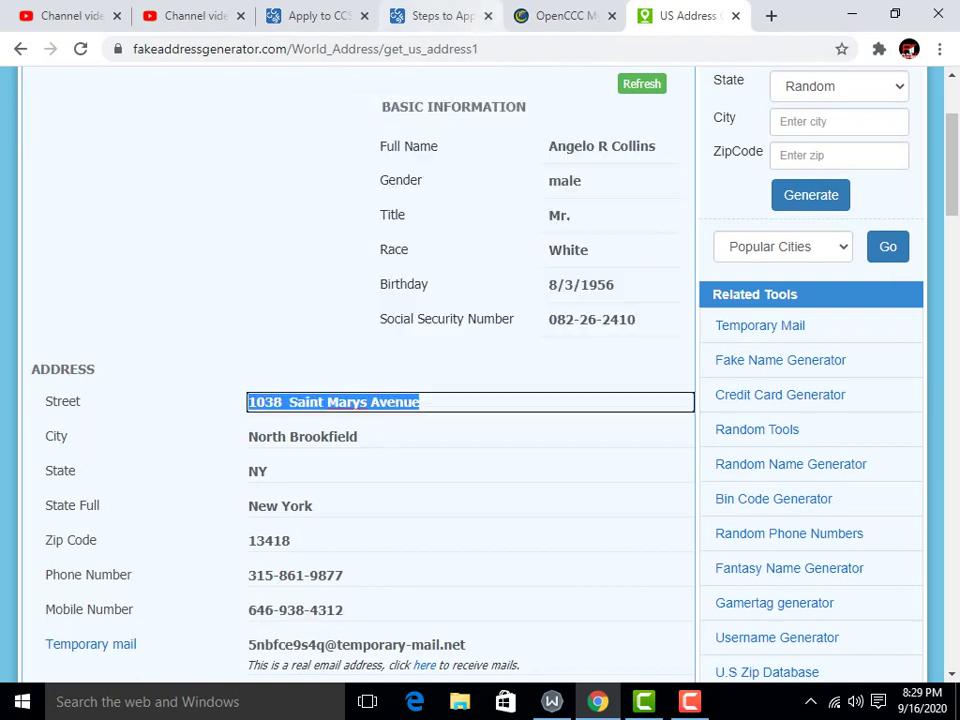
left_click(560, 15)
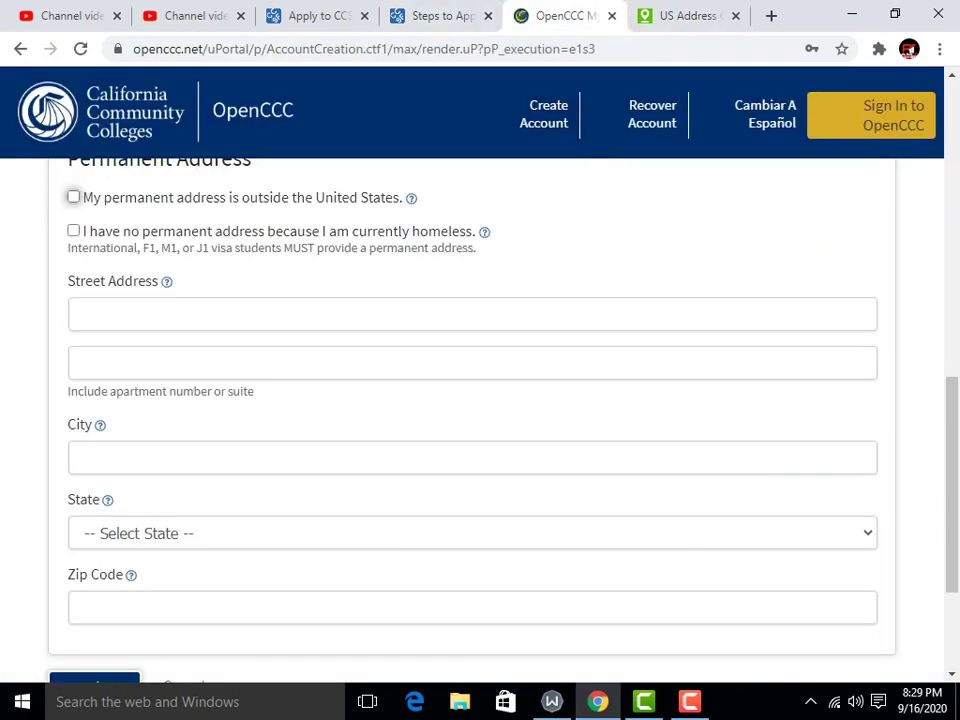
right_click(176, 311)
left_click(214, 416)
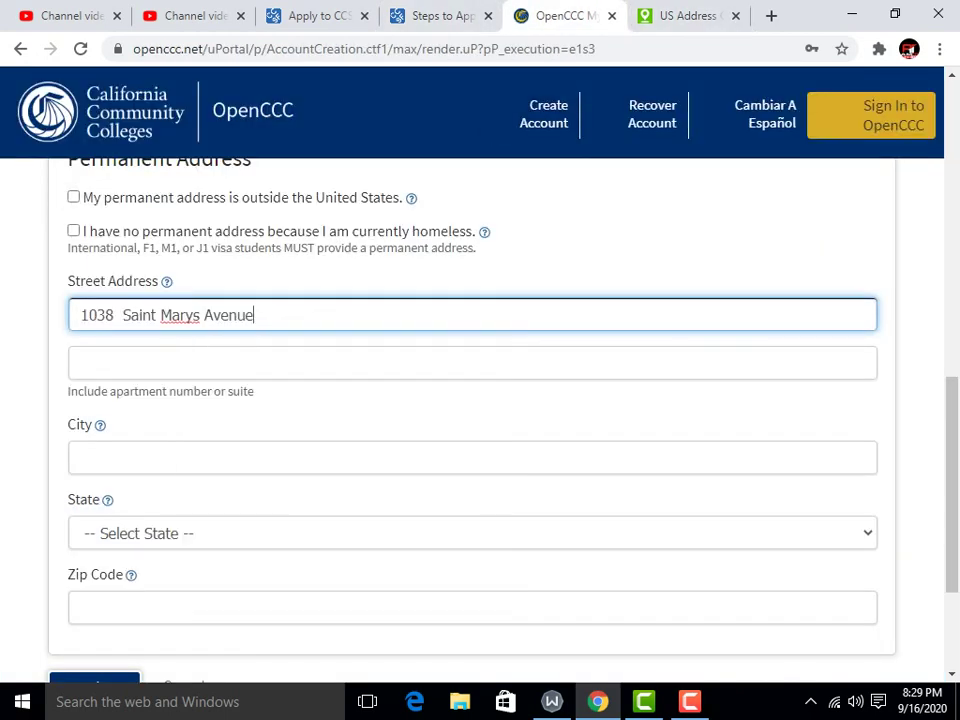
Step: Copy the generated city name into the City field
key("ctrl+Tab")
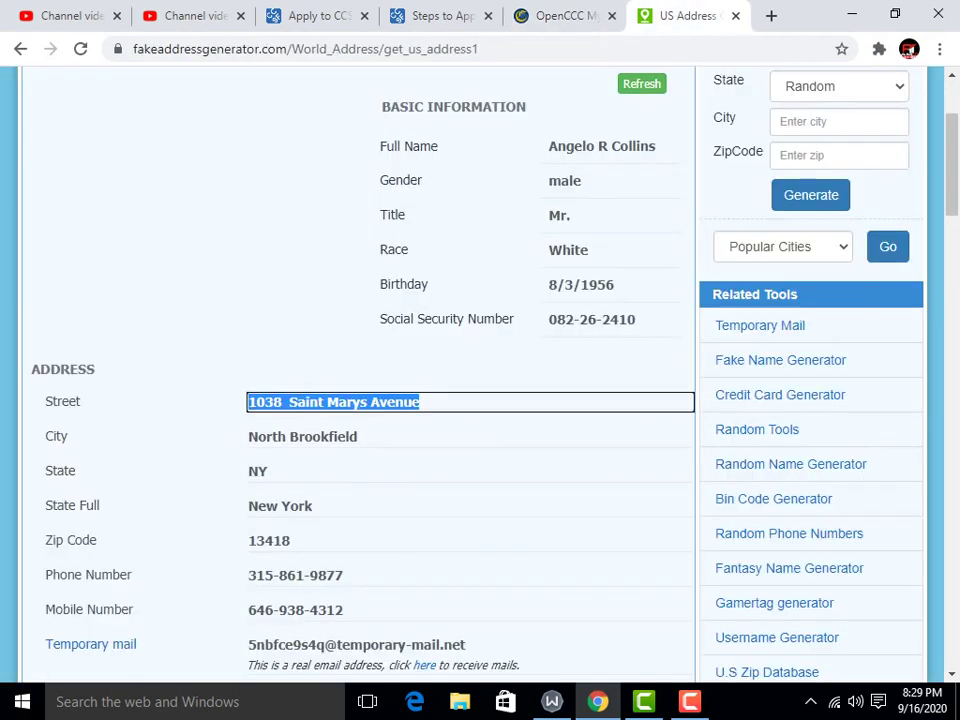
left_click(313, 434)
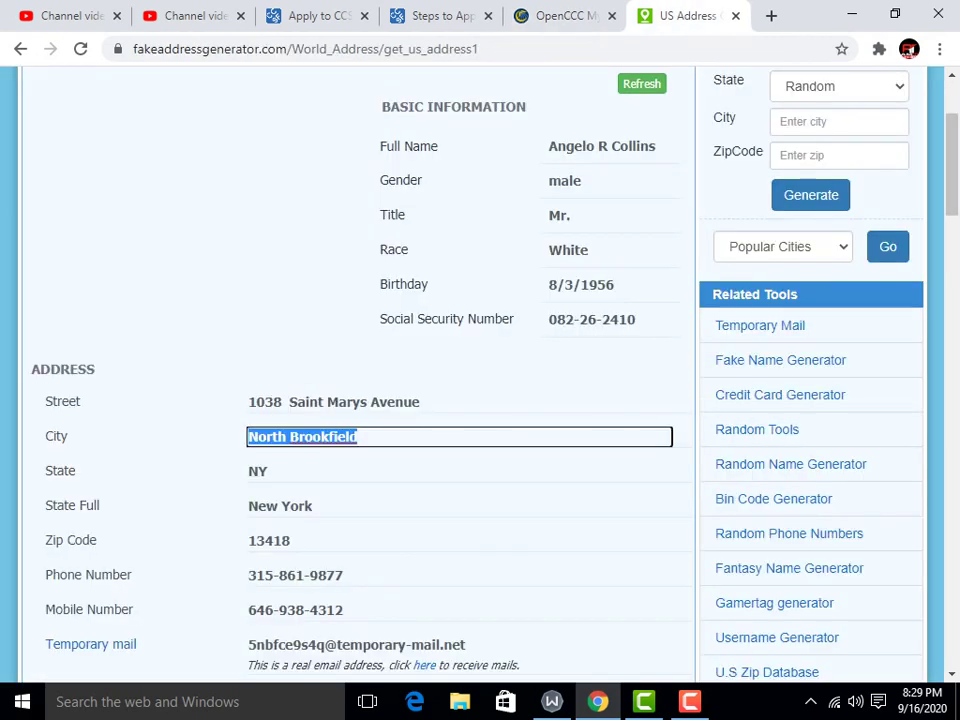
right_click(313, 432)
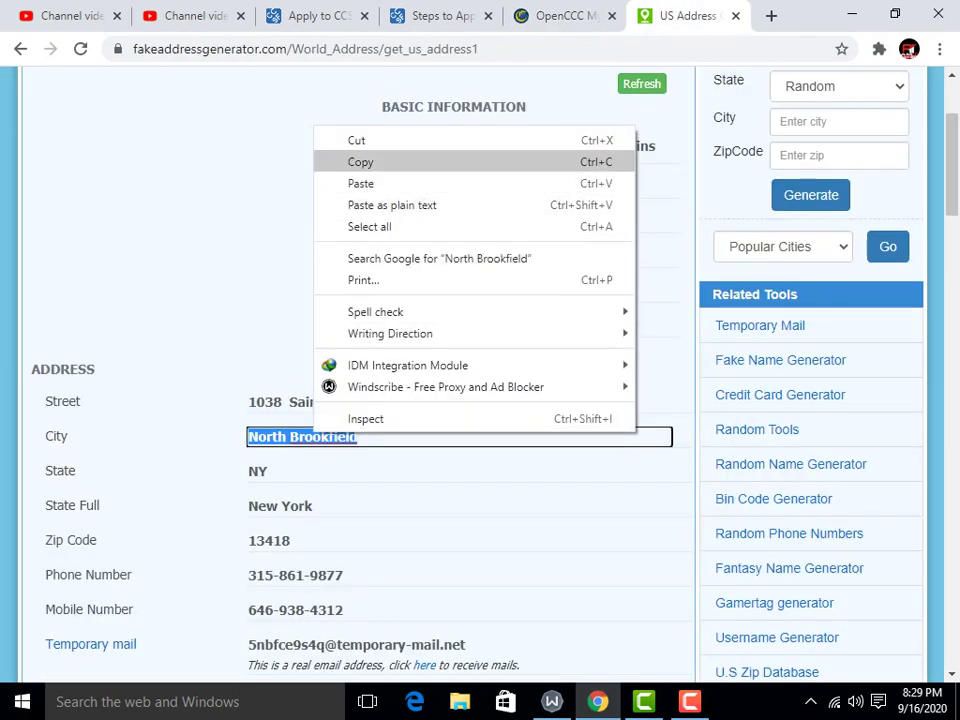
left_click(360, 161)
left_click(565, 15)
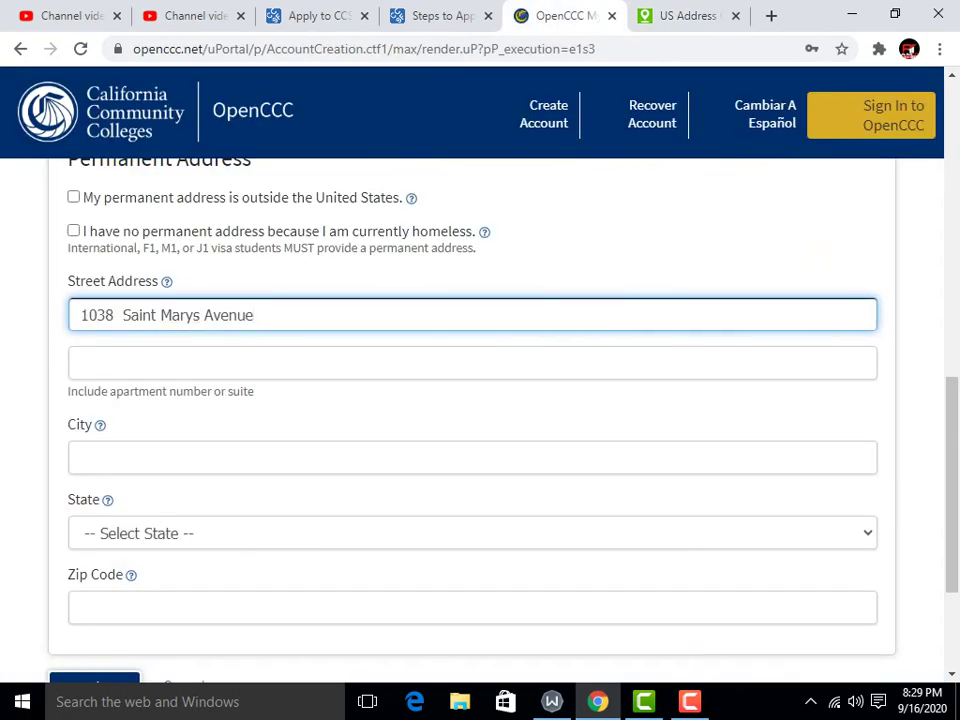
left_click(193, 460)
right_click(193, 463)
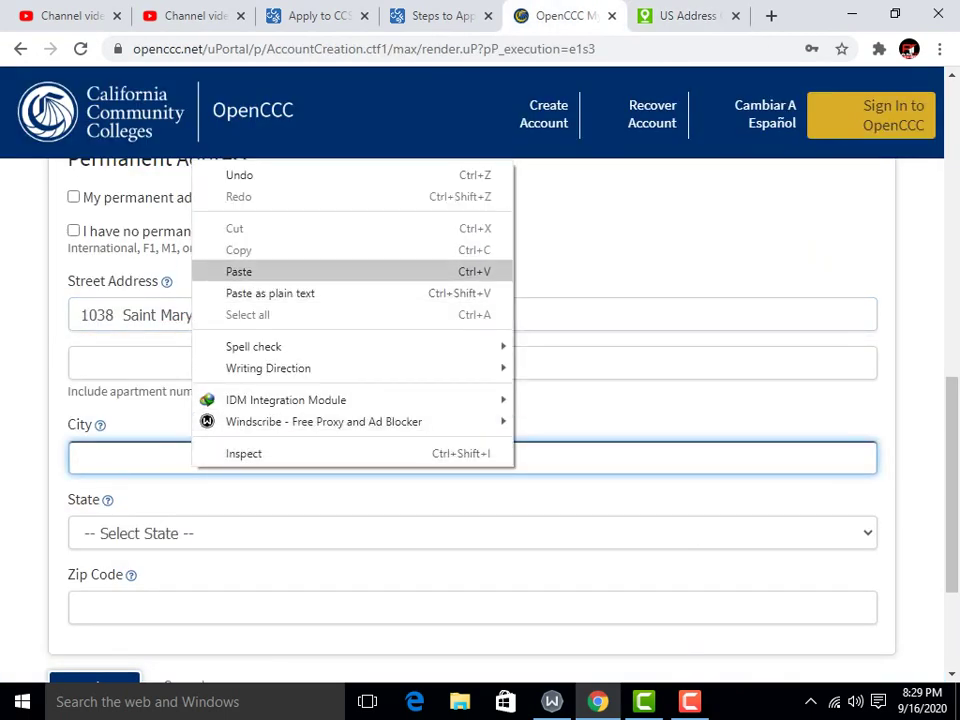
left_click(239, 271)
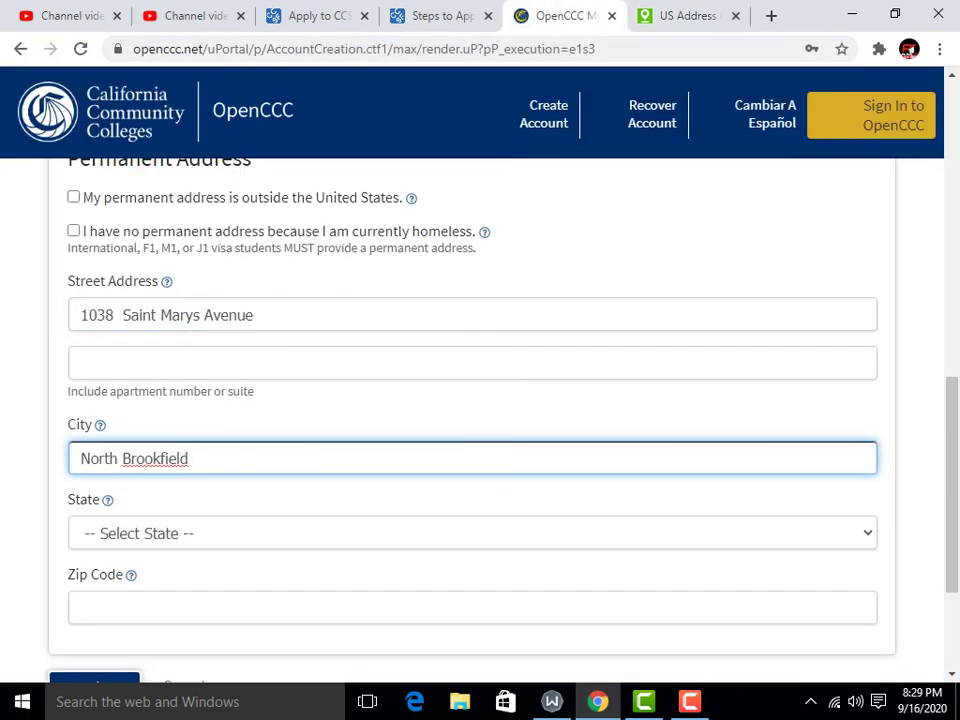
Step: Choose New York in the State dropdown
key("ctrl+Tab")
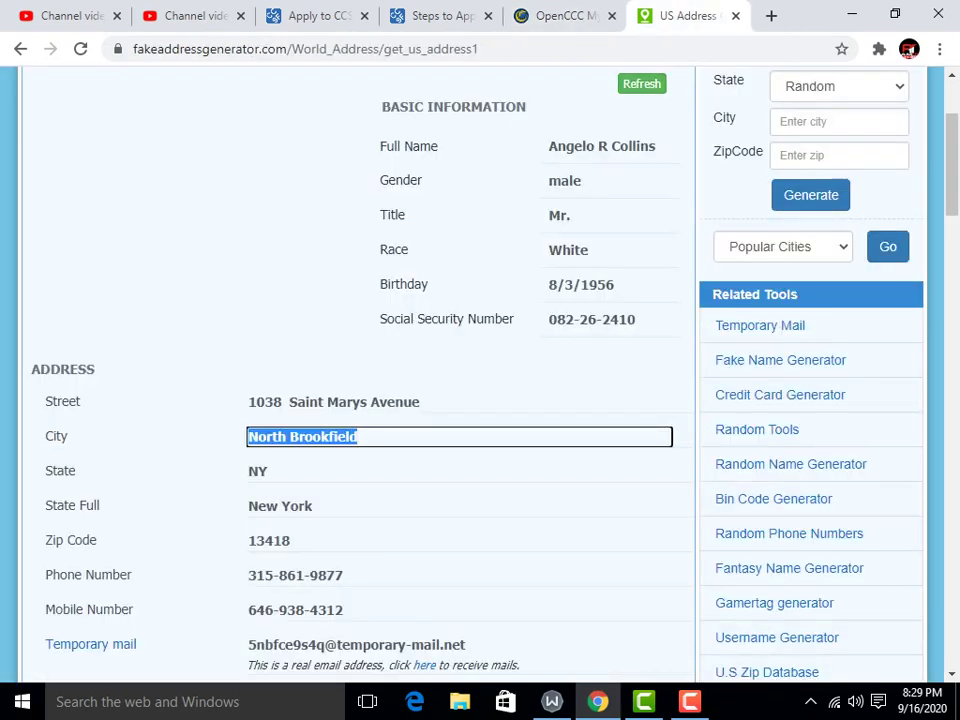
key("ctrl+shift+Tab")
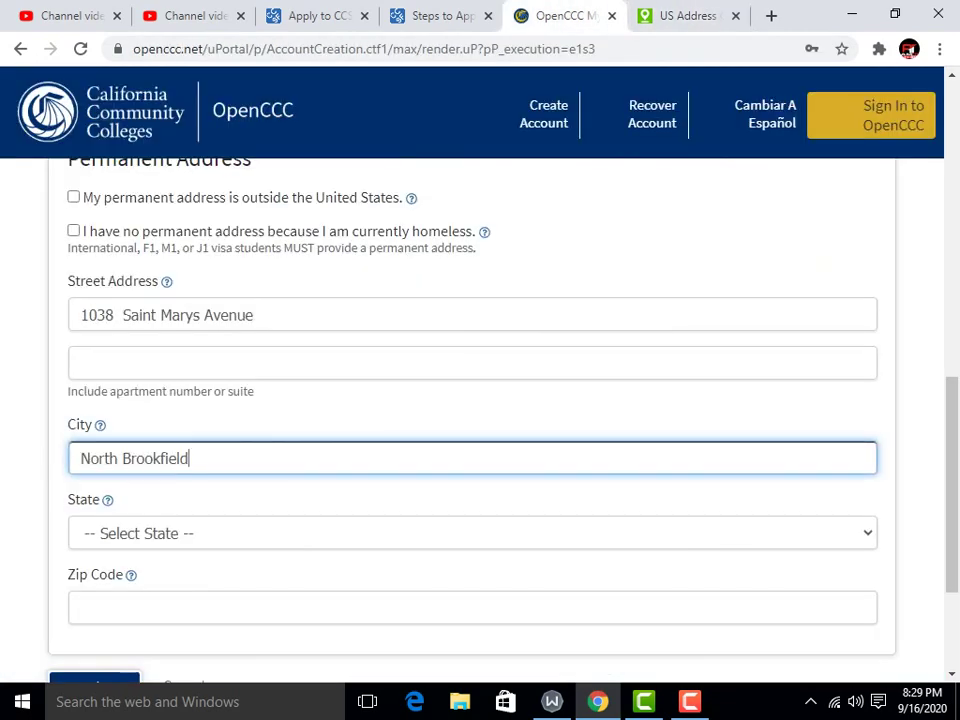
left_click(472, 533)
scroll(472, 330, "down", 2)
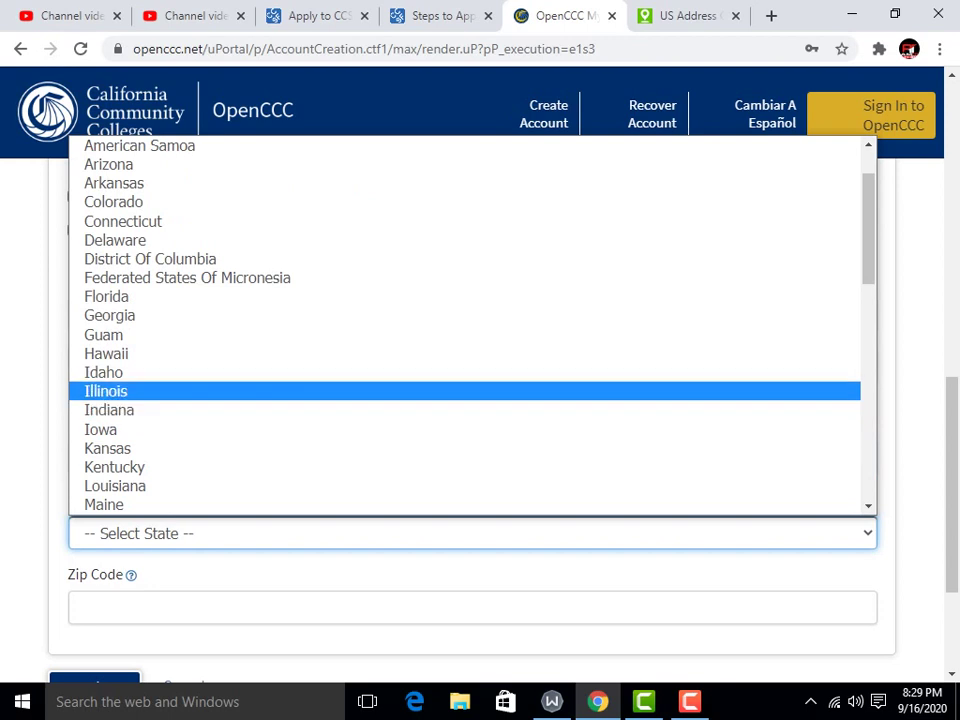
scroll(472, 450, "down", 3)
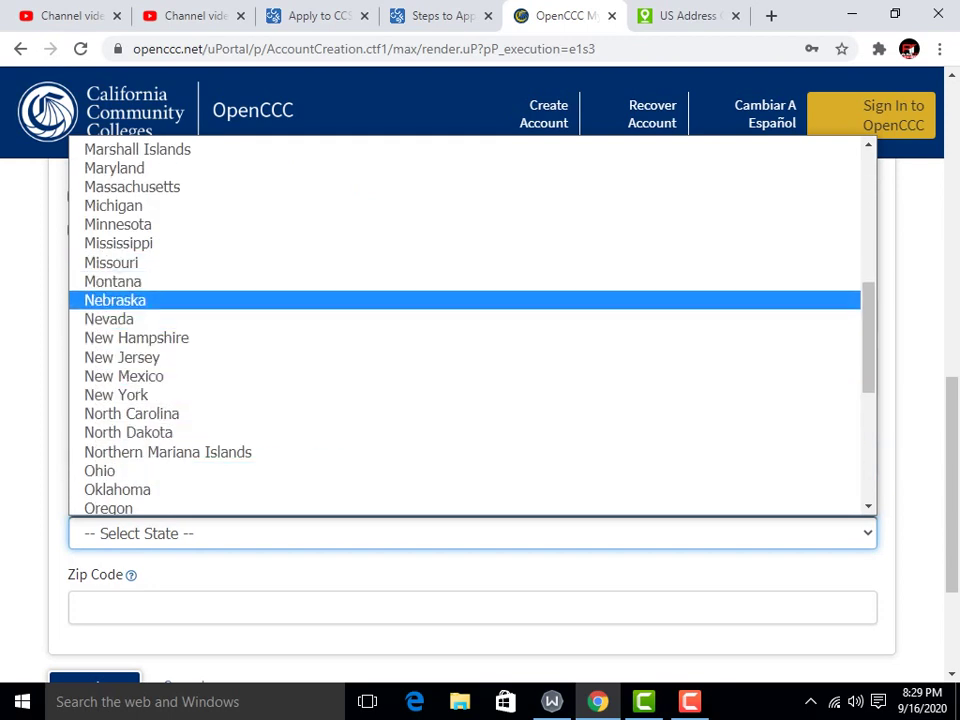
left_click(116, 395)
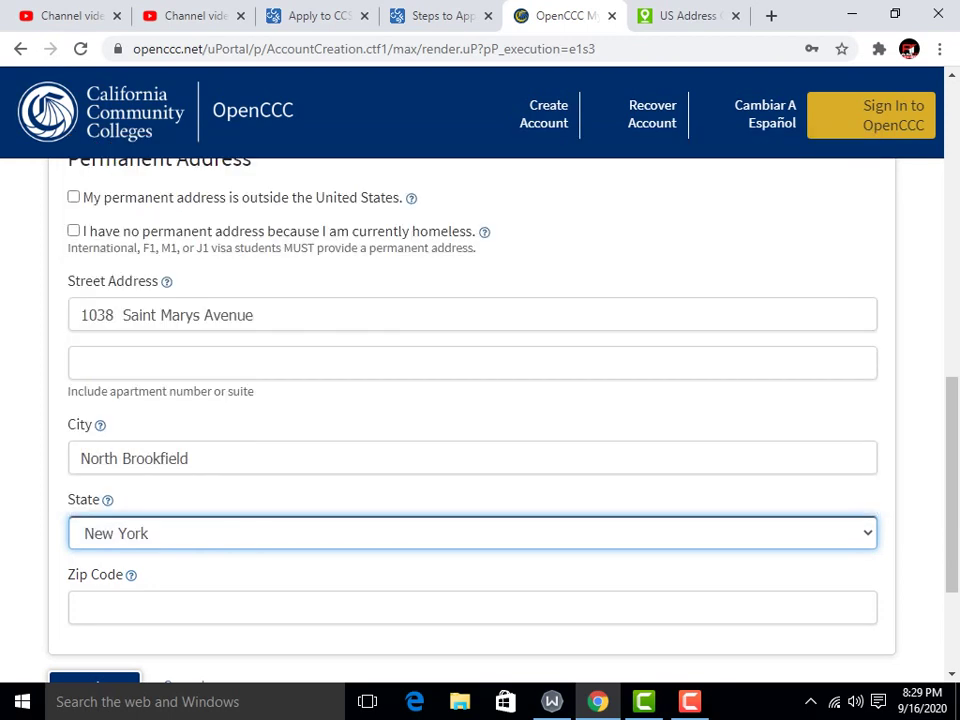
Step: Paste the generated zip code into Zip Code and submit the contact page
key("ctrl+Tab")
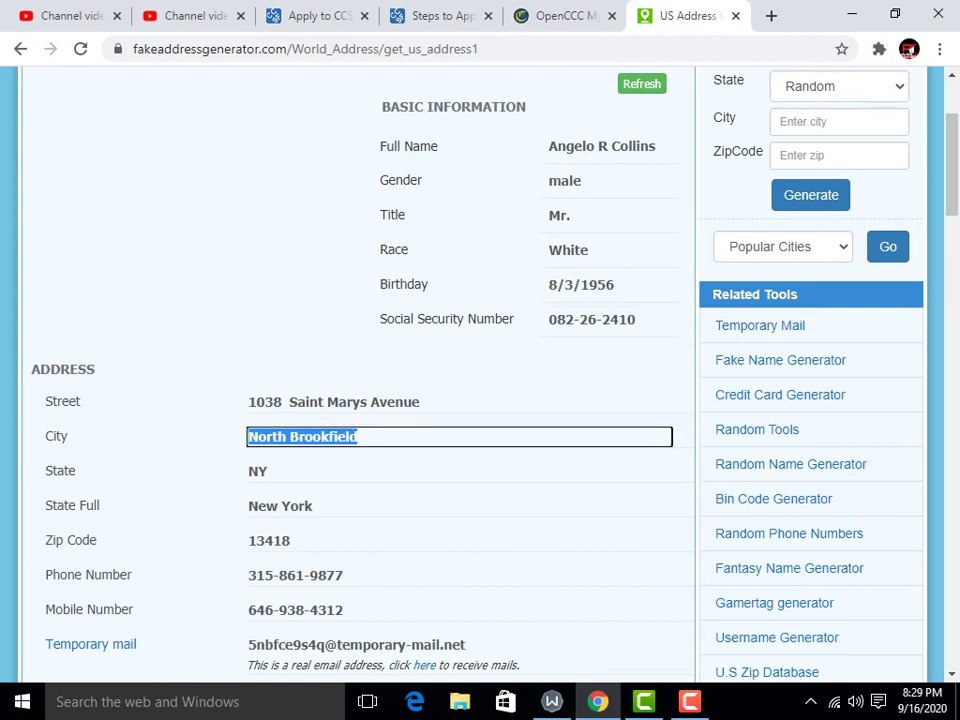
left_click(268, 540)
double_click(268, 540)
key("ctrl+c")
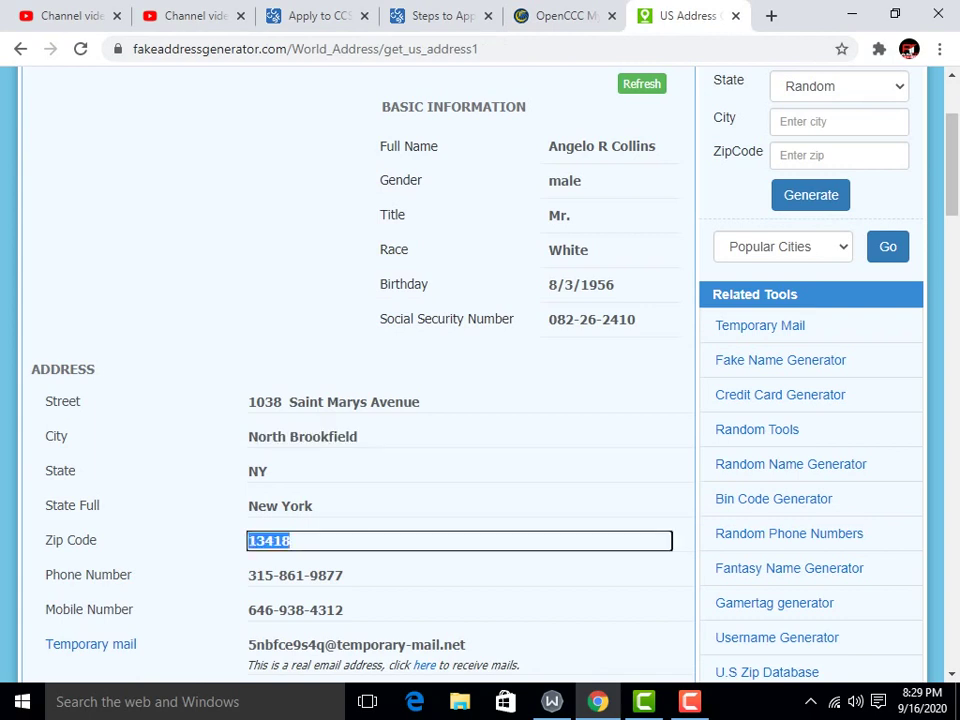
right_click(284, 540)
left_click(330, 268)
left_click(560, 15)
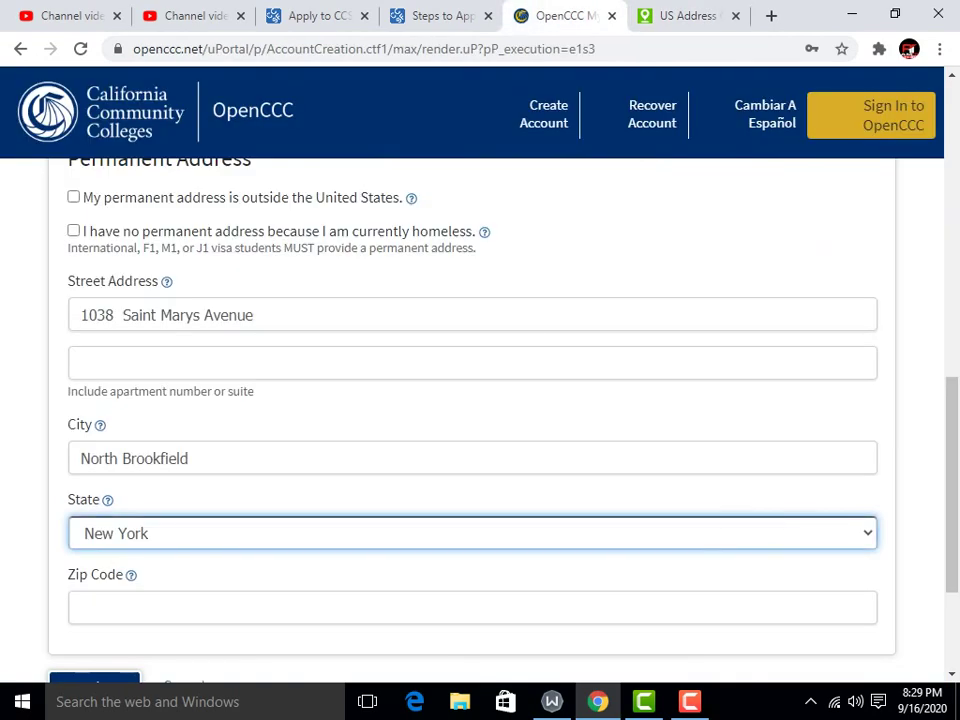
right_click(175, 608)
left_click(231, 418)
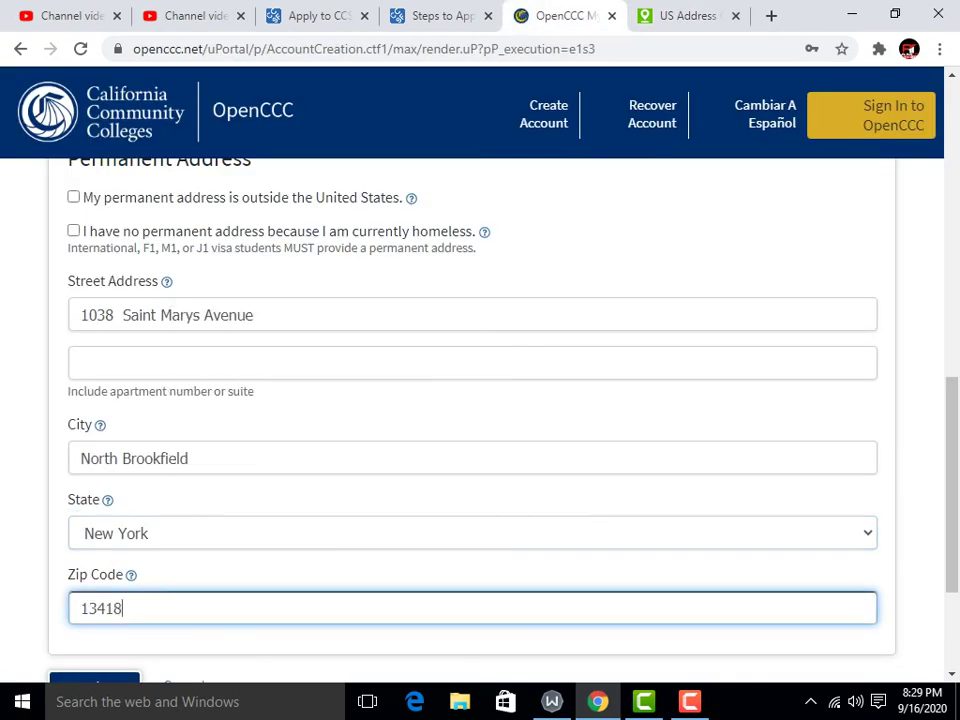
scroll(480, 410, "down", 2)
left_click(94, 499)
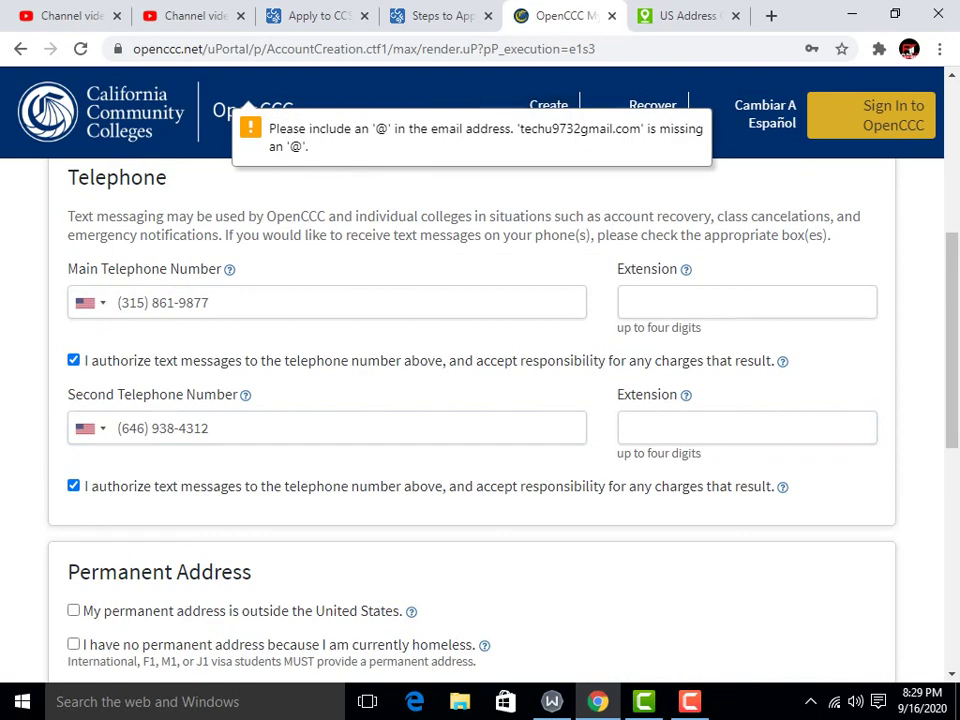
scroll(480, 400, "up", 3)
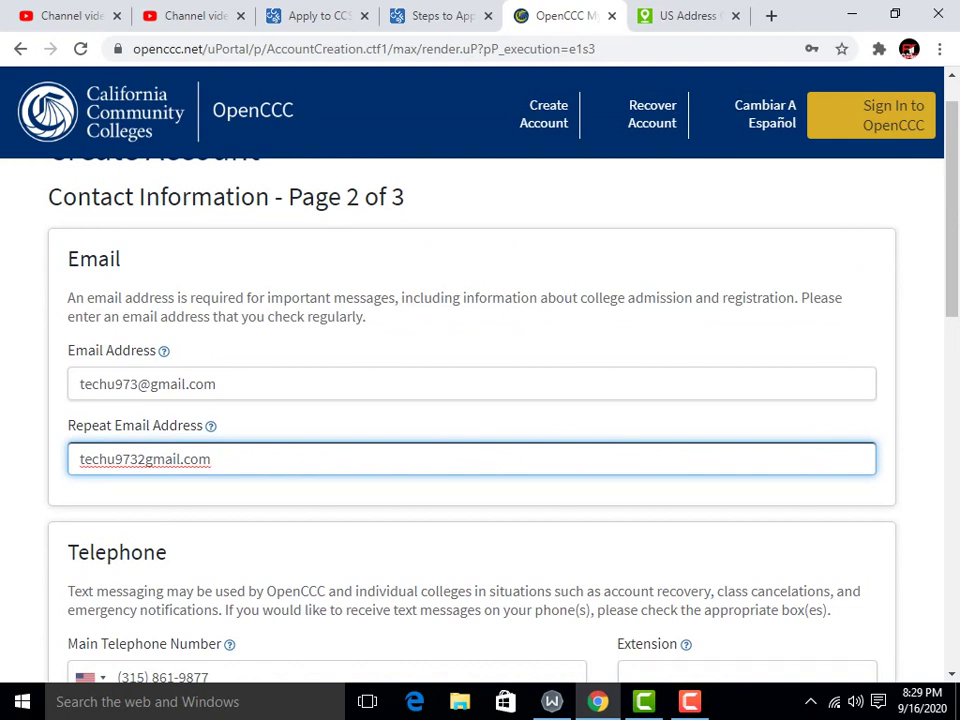
key("BackSpace")
key("BackSpace")
key("BackSpace")
key("BackSpace")
key("BackSpace")
key("BackSpace")
key("BackSpace")
key("BackSpace")
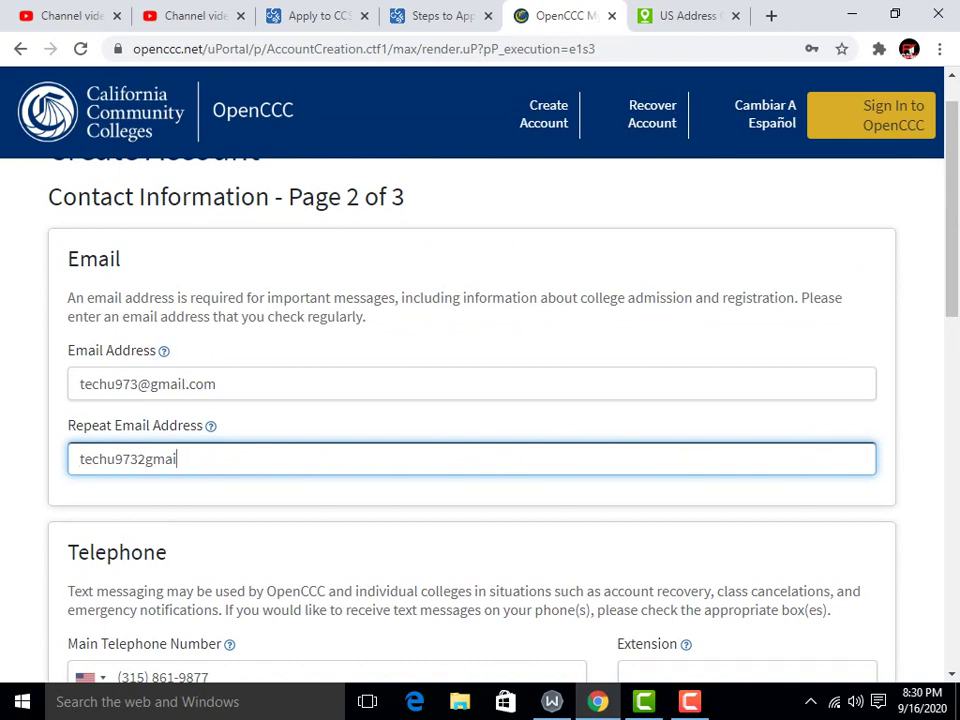
key("BackSpace")
key("BackSpace")
type("@gmail.com")
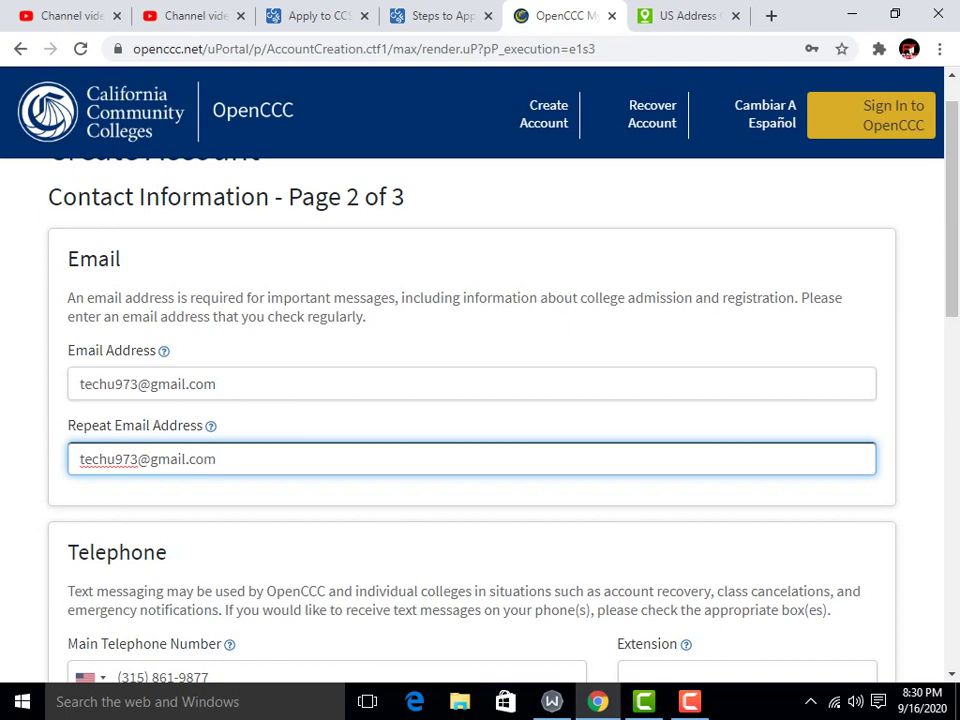
scroll(480, 400, "down", 10)
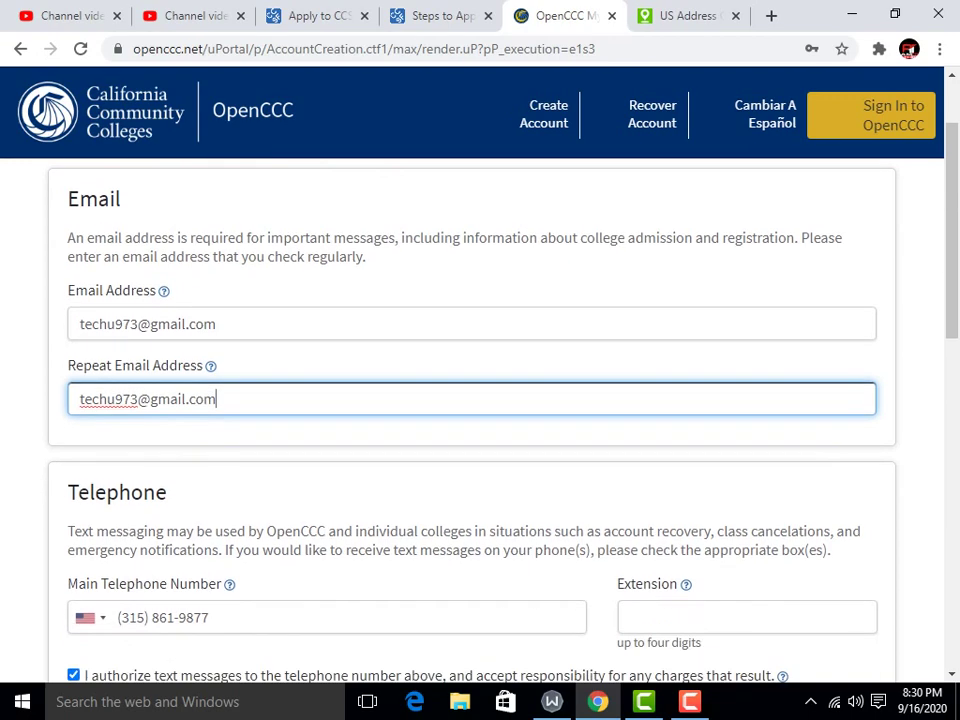
scroll(480, 400, "down", 3)
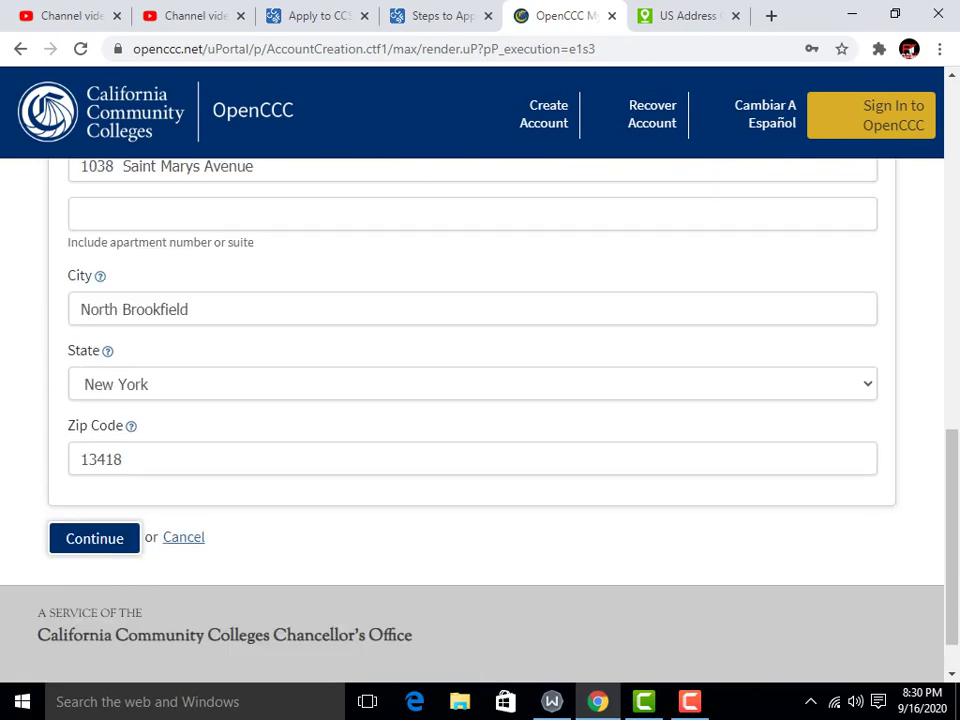
Step: Resubmit, dismiss the address warning, tick 'address verified correct' and continue
key("Return")
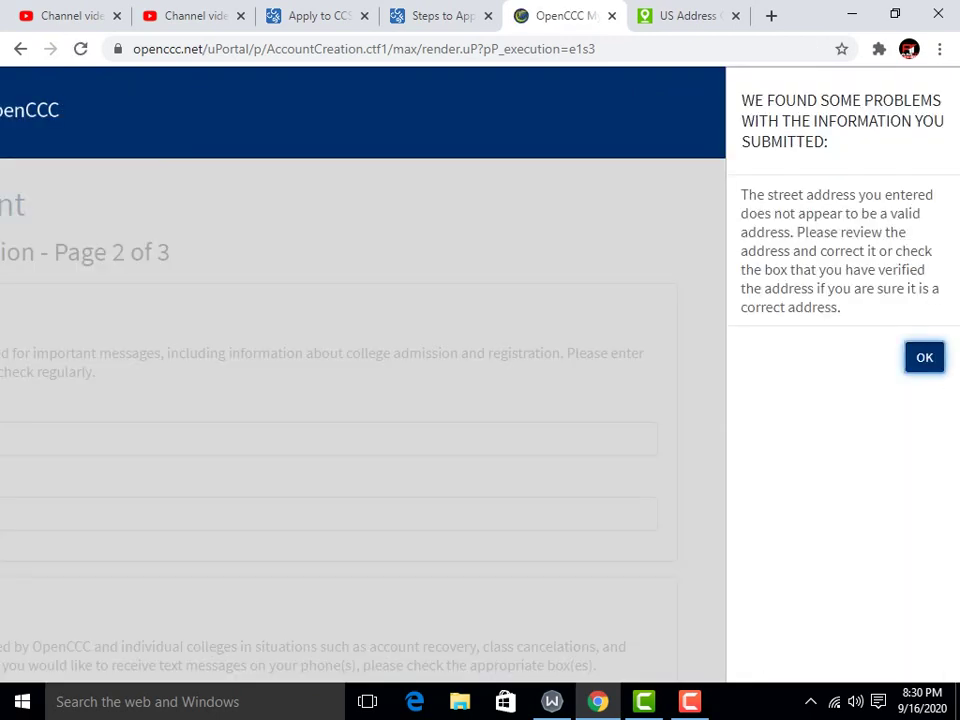
key("Return")
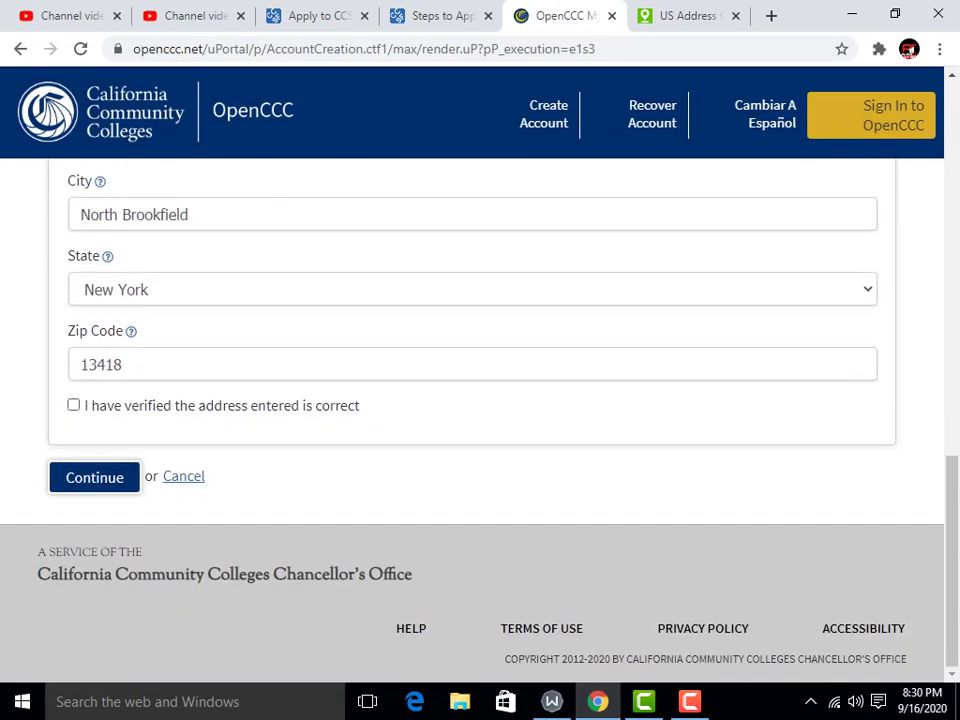
left_click(73, 405)
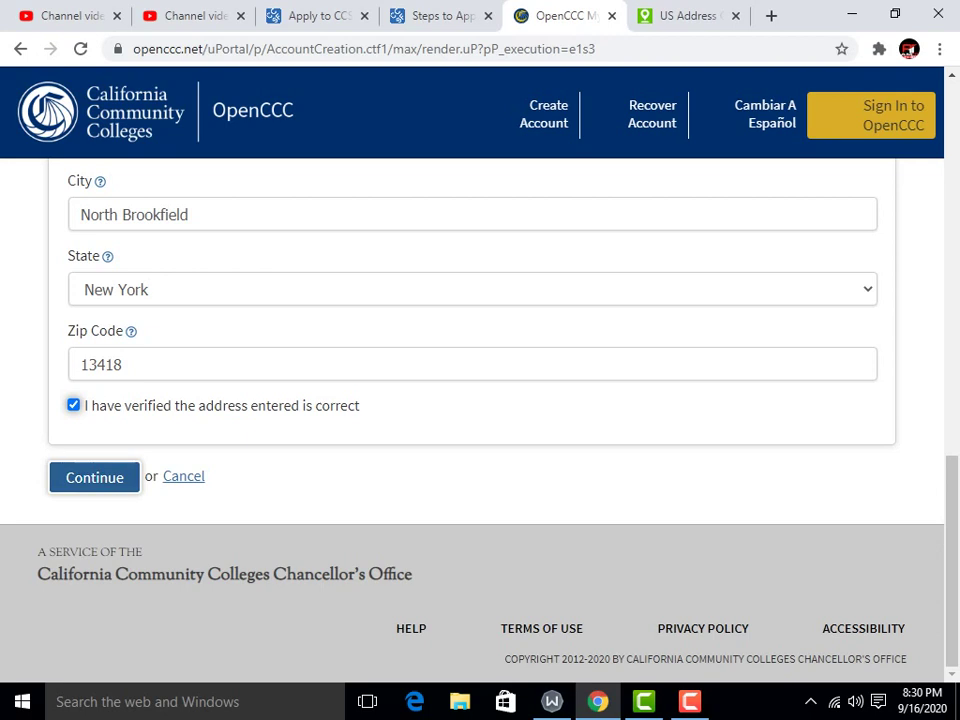
left_click(94, 477)
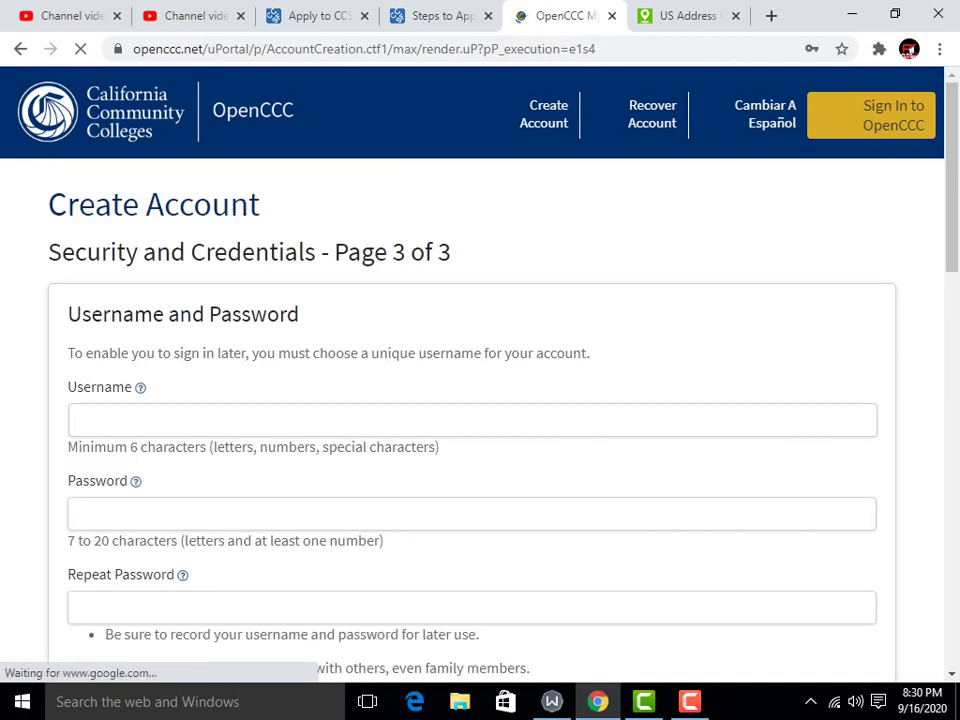
Step: Enter an available username and type the password in Password and Repeat Password
left_click(300, 420)
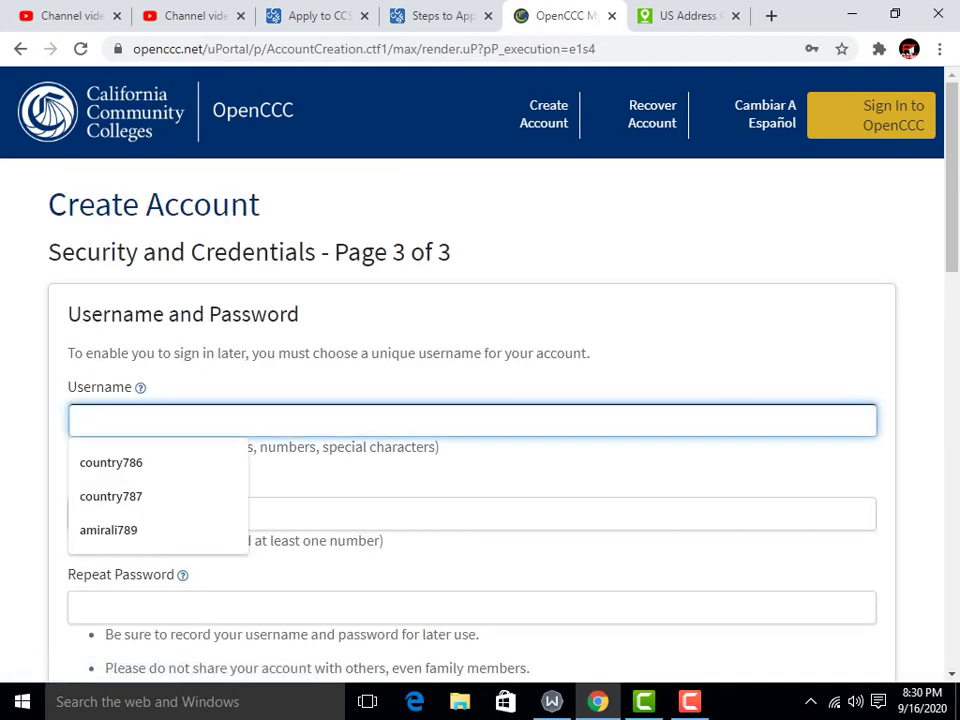
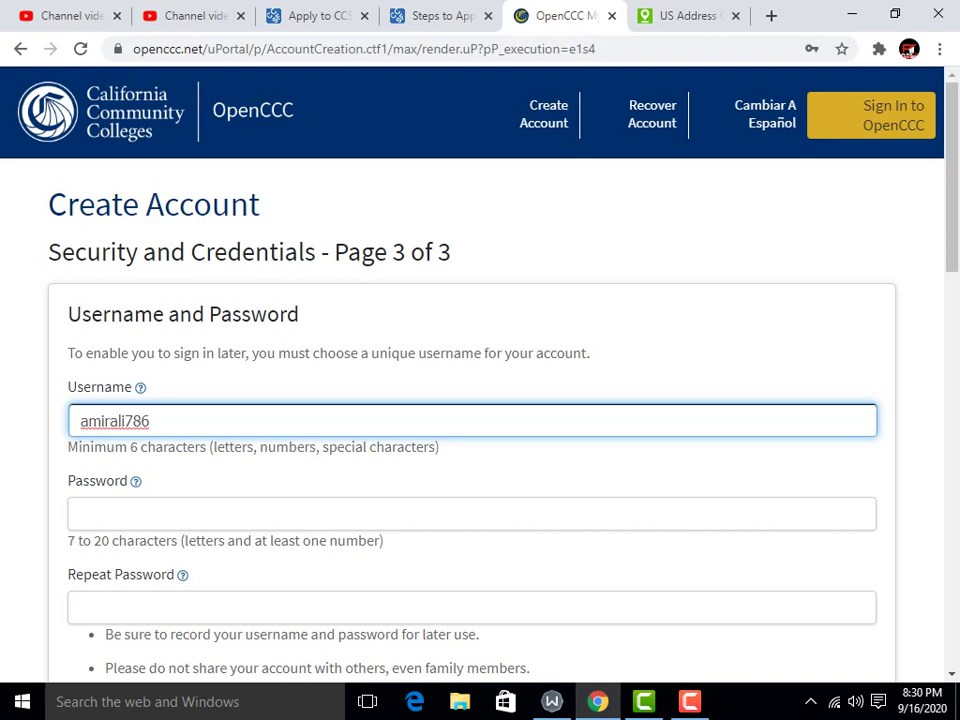
left_click(472, 514)
type("********")
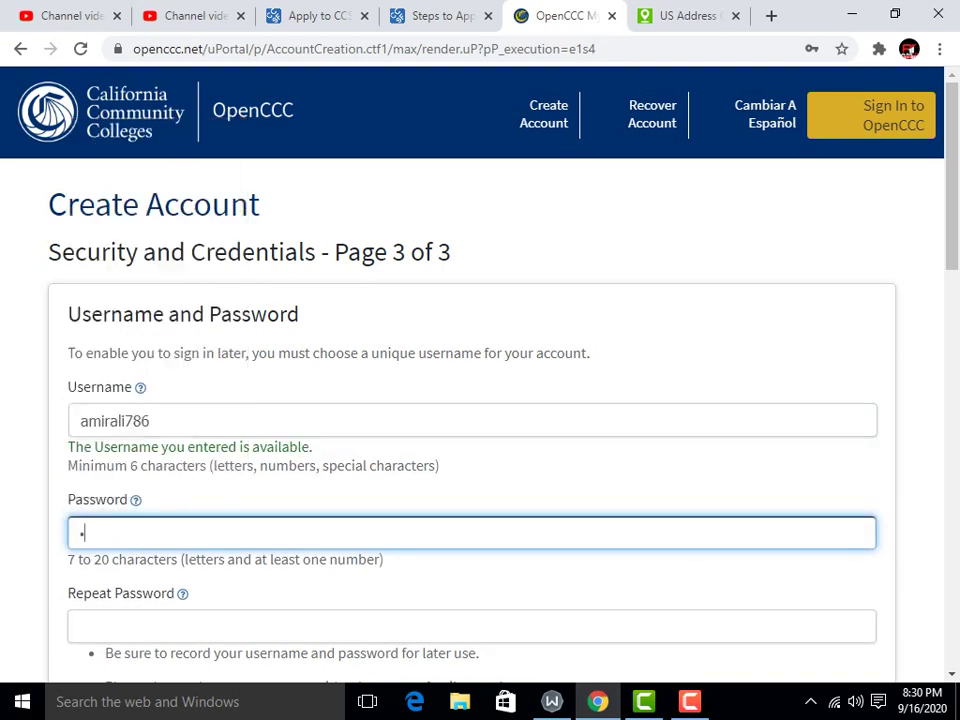
type("***")
left_click(472, 626)
type("**")
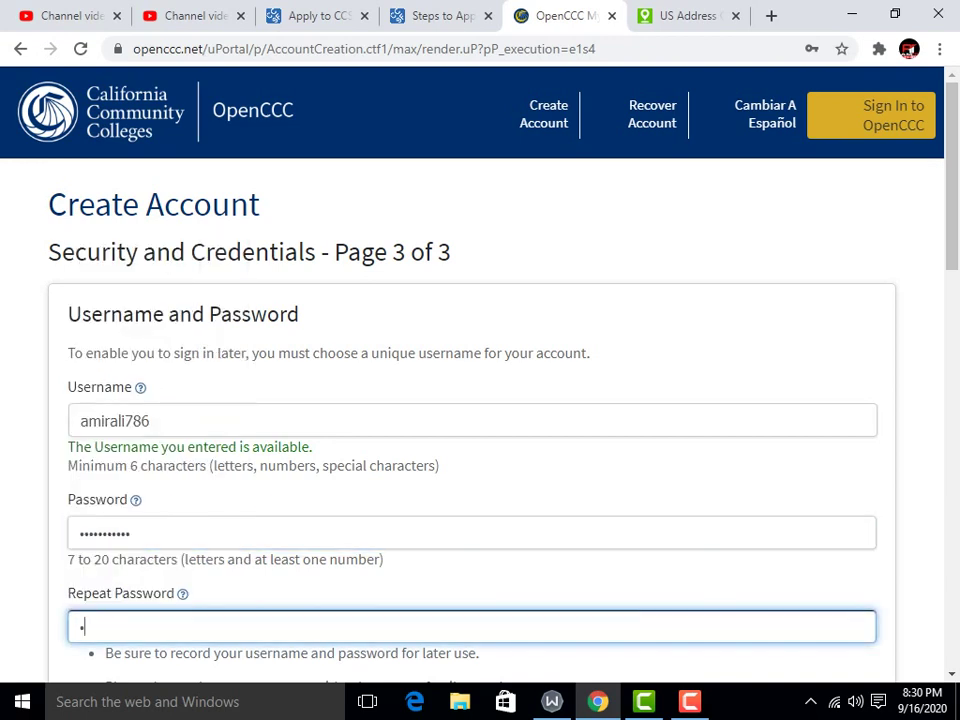
type("*********")
Step: Enter the 4-digit security PIN in PIN and Repeat PIN
scroll(480, 400, "down", 3)
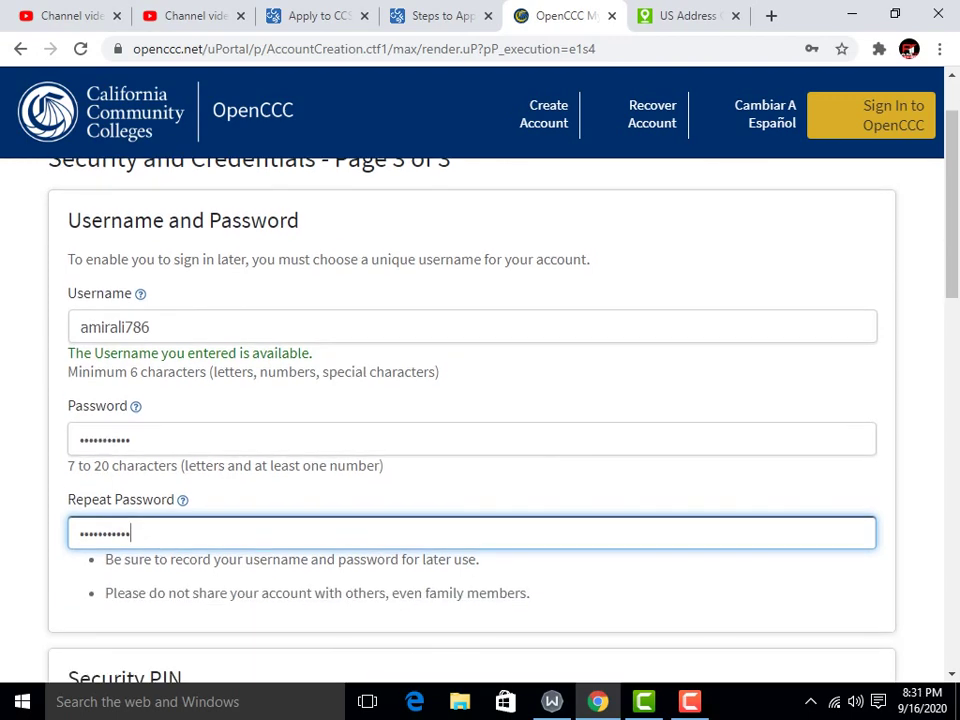
left_click(470, 616)
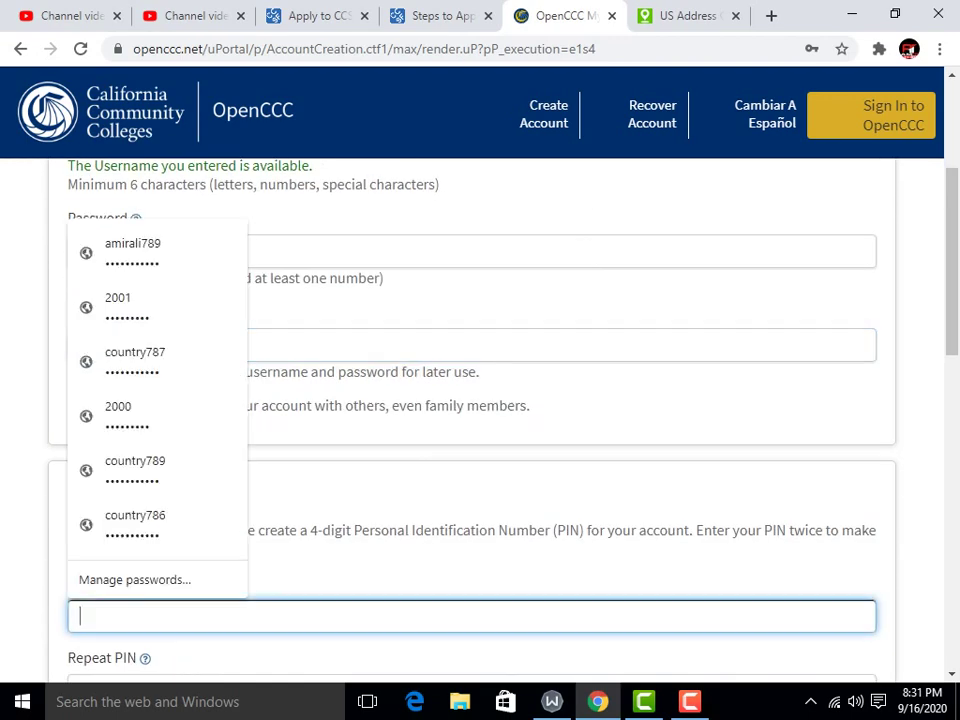
type("****")
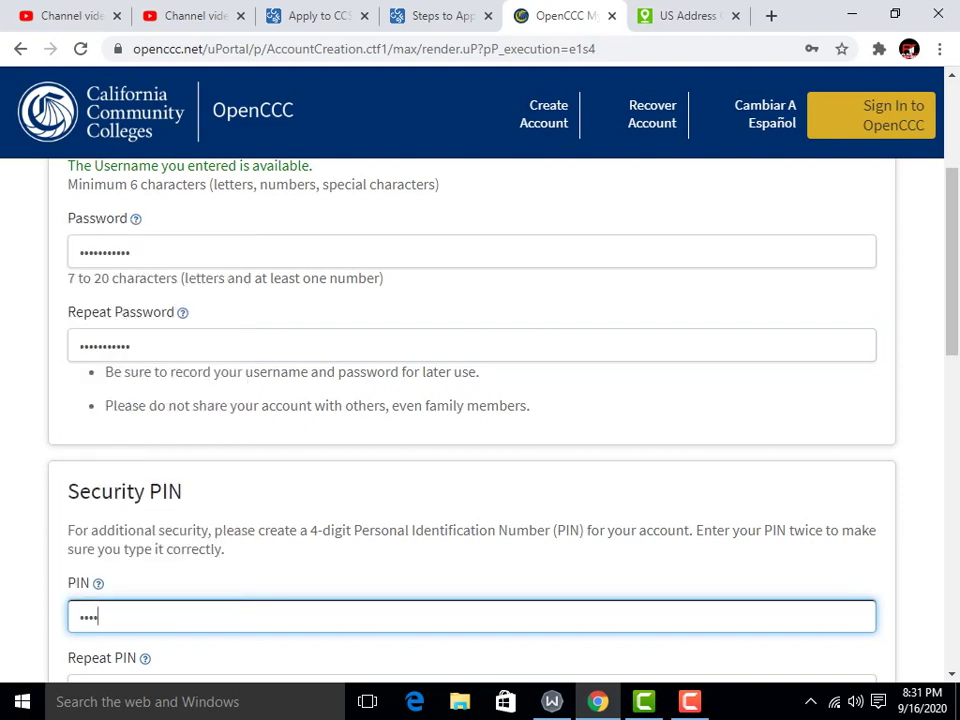
scroll(480, 400, "down", 2)
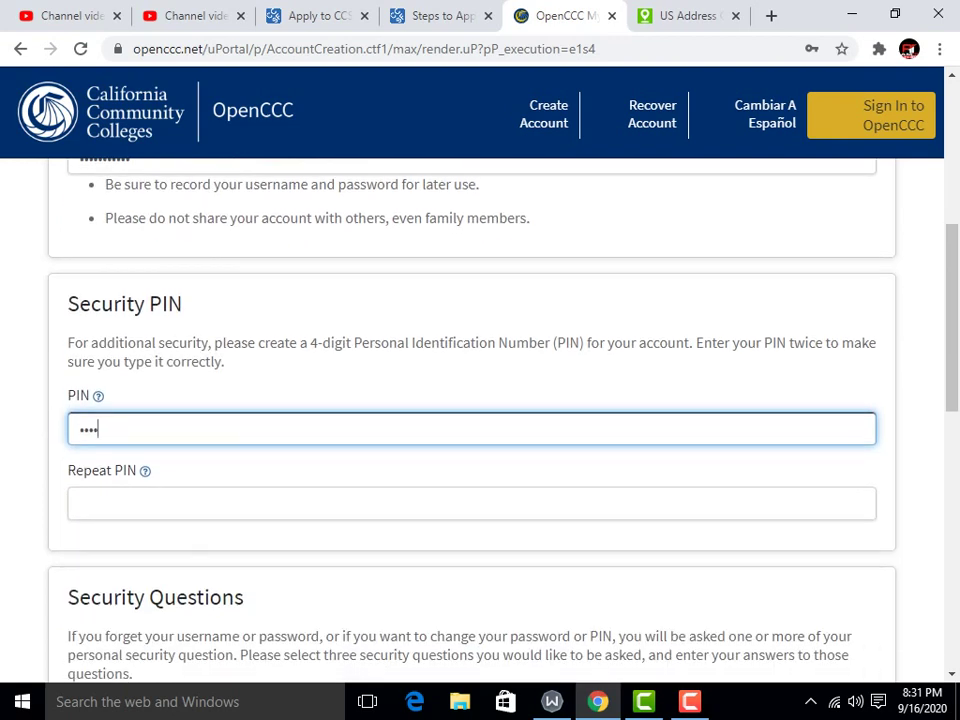
left_click(470, 503)
type("****")
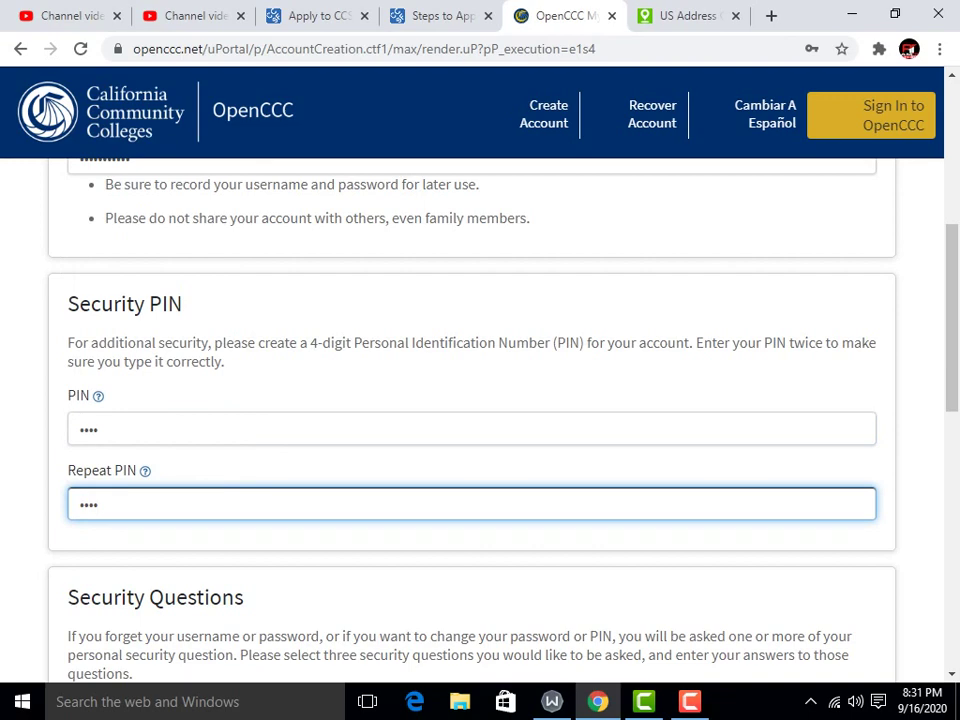
scroll(480, 400, "down", 3)
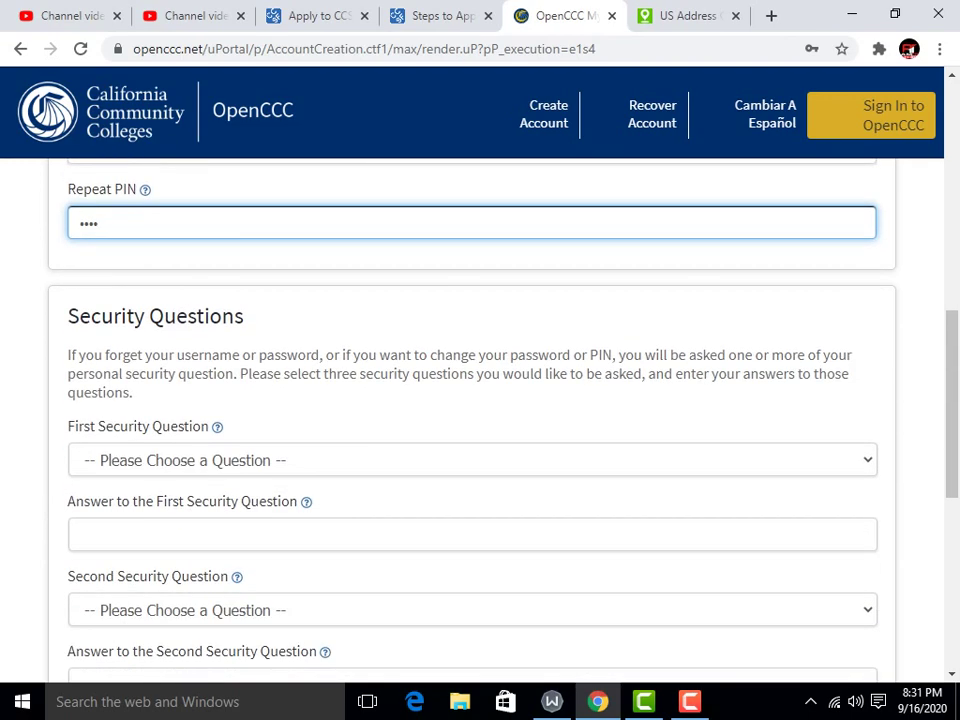
left_click(472, 460)
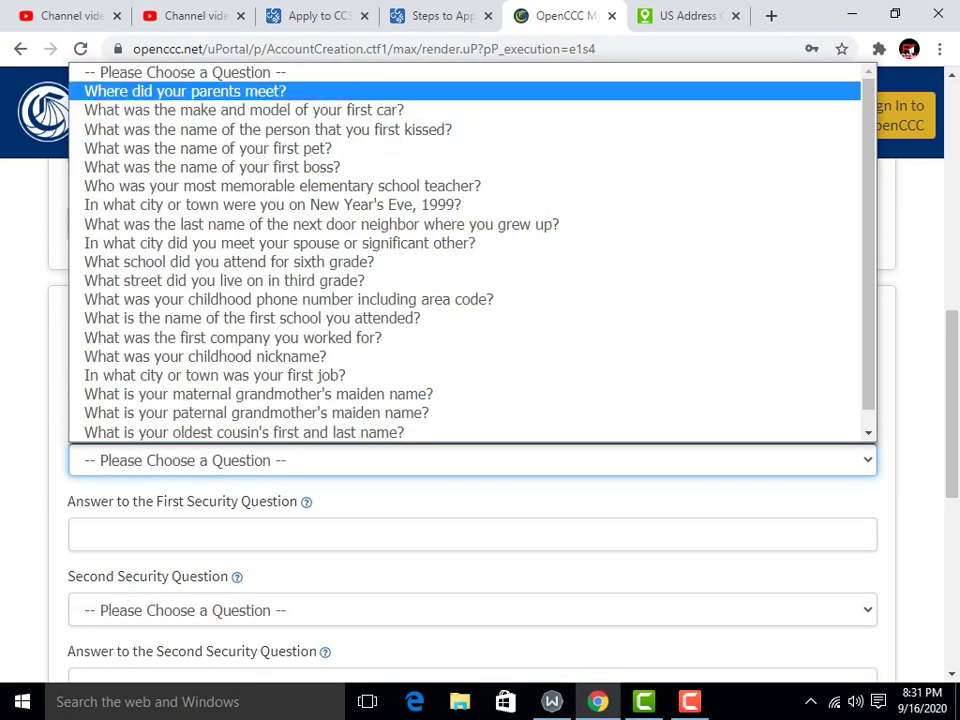
Step: Set the first security question to 'Where did your parents meet?' with the suggested answer
key("Escape")
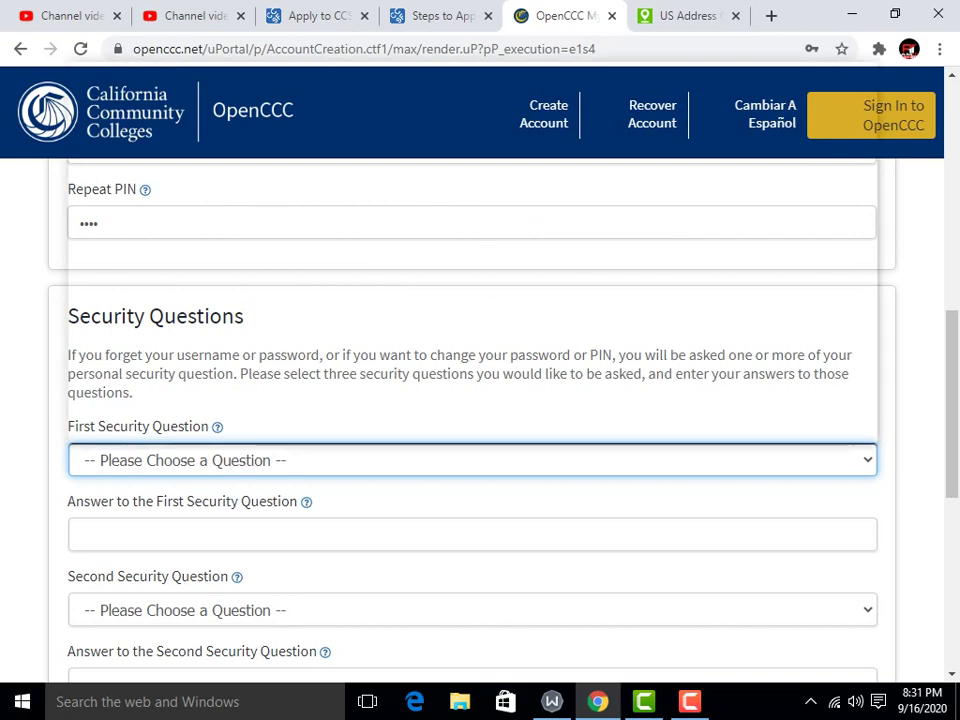
key("alt+Down")
key("Down")
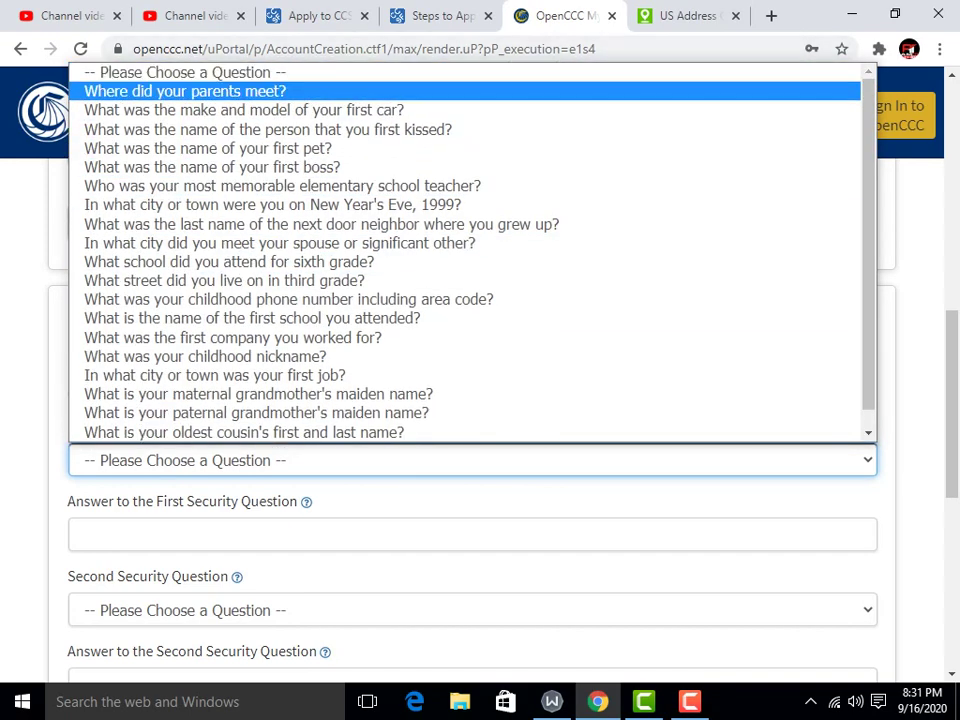
key("Return")
key("Tab")
key("Down")
key("Return")
Step: Set the second question to the youngest sibling's nickname and accept the suggested answer
key("Tab")
key("alt+Down")
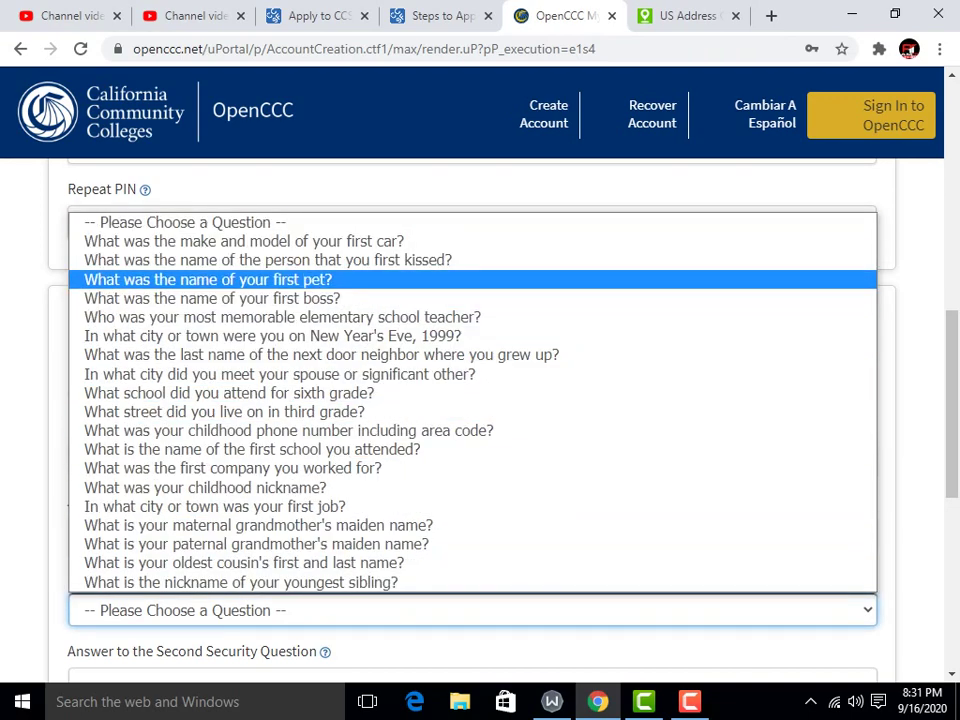
key("Down")
key("Down")
key("Down")
key("Down")
key("Down")
key("Down")
key("Down")
key("Down")
key("Down")
key("Down")
key("Down")
key("Down")
key("Down")
key("Down")
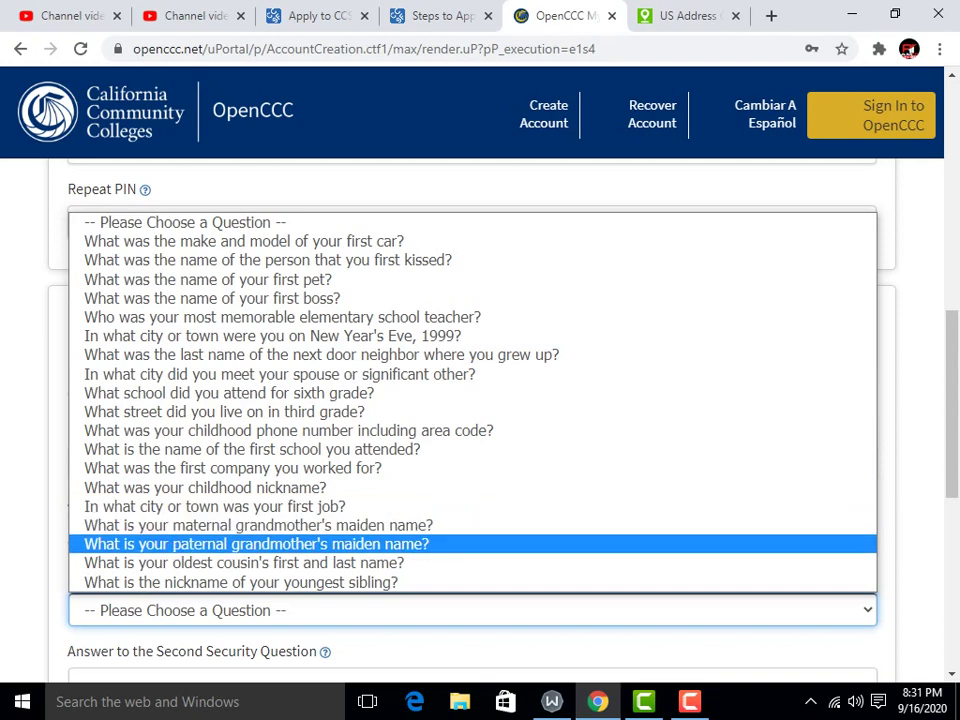
key("Down")
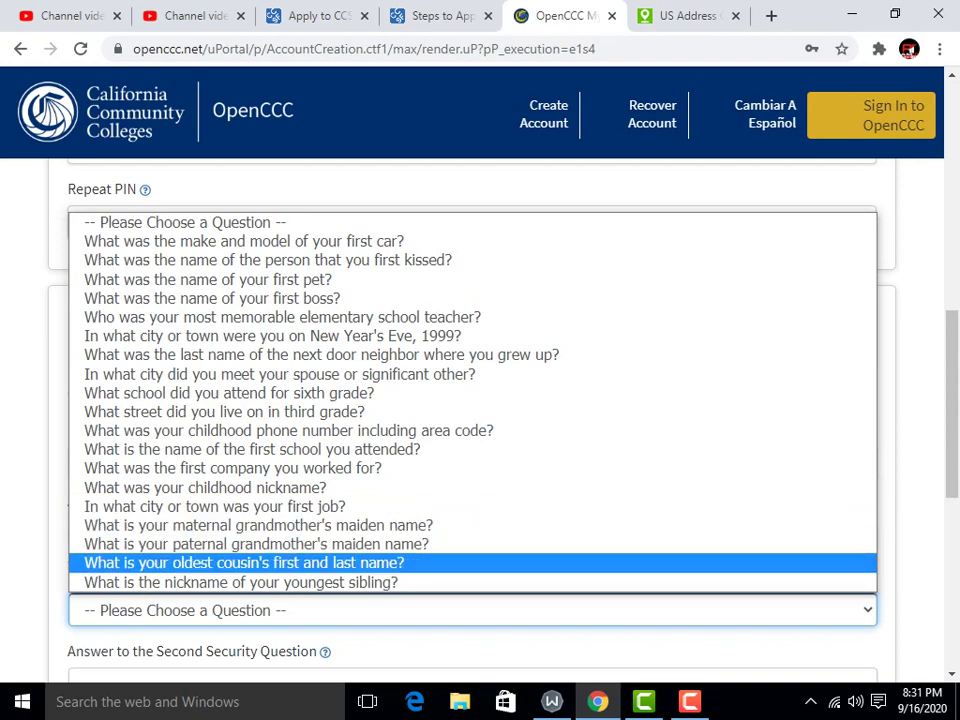
key("Down")
key("Return")
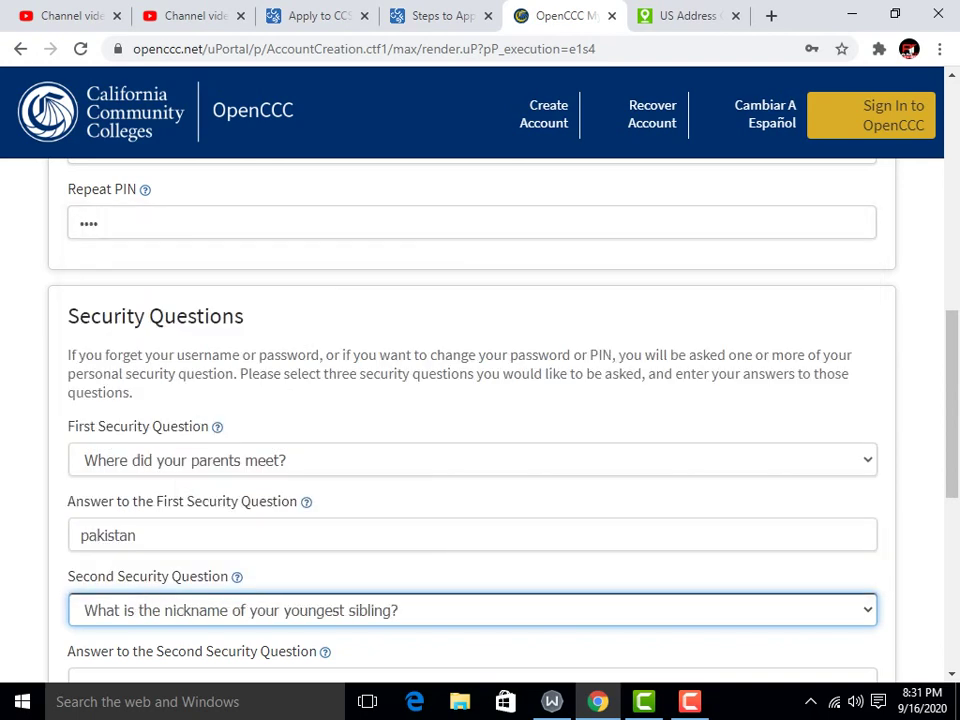
scroll(470, 400, "down", 2)
key("Tab")
key("Down")
key("Return")
Step: Set the third question to 'What was your childhood nickname?' with the suggested answer
key("Tab")
key("alt+Down")
key("End")
key("Up")
key("Up")
key("Up")
key("Up")
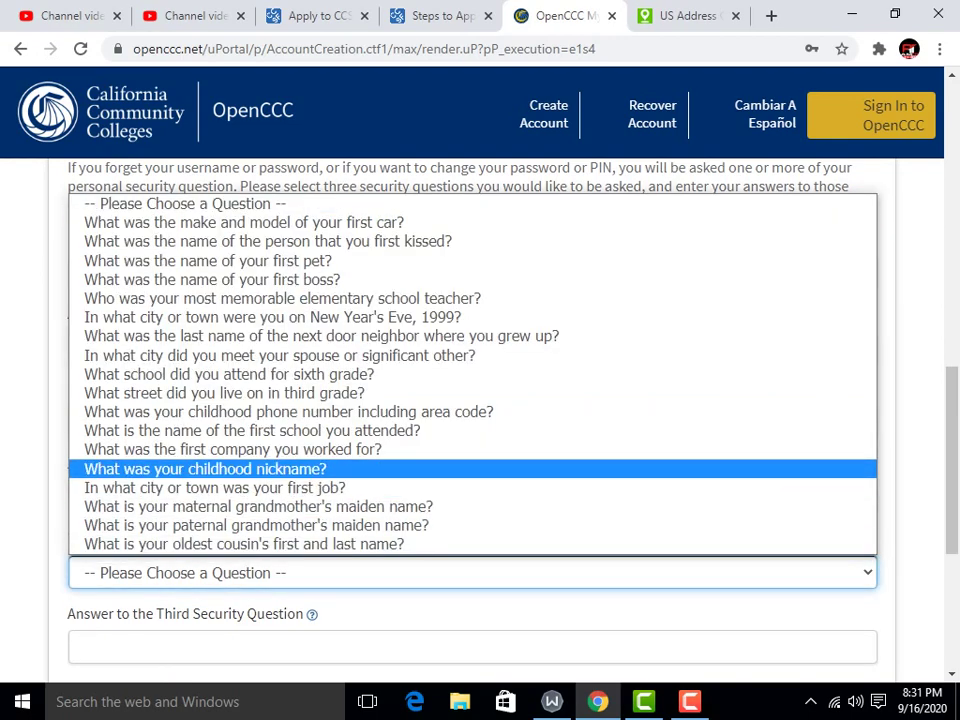
key("Return")
key("Tab")
key("Down")
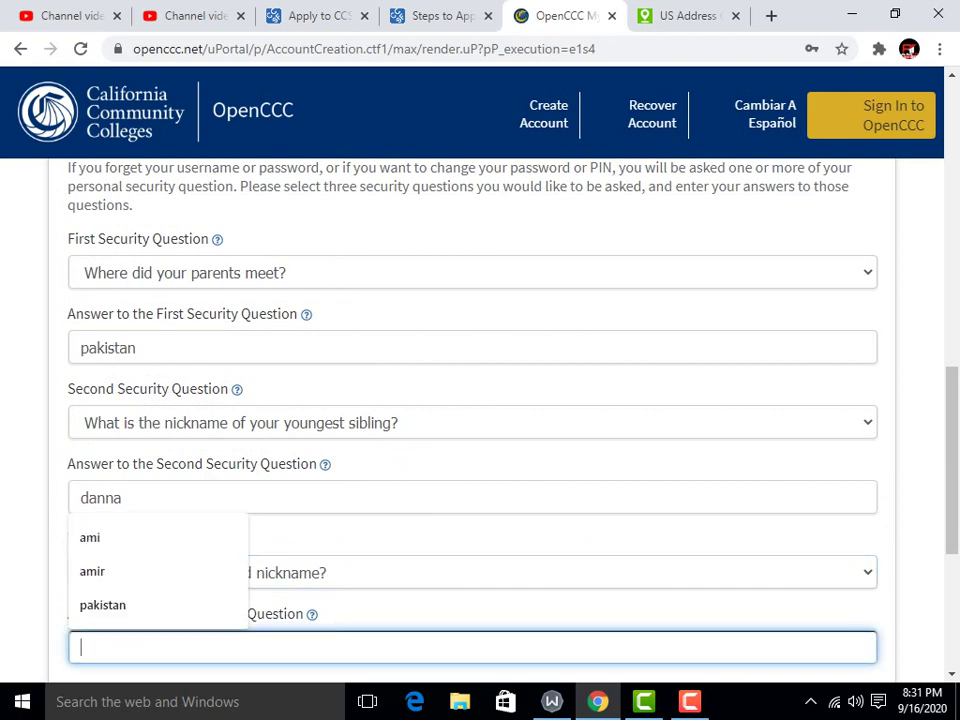
key("Down")
key("Down")
key("Up")
key("Return")
Step: Tick the reCAPTCHA 'I'm not a robot' checkbox
scroll(480, 400, "down", 2)
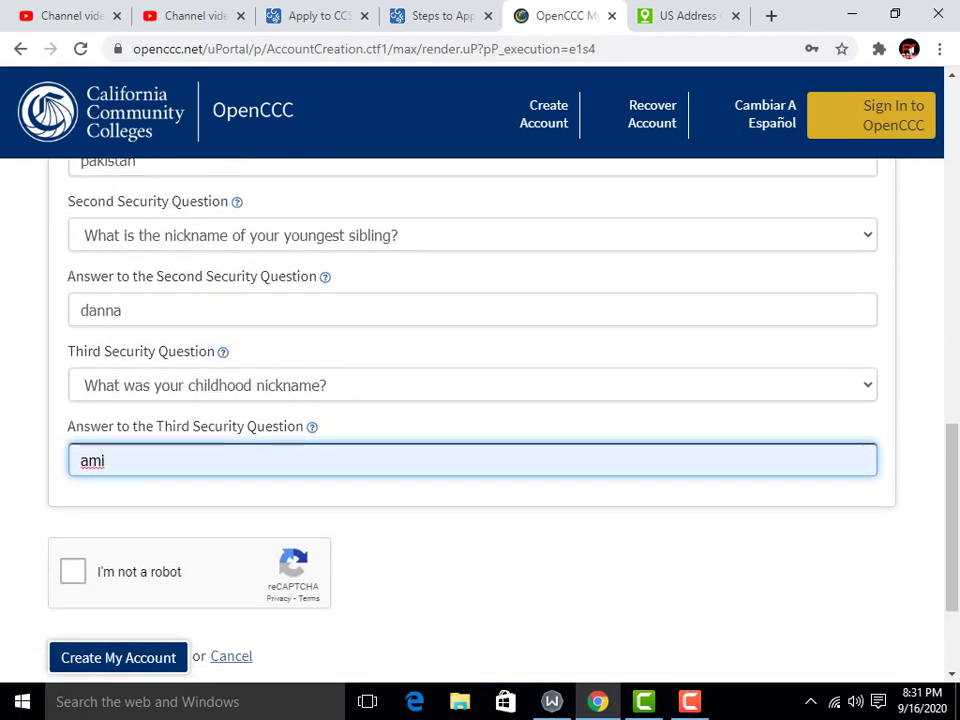
key("Tab")
key("space")
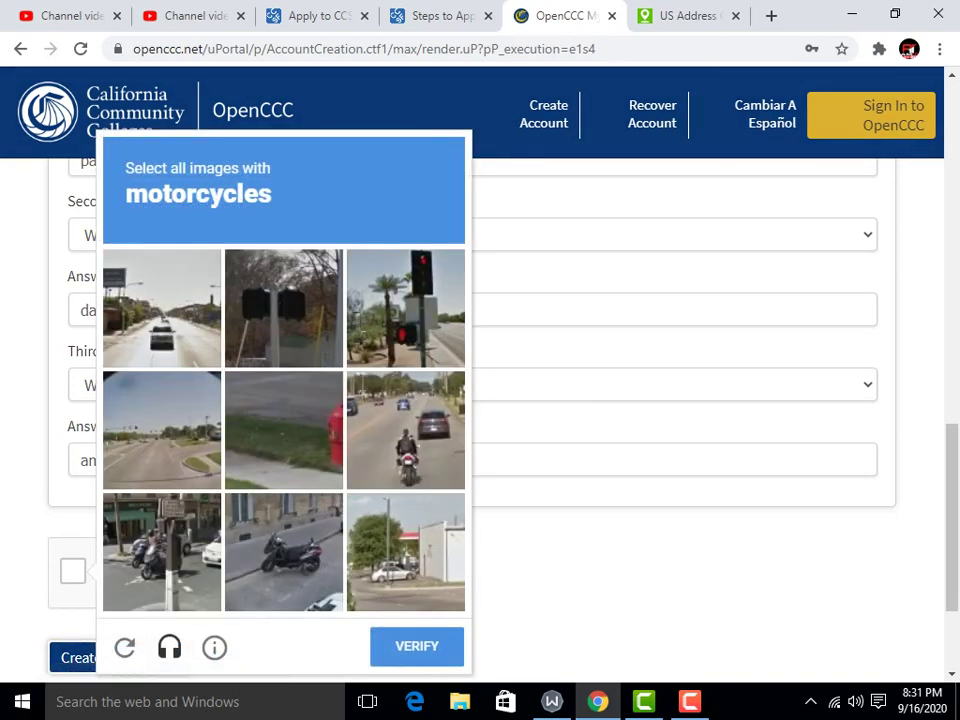
Step: Select the three motorcycle tiles, verify the reCAPTCHA, and click Create My Account
left_click(162, 552)
left_click(284, 552)
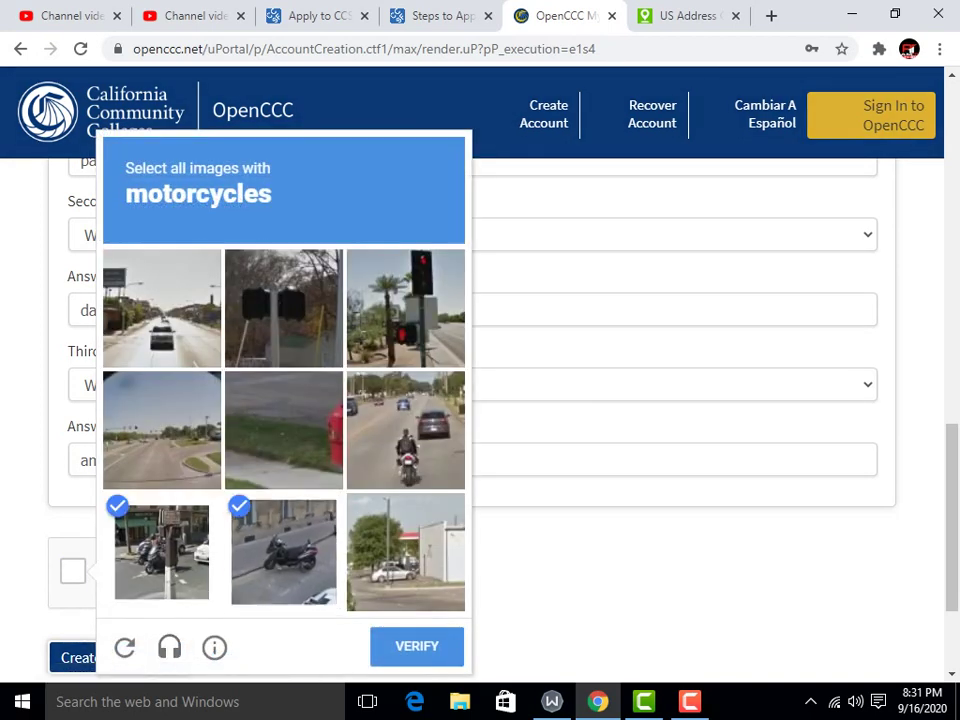
left_click(406, 430)
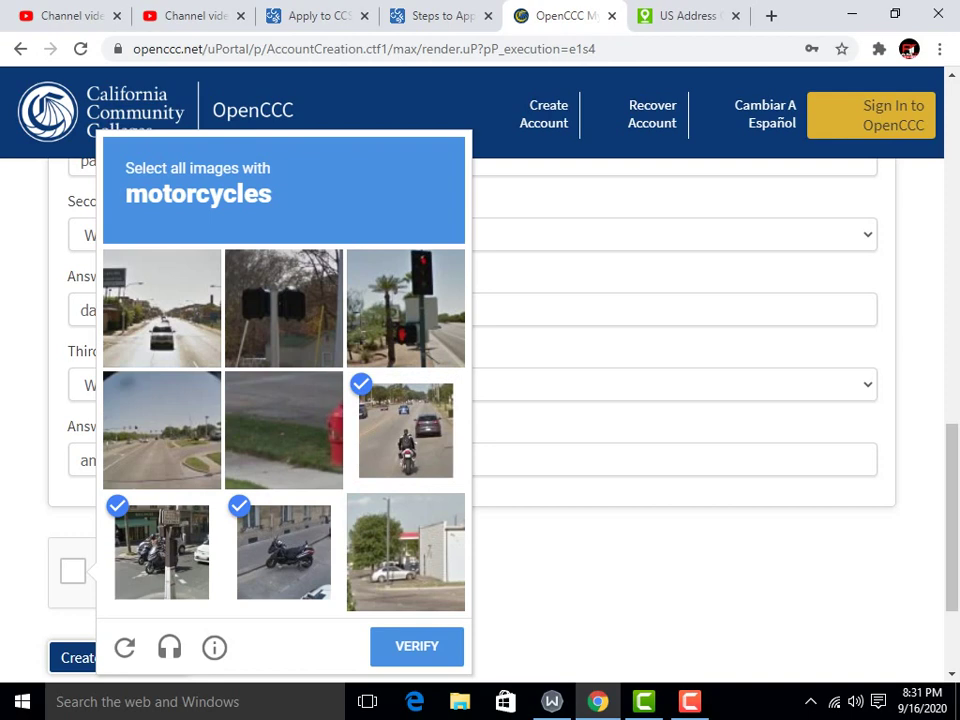
left_click(417, 646)
left_click(118, 657)
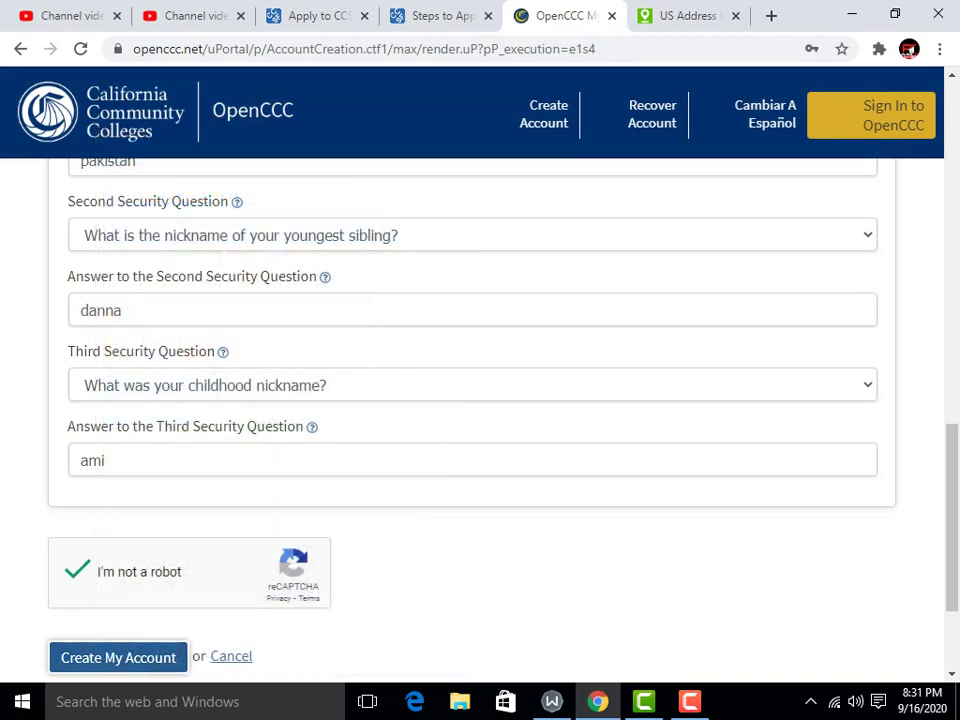
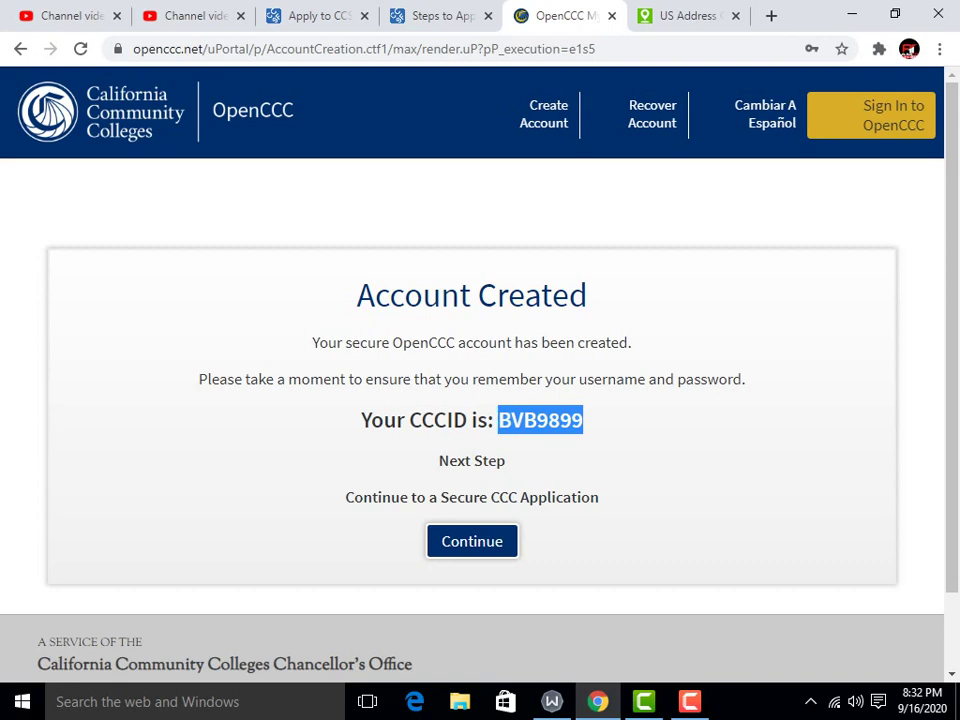
Step: Copy the new CCCID and change the address to opencccapply.net to reach the OpenCCC sign-in page
right_click(527, 426)
left_click(568, 437)
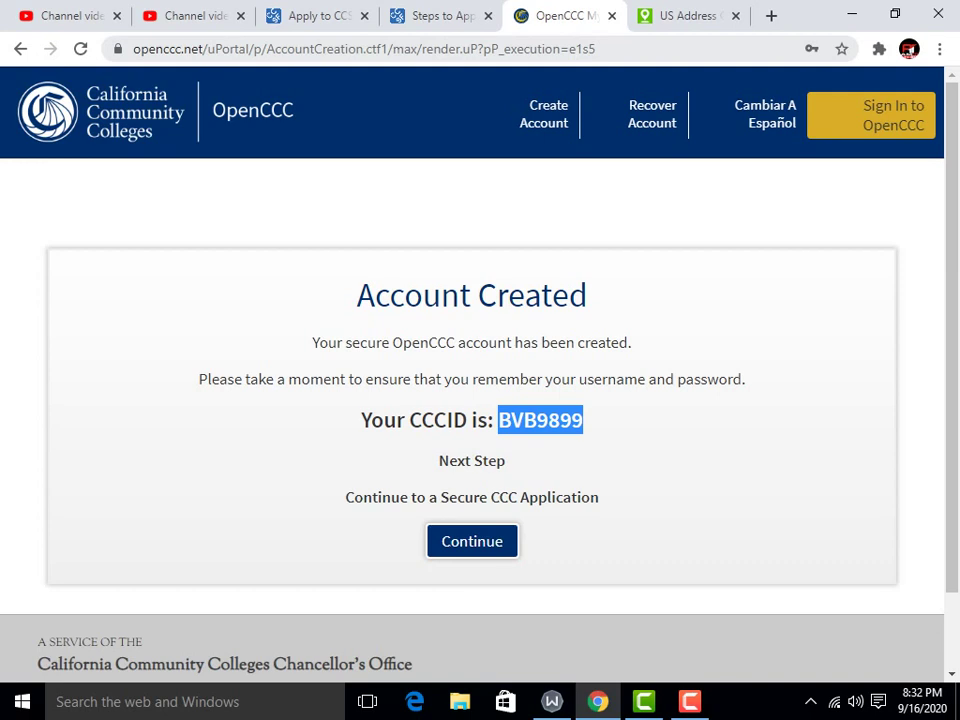
key("ctrl+l")
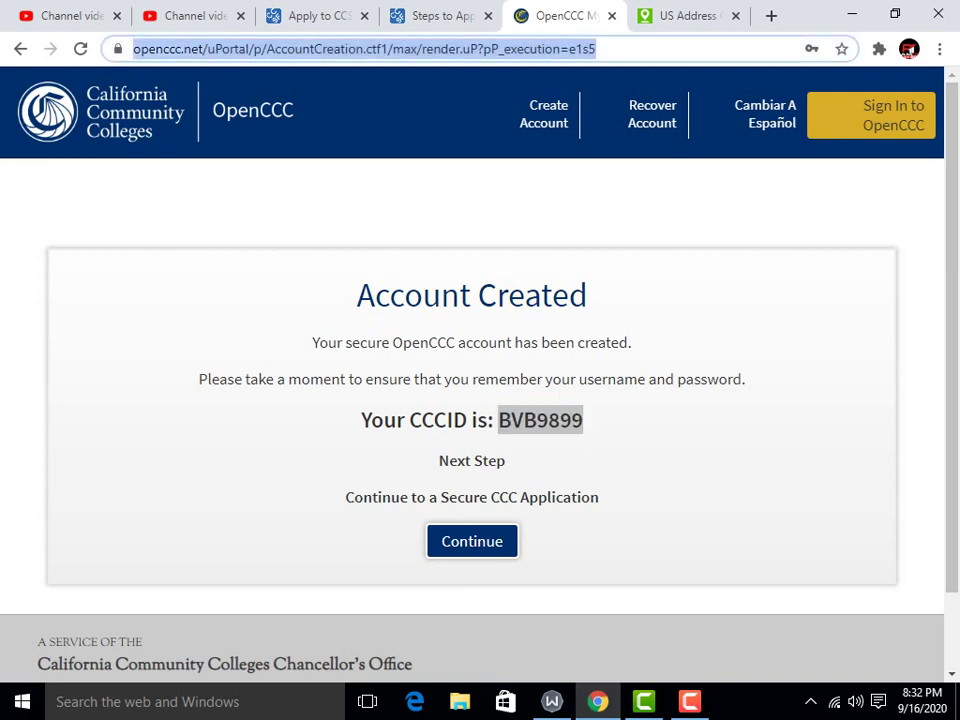
left_click(250, 48)
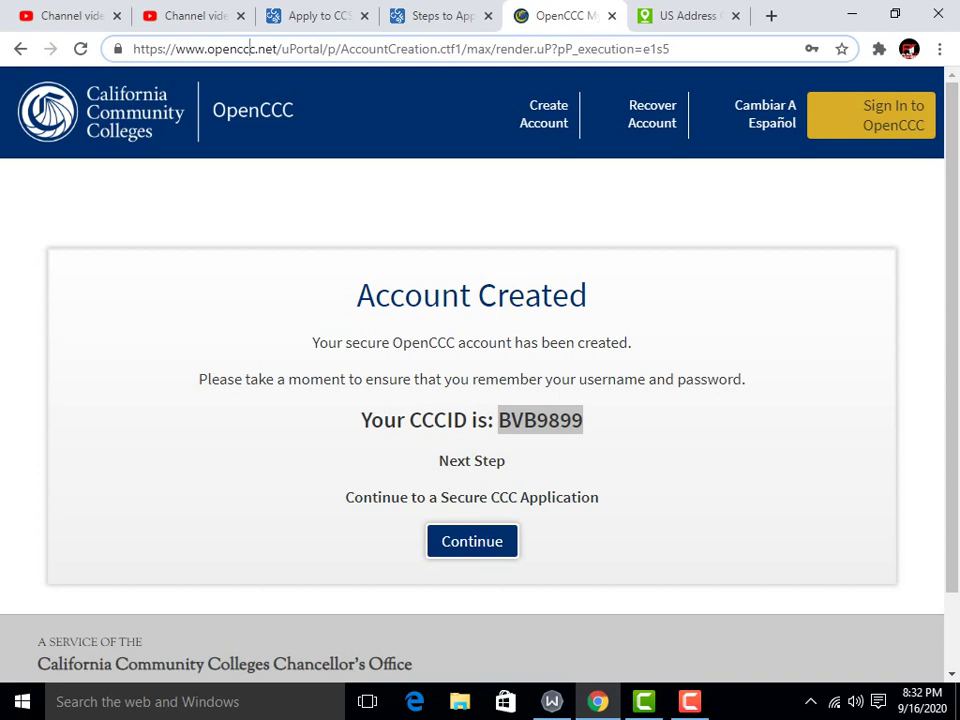
type("appl")
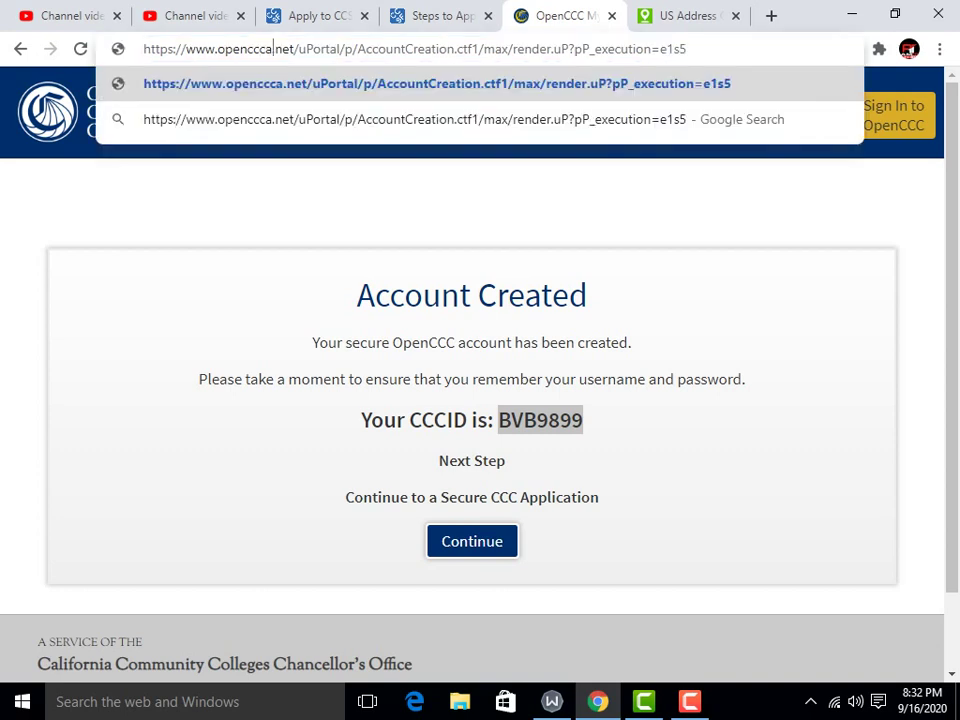
type("y")
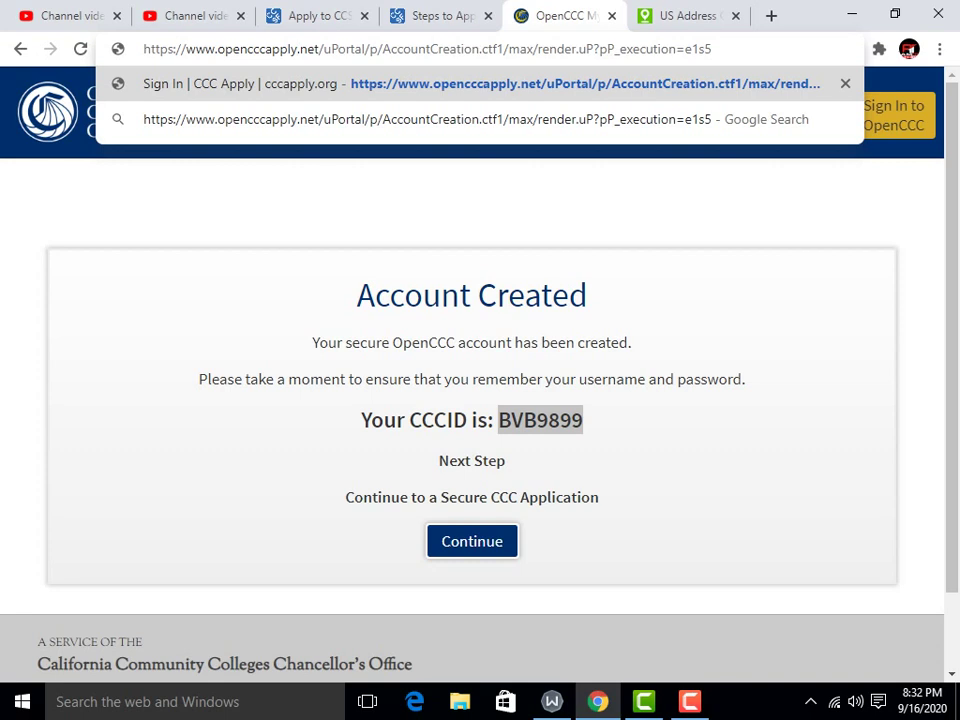
key("Return")
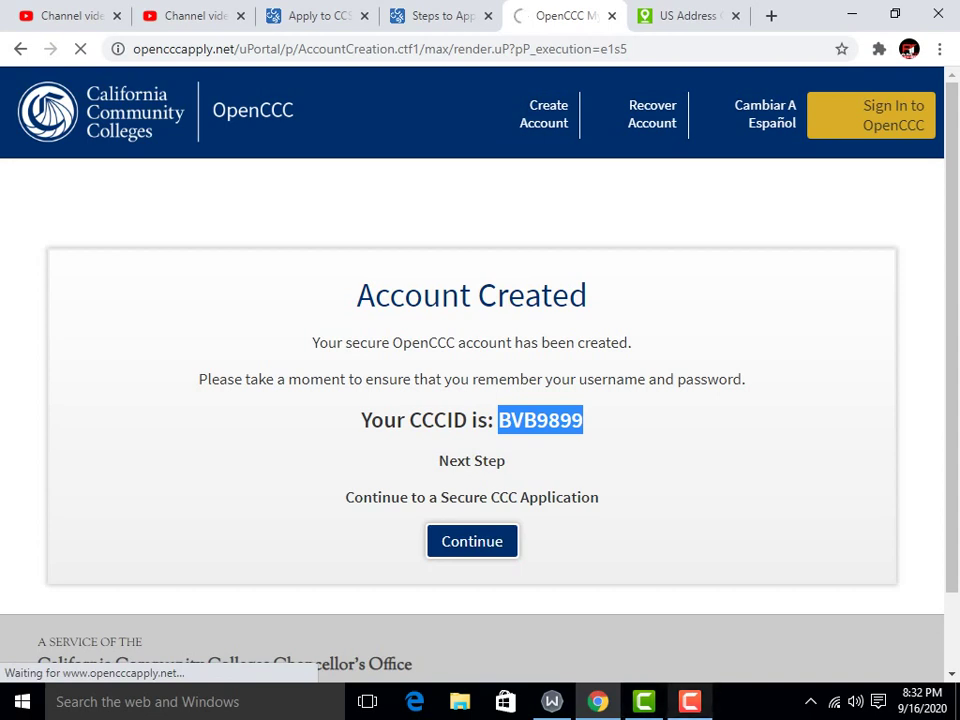
key("alt+Tab")
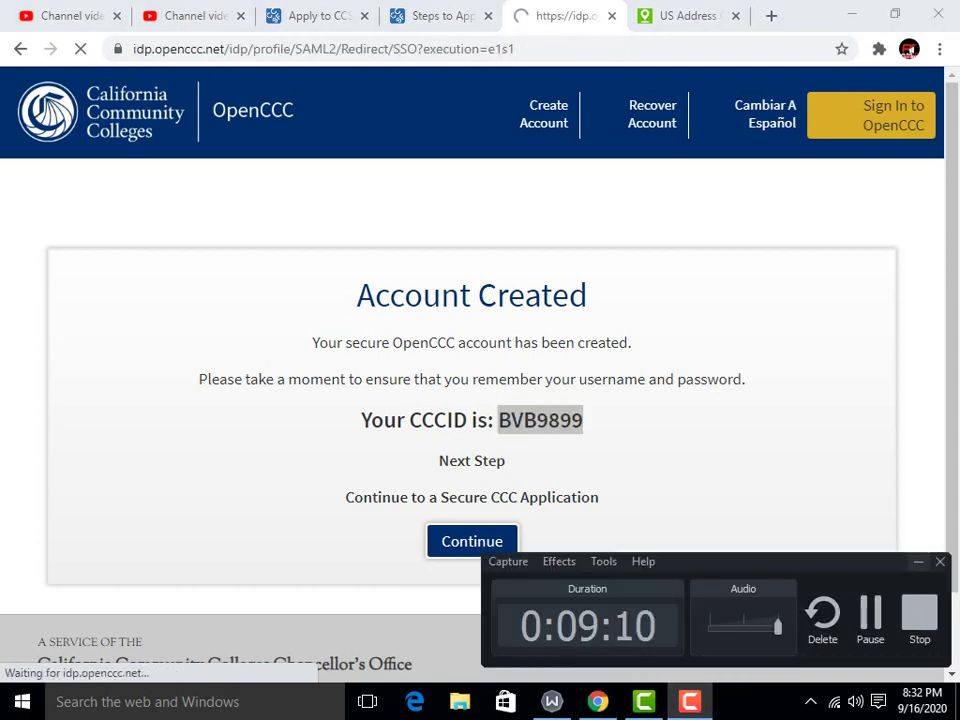
key("alt+Tab")
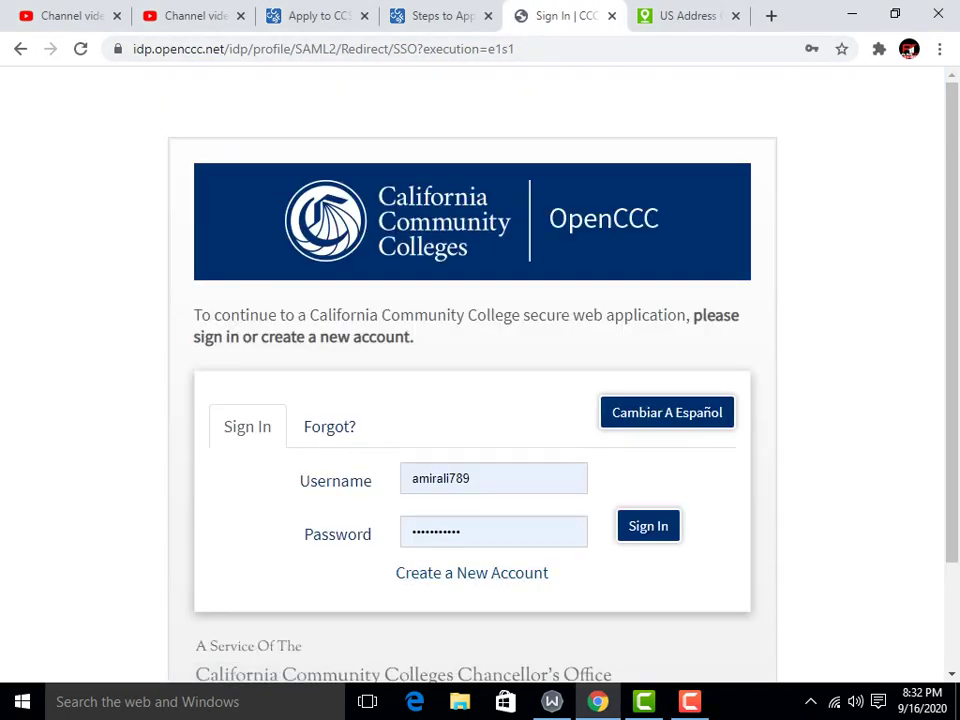
Step: Correct the username's last character to 6, re-enter the account password, and sign in
left_click(471, 478)
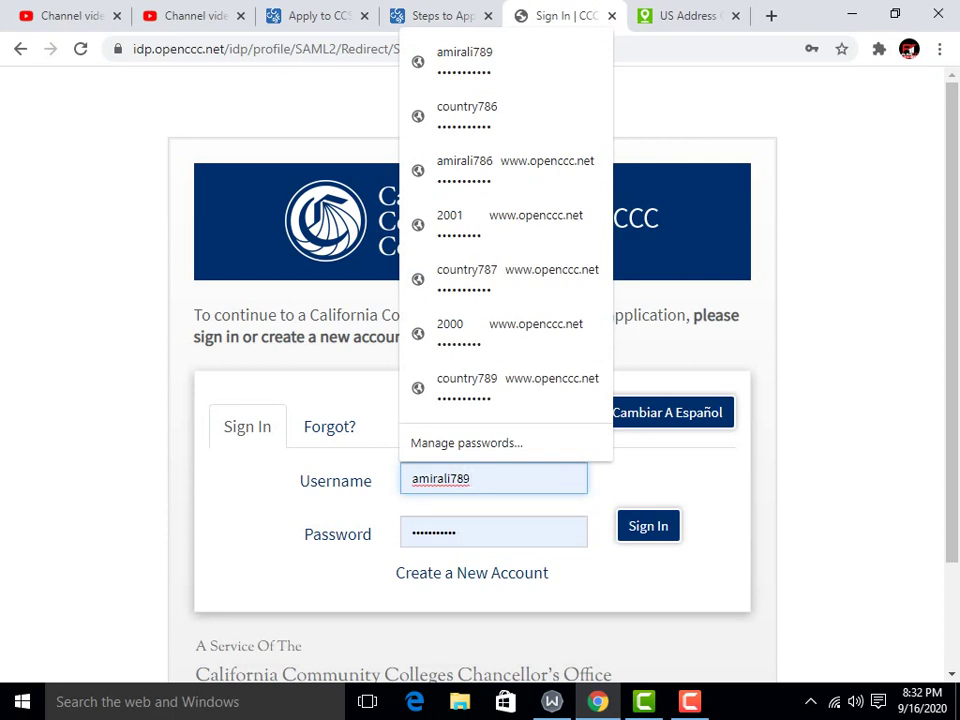
key("BackSpace")
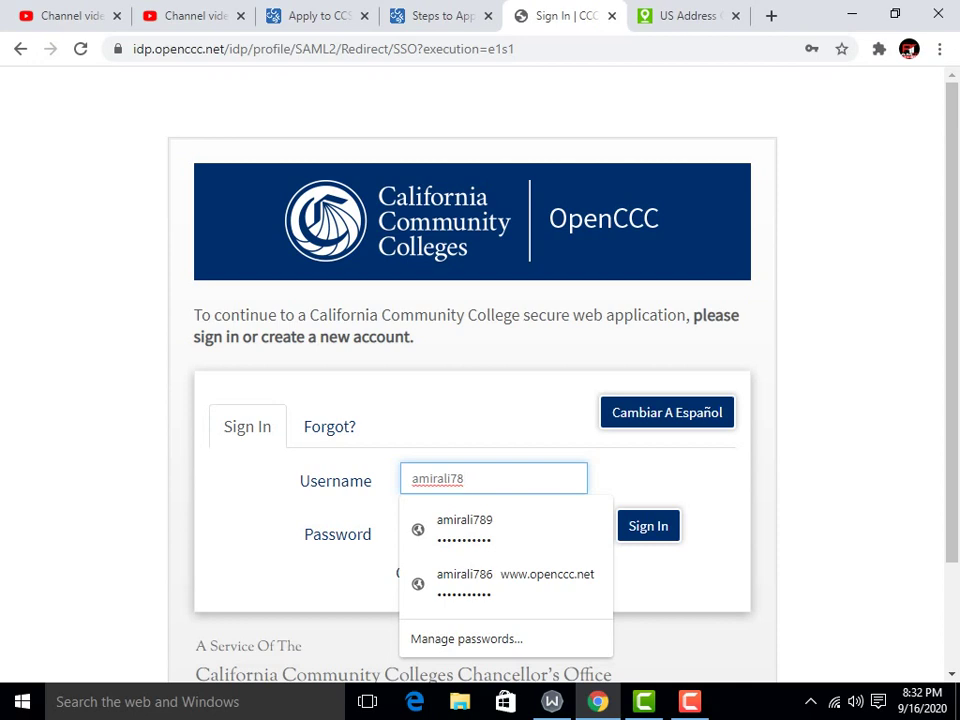
type("6")
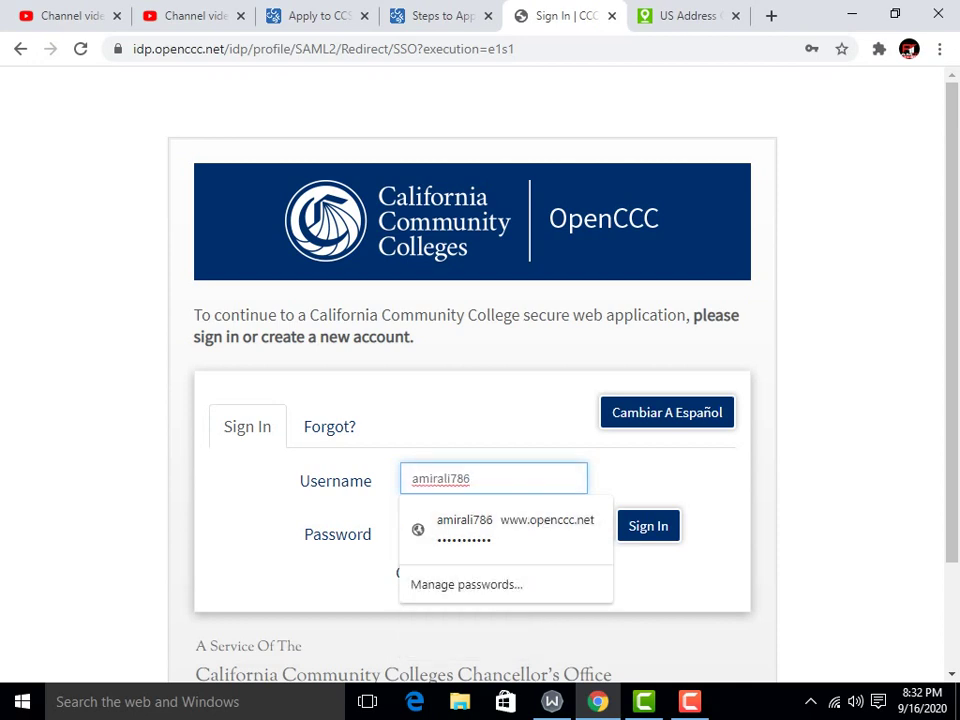
key("Down")
key("Return")
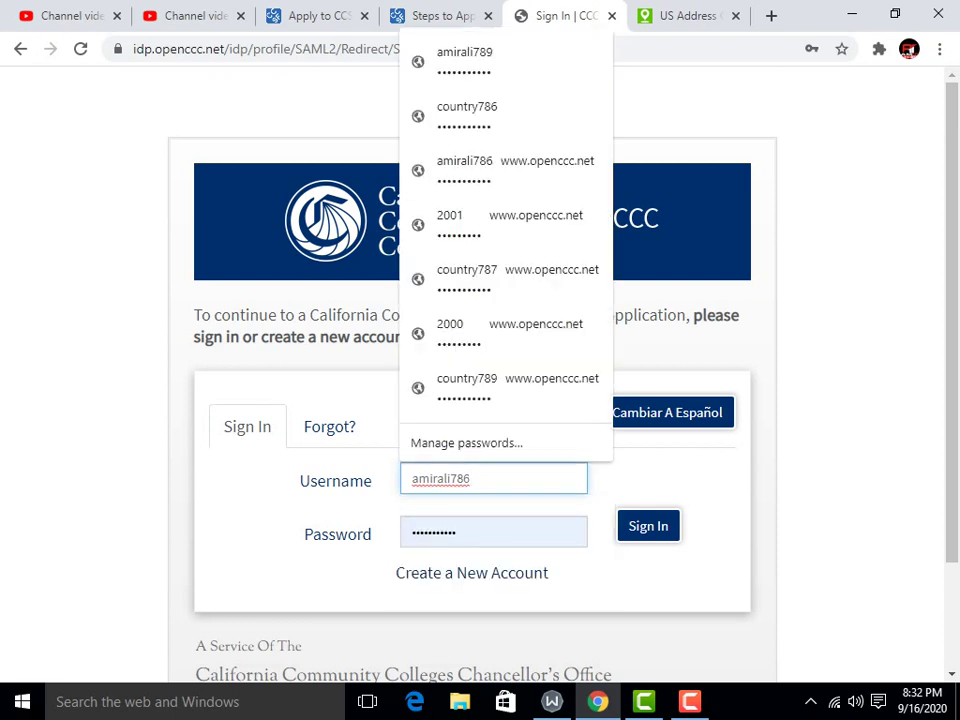
left_click(457, 532)
key("BackSpace")
key("BackSpace")
key("BackSpace")
key("BackSpace")
key("BackSpace")
key("BackSpace")
key("BackSpace")
key("BackSpace")
key("BackSpace")
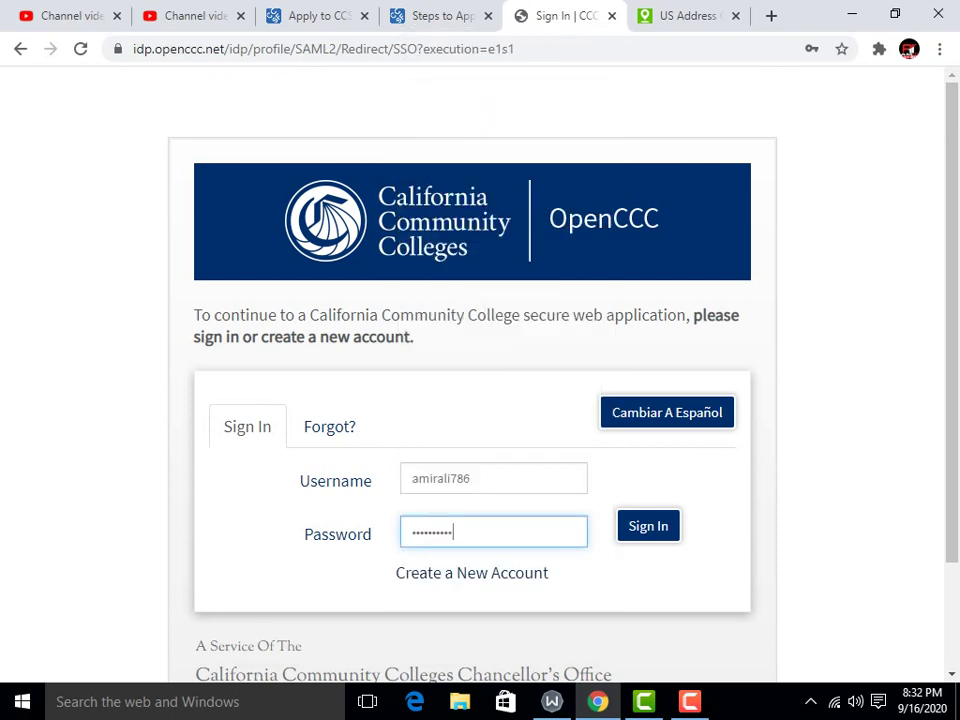
type("••••••••")
key("Tab")
key("Return")
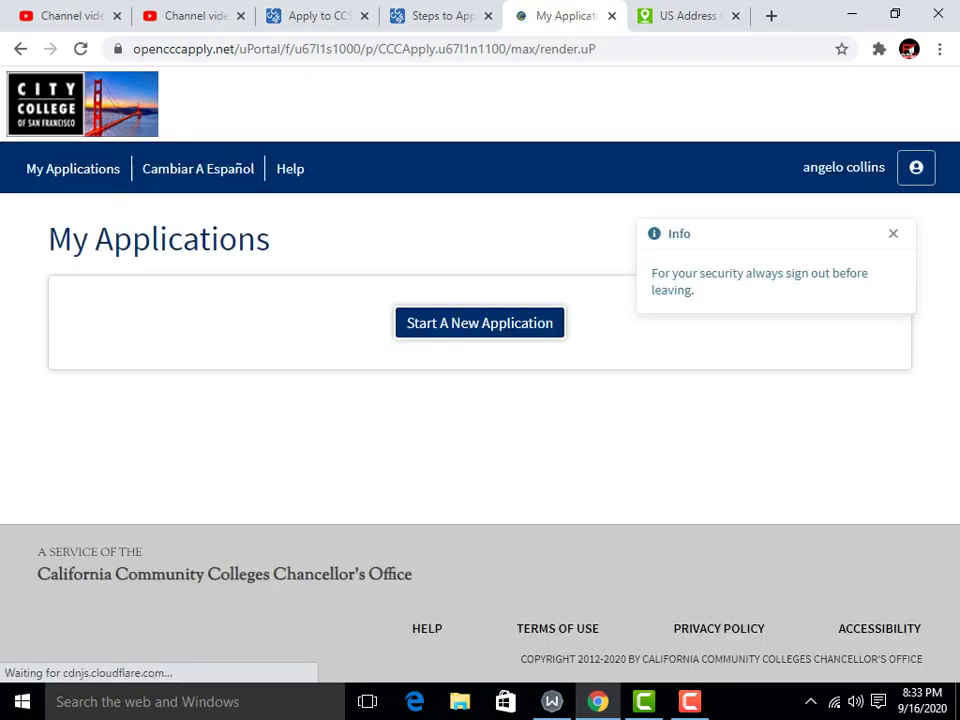
Step: Start a new application for Spring 2021 with a 4-year college student goal and General Studies major
key("Return")
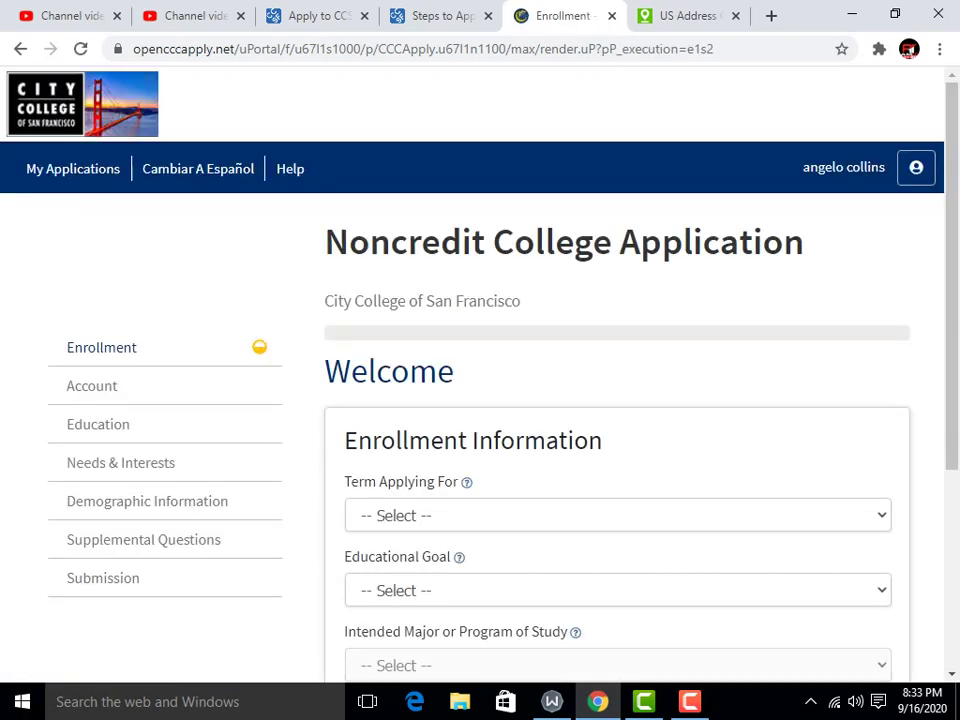
key("alt+Down")
key("Down")
key("Down")
key("Return")
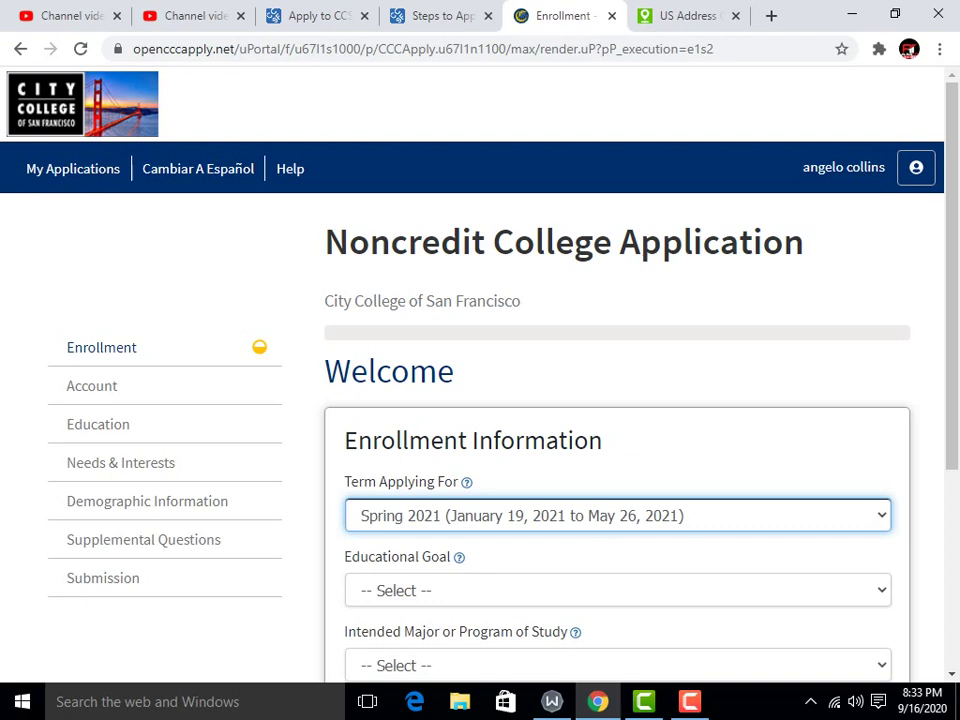
key("Tab")
key("alt+Down")
key("Down")
key("Down")
key("Down")
key("Down")
key("Down")
key("Down")
key("Down")
key("Down")
key("Down")
key("Down")
key("Down")
key("Down")
key("Down")
key("Return")
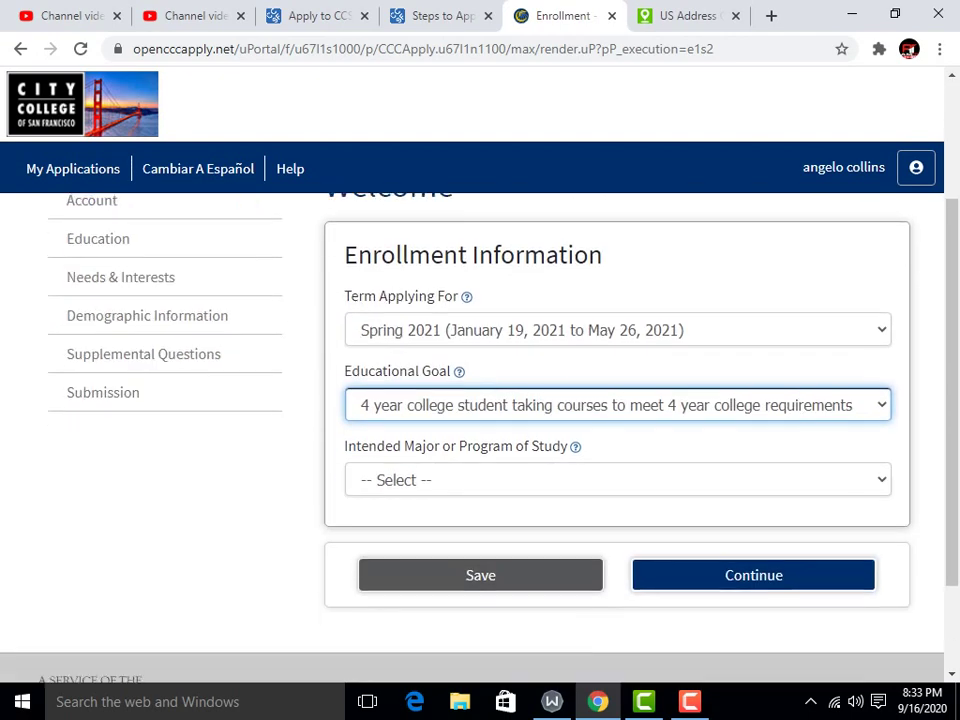
key("Tab")
key("alt+Down")
key("Down")
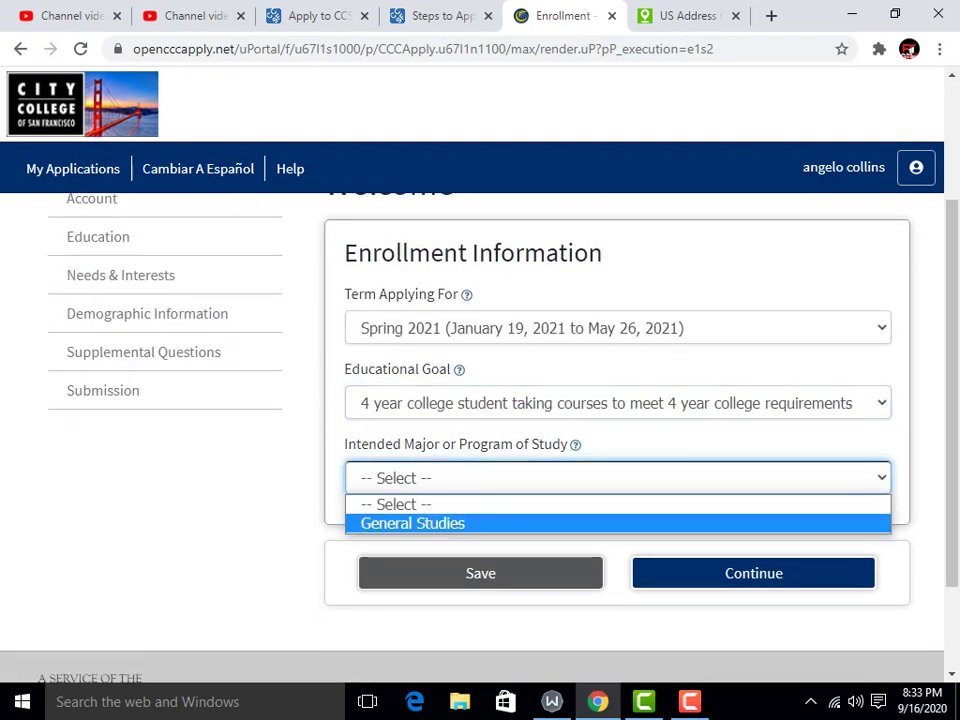
key("Return")
key("Tab")
key("Tab")
key("Return")
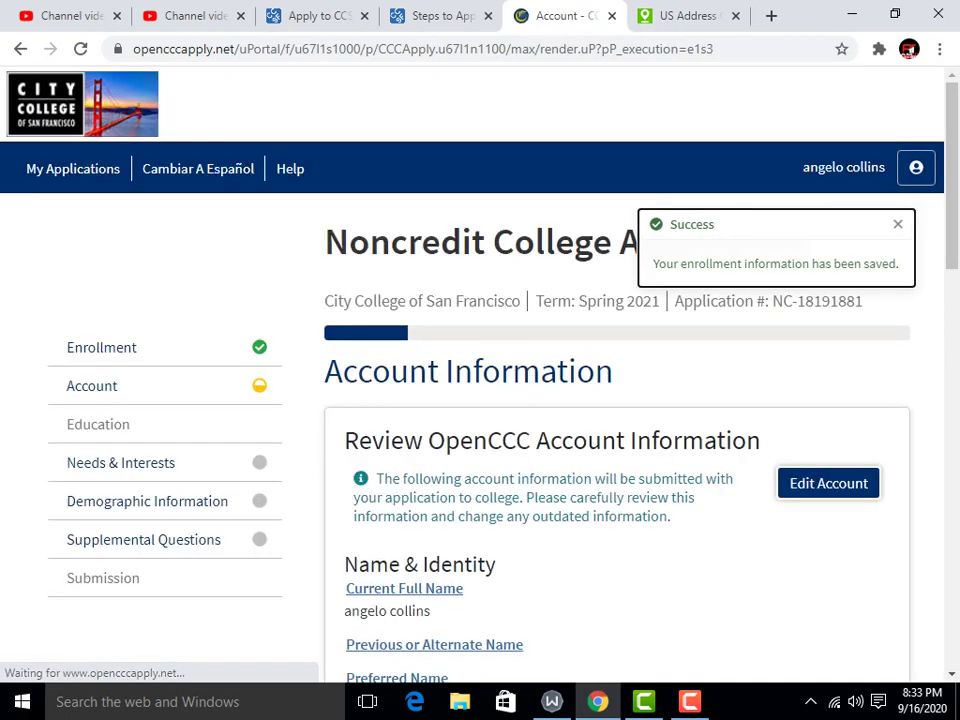
Step: Mark the mailing address as the same as the permanent address and save the account info
scroll(617, 430, "down", 8)
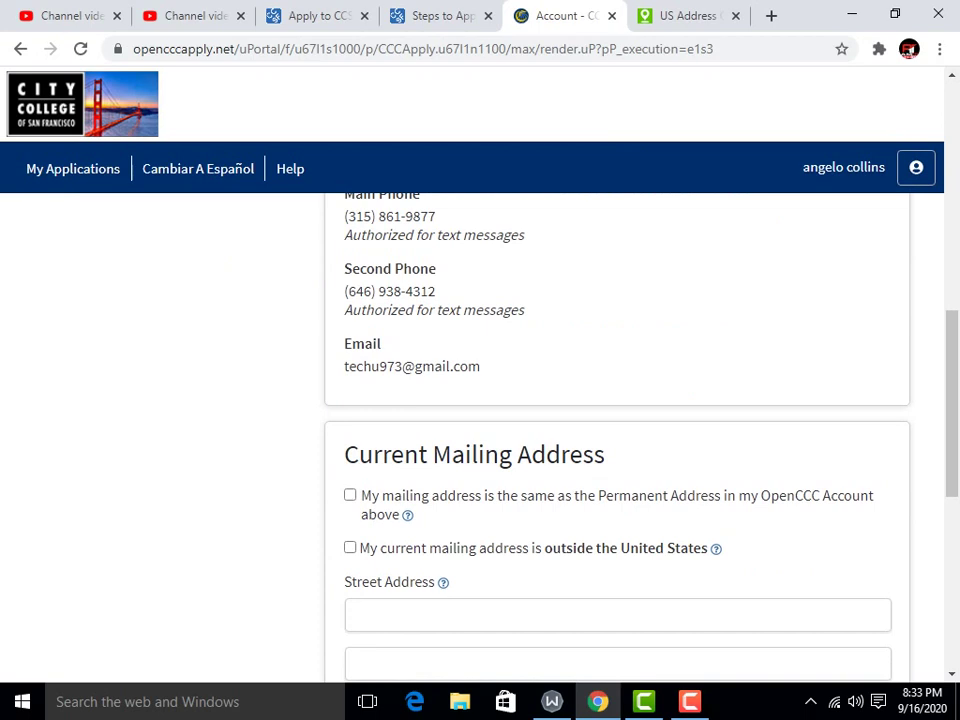
left_click(350, 495)
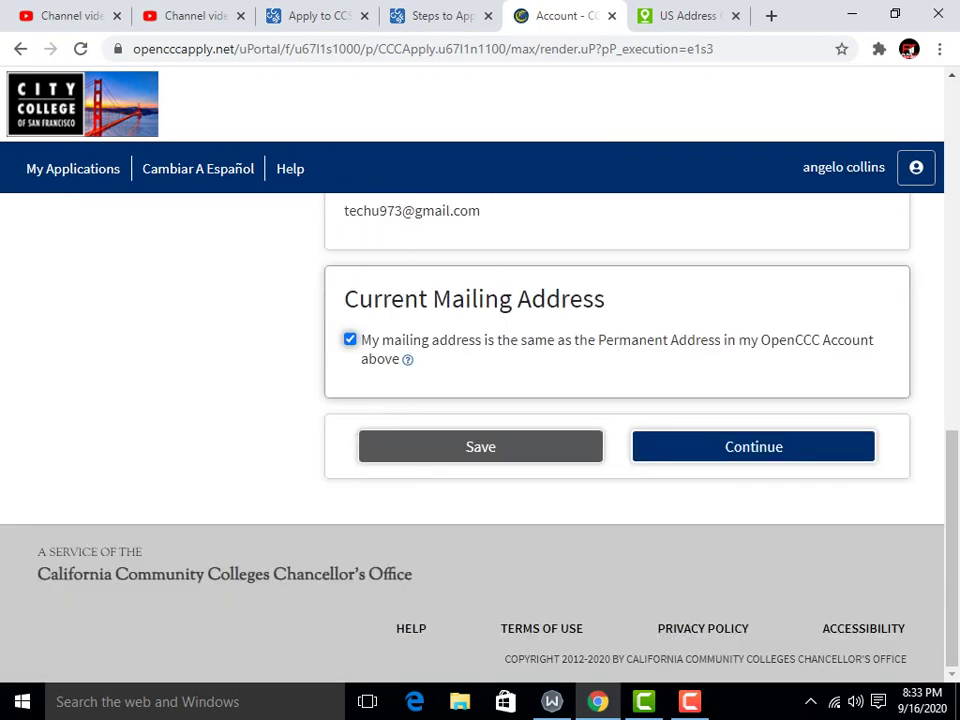
left_click(753, 446)
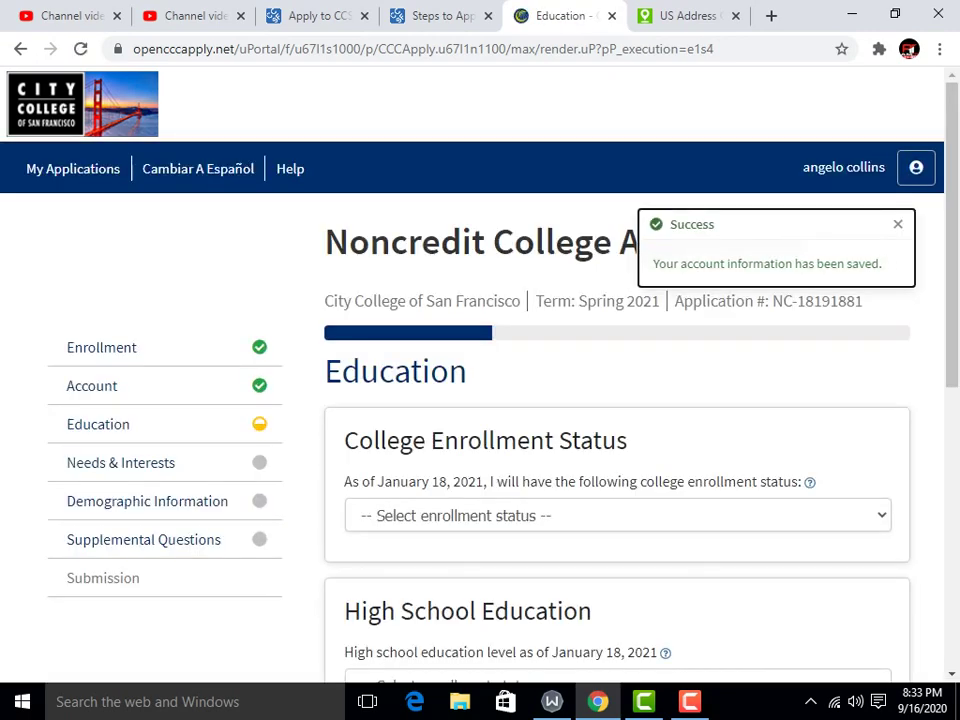
Step: Set the college enrollment status to first-time student in college
left_click(617, 515)
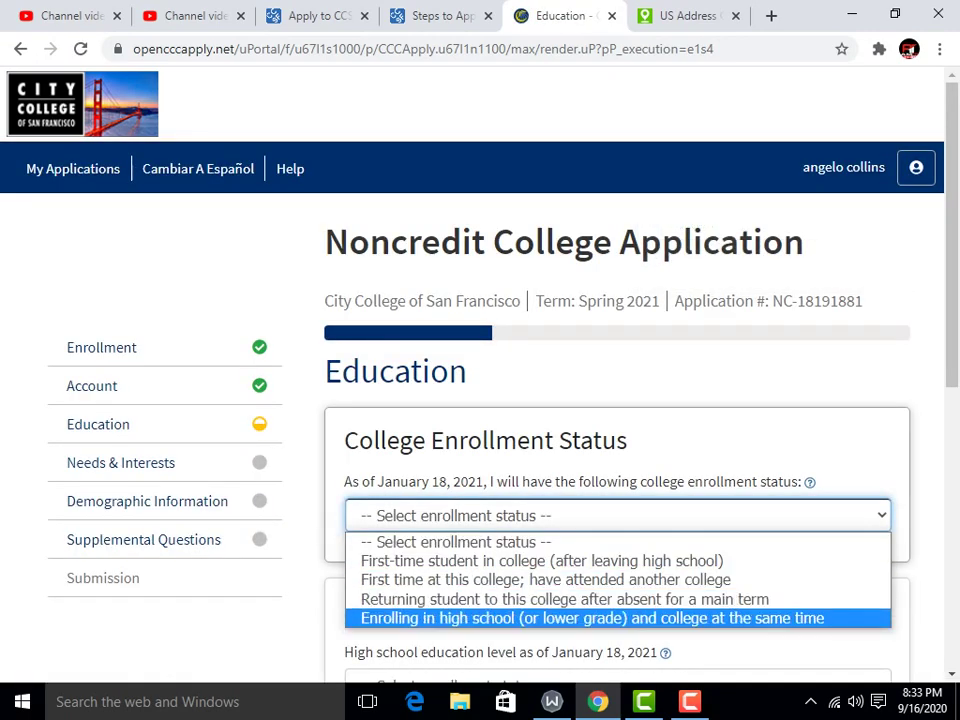
key("Up")
key("Up")
key("Up")
key("Down")
key("Down")
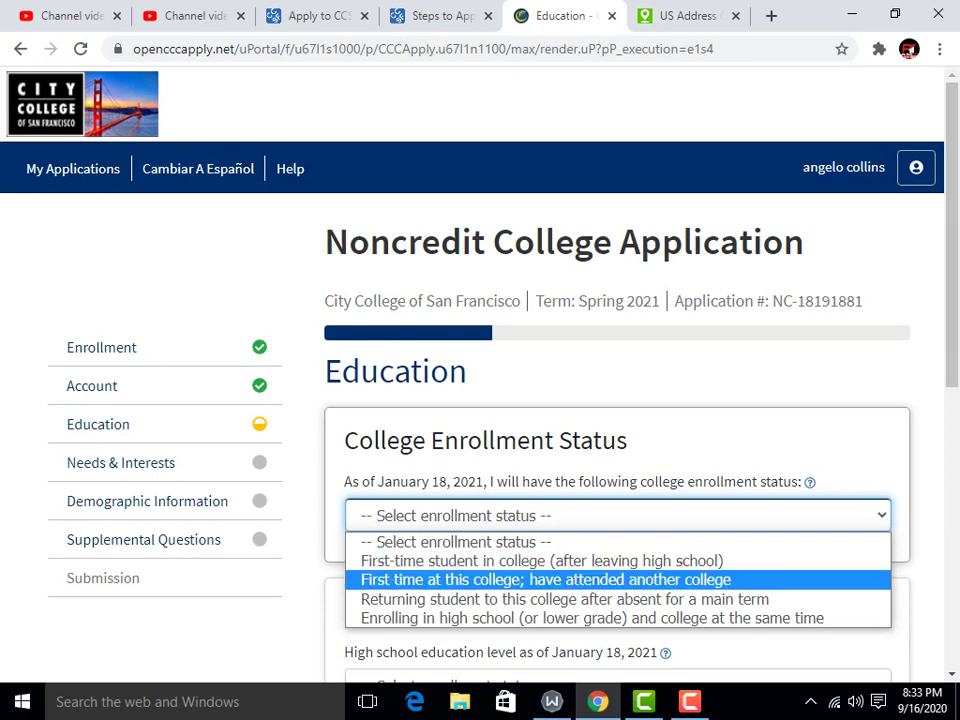
key("Down")
key("Up")
key("Up")
key("Up")
key("Return")
scroll(480, 400, "down", 3)
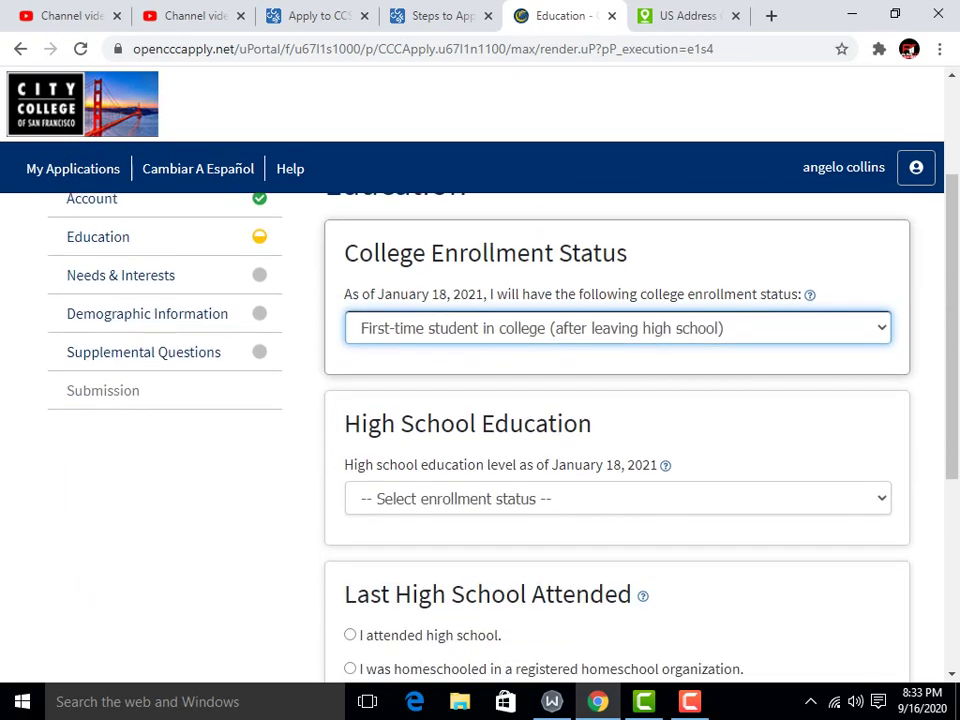
Step: Set the high school education level to not a graduate and indicate a high school was attended
key("Tab")
key("alt+Down")
key("Down")
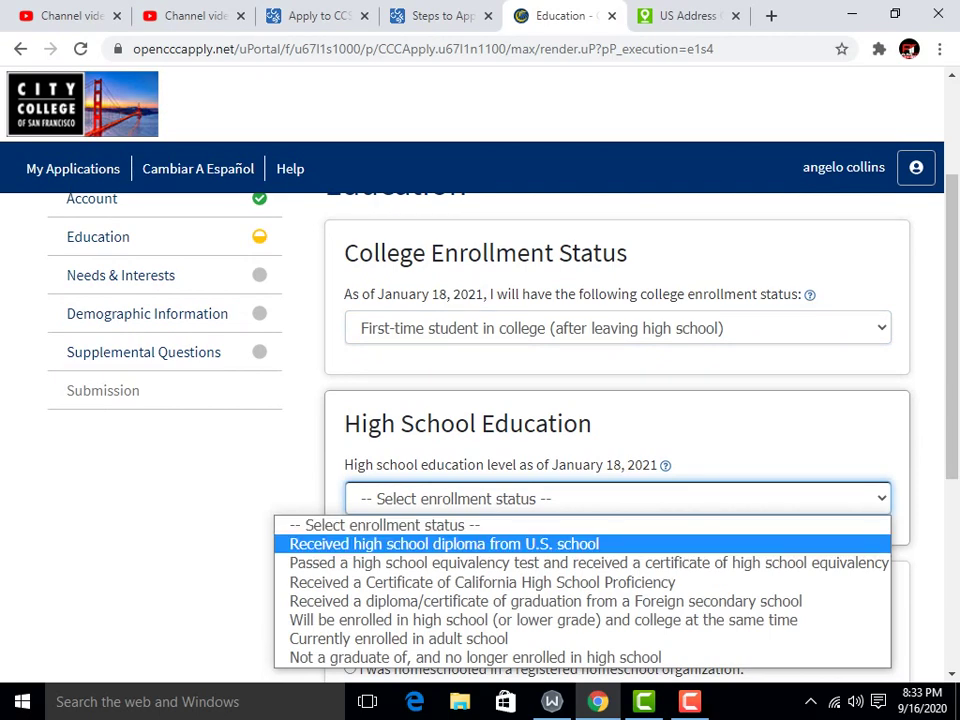
key("Return")
scroll(480, 400, "down", 2)
key("alt+Down")
key("Down")
key("Down")
key("Down")
key("Down")
key("Down")
key("Down")
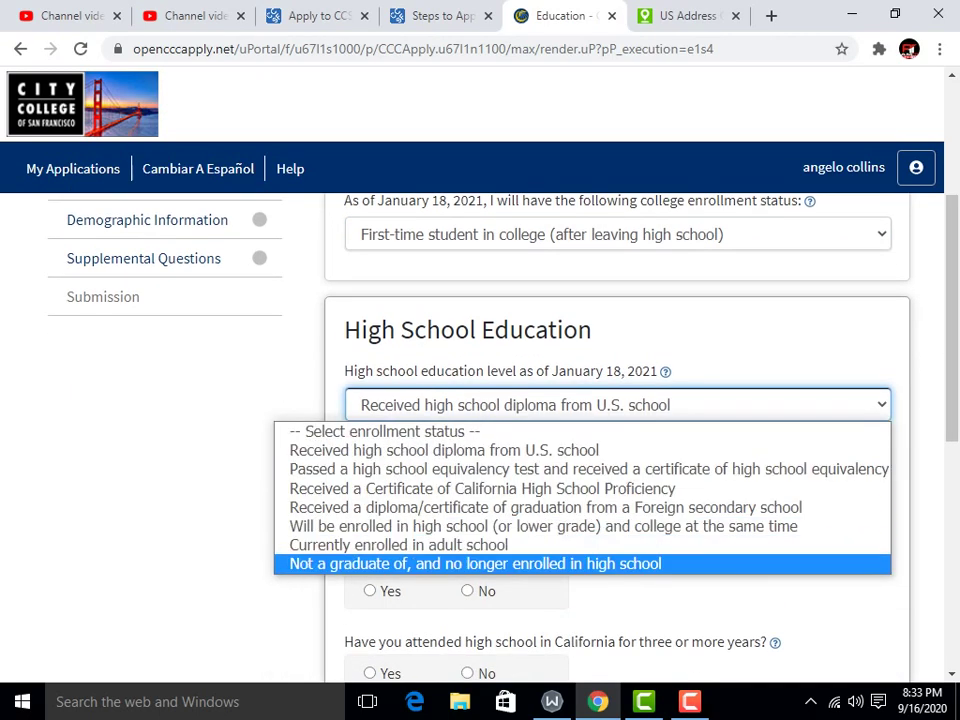
key("Escape")
scroll(480, 400, "down", 2)
key("alt+Down")
key("Down")
key("Down")
key("Down")
key("Down")
key("Down")
key("Down")
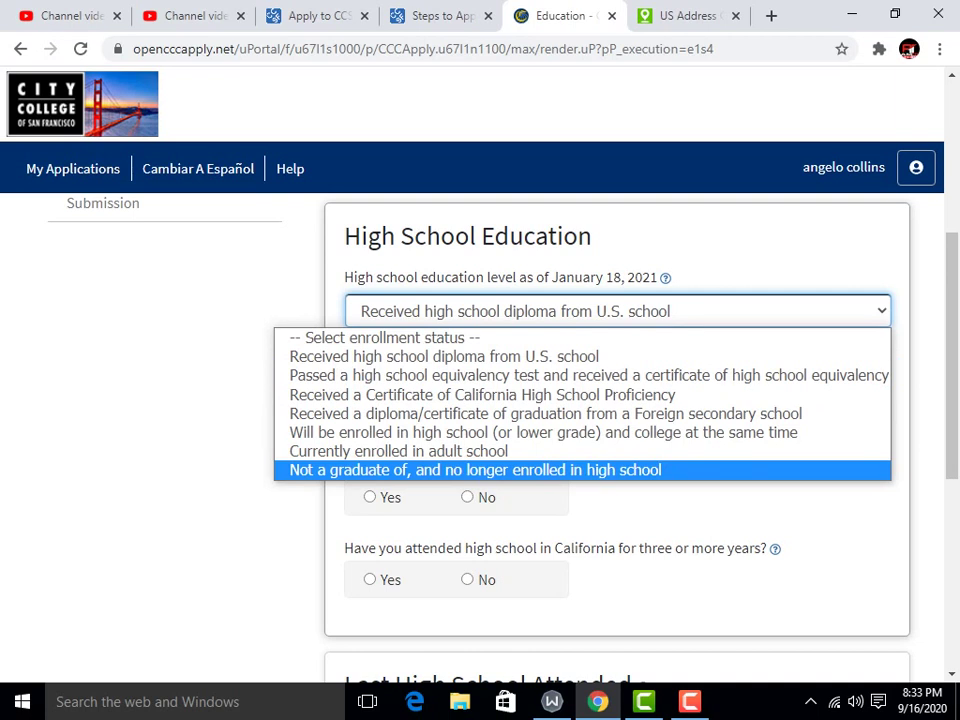
key("Return")
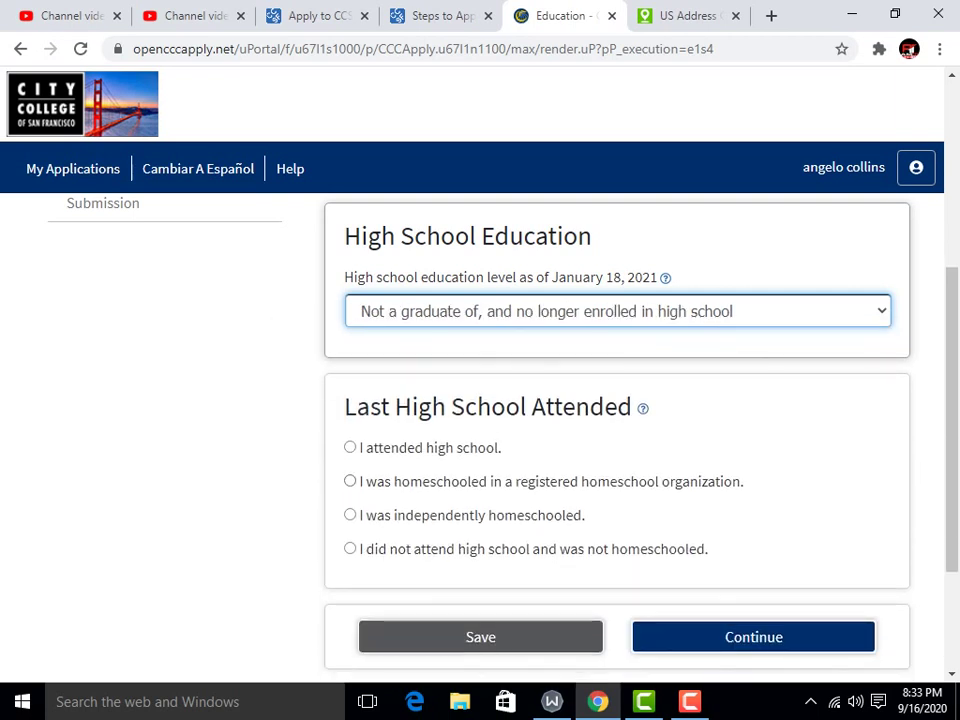
key("Tab")
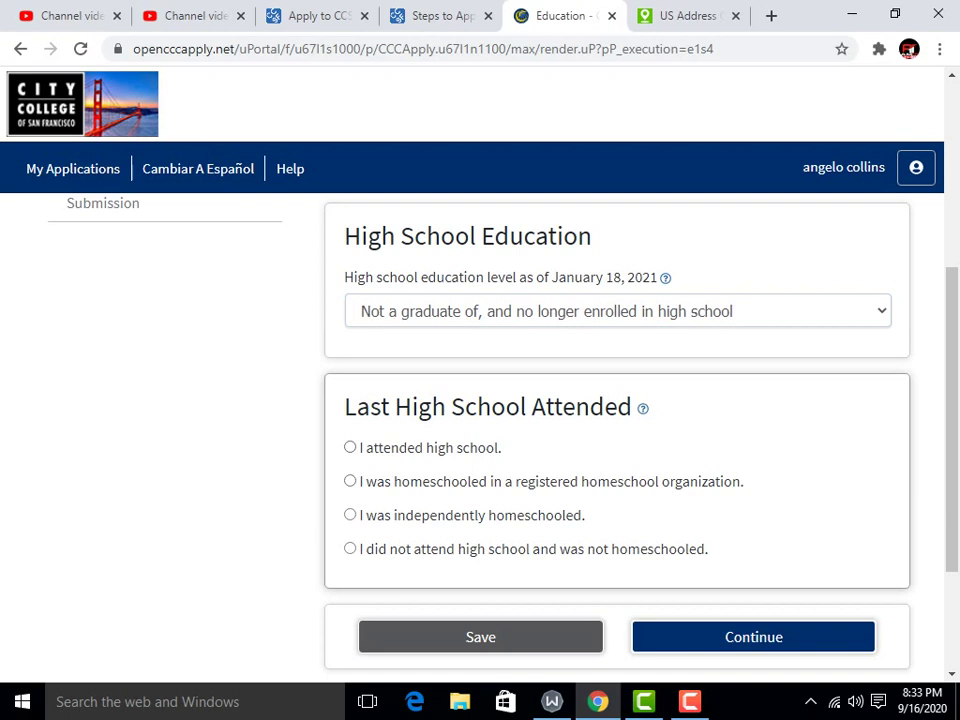
key("space")
Step: Set the last high school's country to United States and state to California
scroll(480, 400, "down", 2)
key("Tab")
key("space")
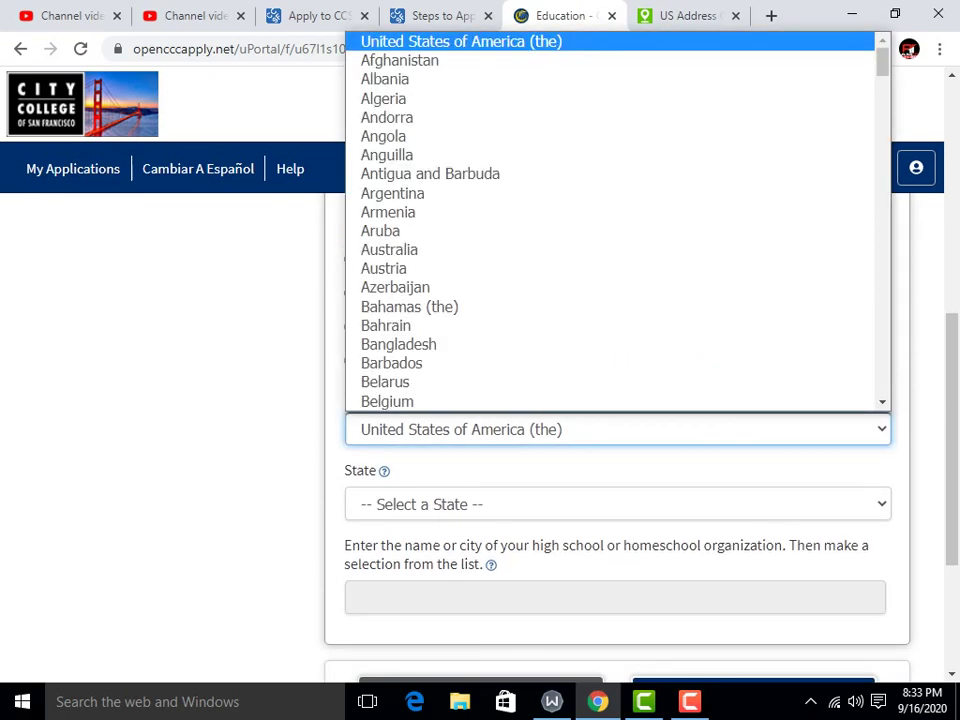
scroll(600, 364, "down", 1)
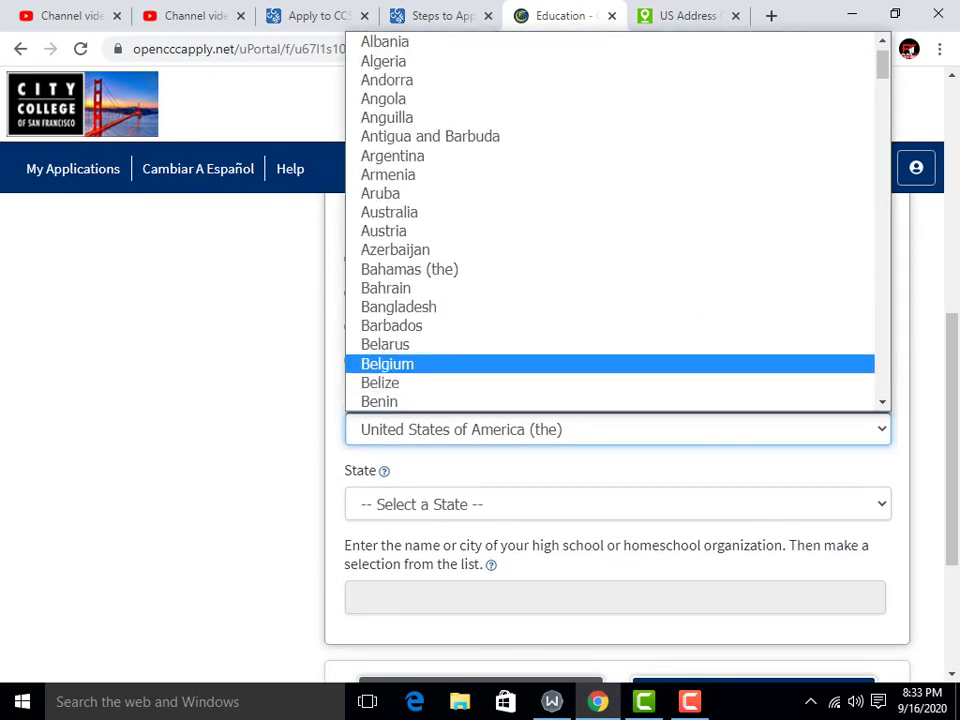
key("Escape")
key("Tab")
key("space")
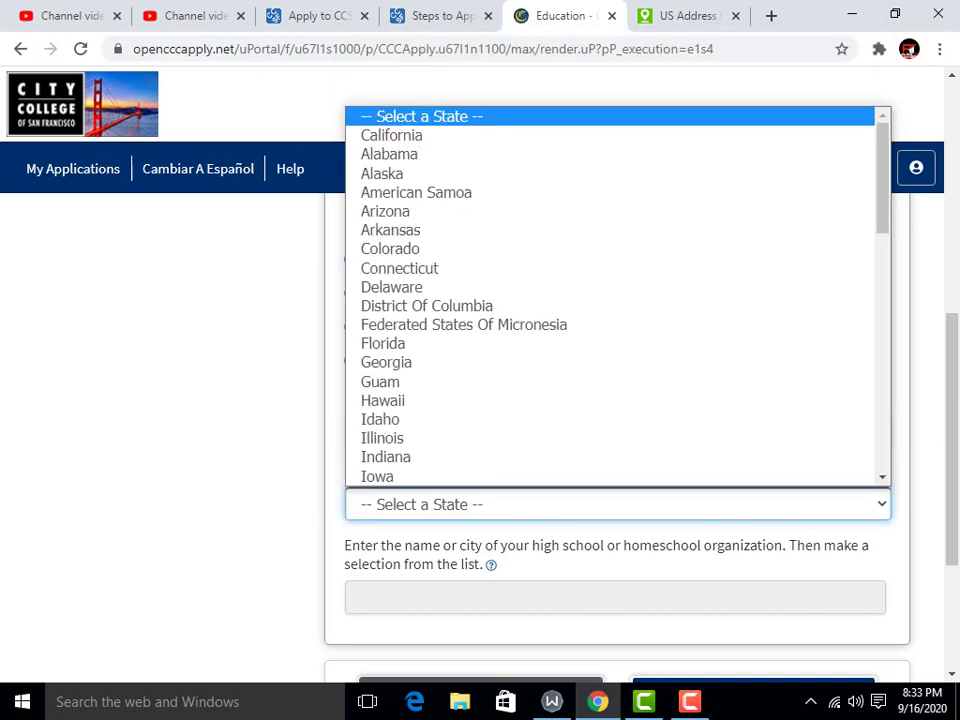
scroll(600, 381, "down", 1)
key("Up")
key("Up")
key("Up")
key("Up")
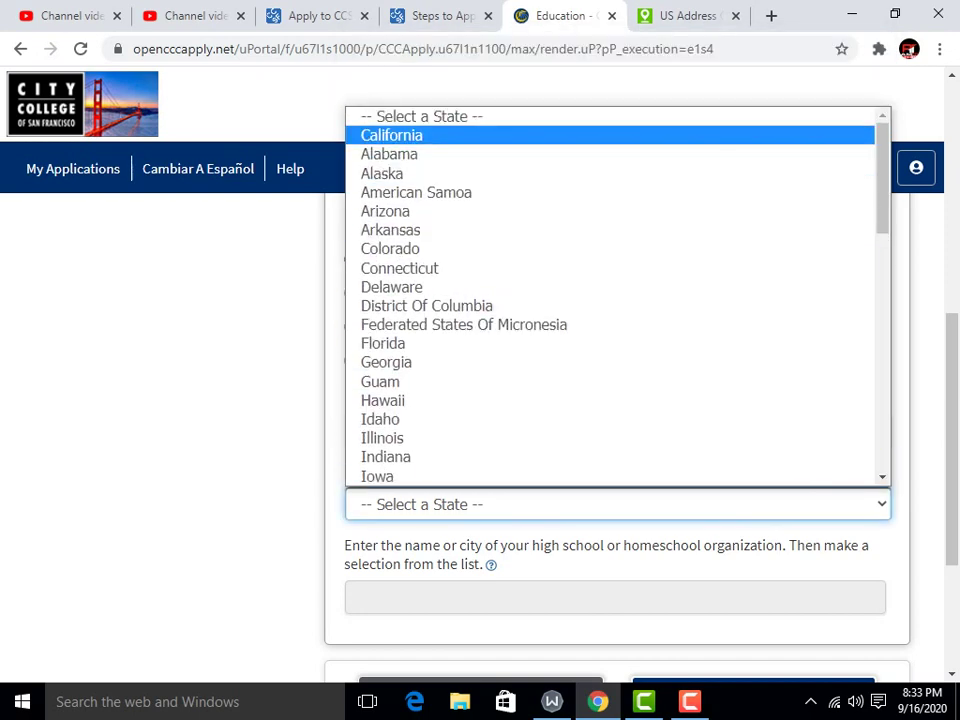
key("Return")
Step: Search 'cer', pick Ceres Baptist in Ceres as the high school, and save education info
left_click(615, 597)
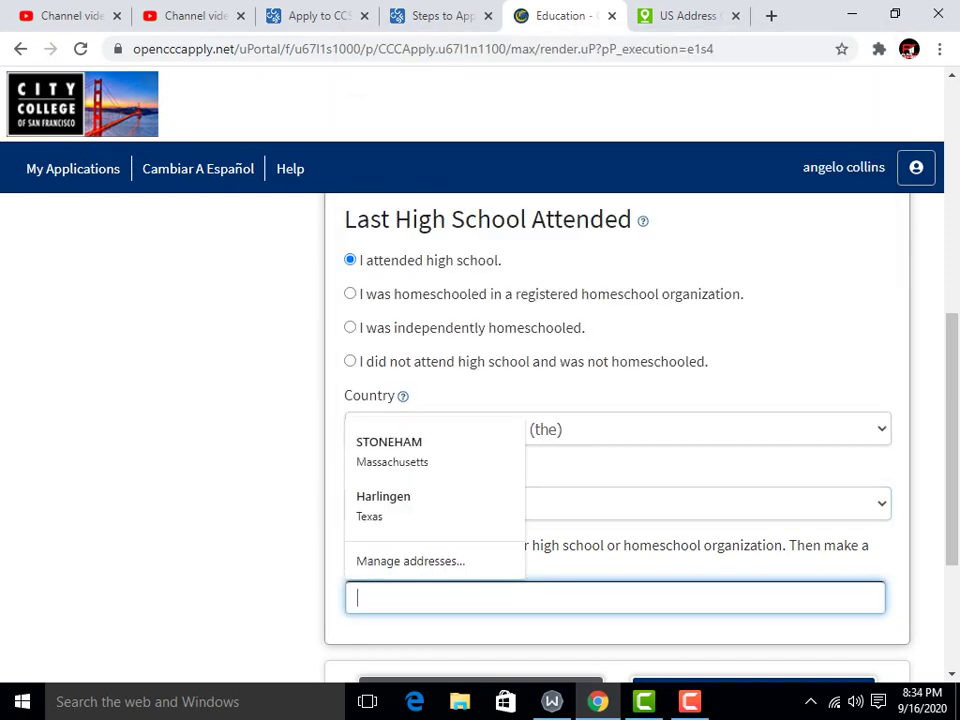
type("cer")
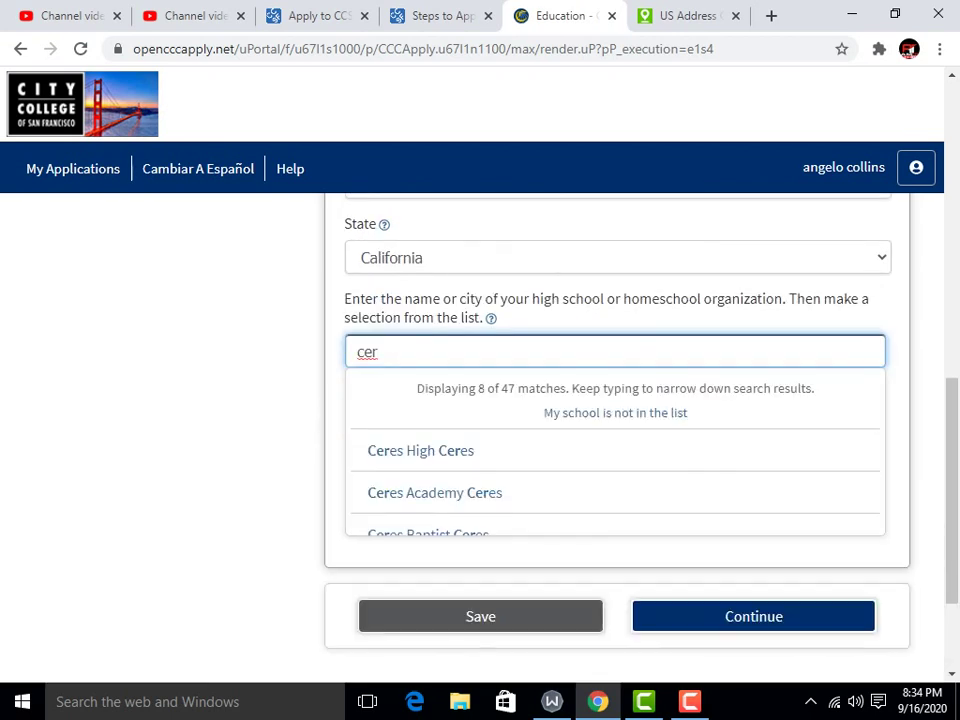
key("Down")
key("Down")
key("Down")
key("Return")
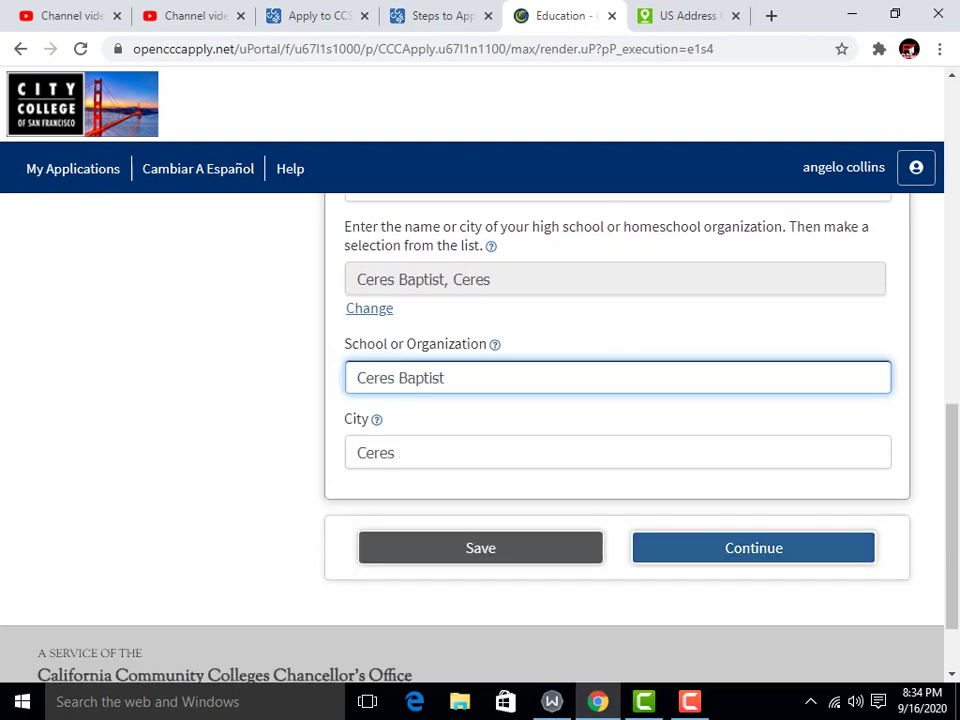
key("Tab")
key("Tab")
key("Tab")
key("Return")
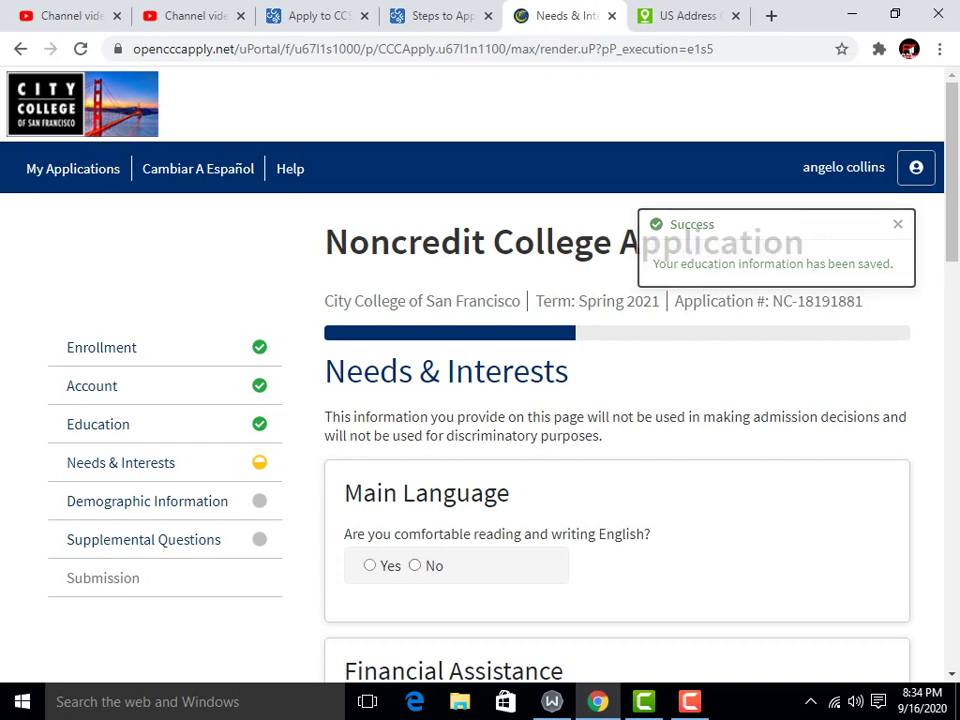
Step: Answer Yes to English comfort and No to both financial assistance questions
left_click(414, 565)
scroll(414, 560, "down", 2)
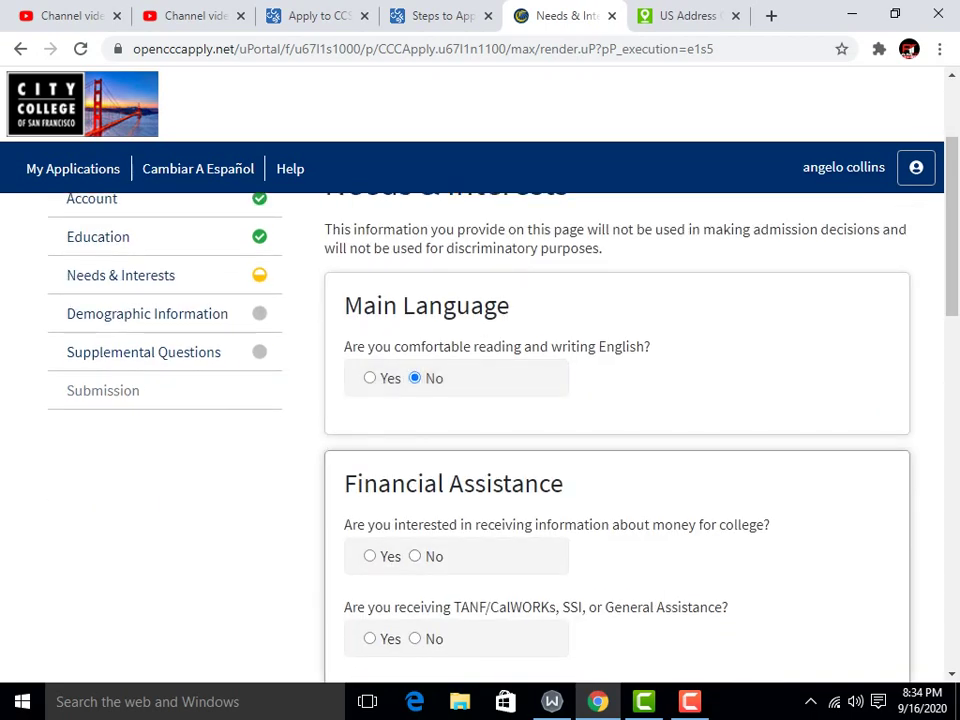
left_click(369, 378)
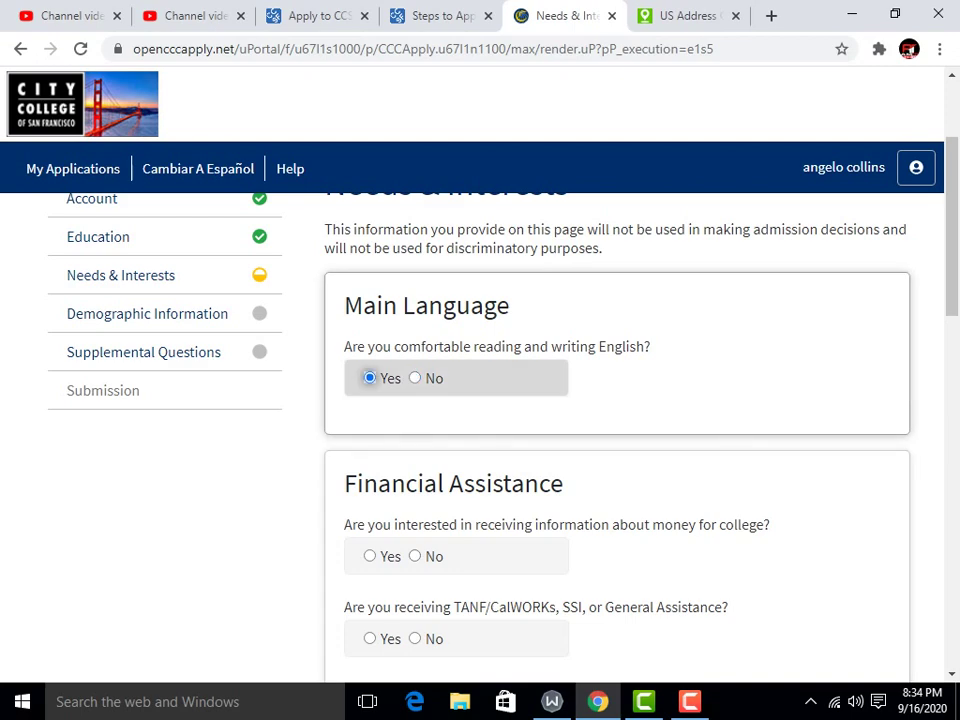
left_click(414, 556)
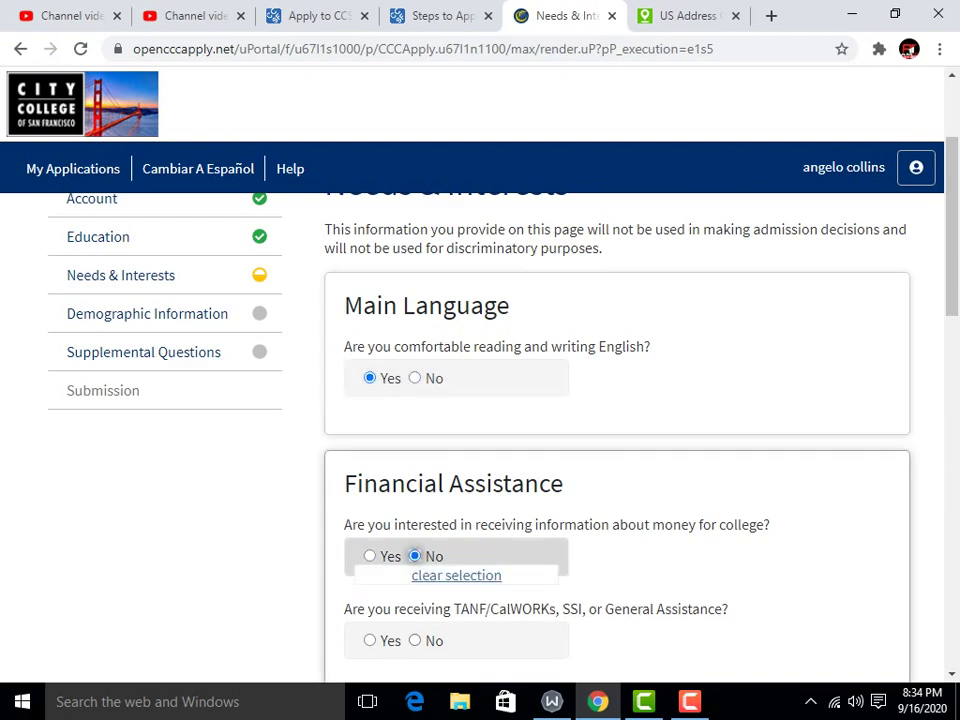
left_click(414, 640)
Step: Select Career planning, personal counseling and EOPS as interests, then save the section
scroll(414, 640, "down", 4)
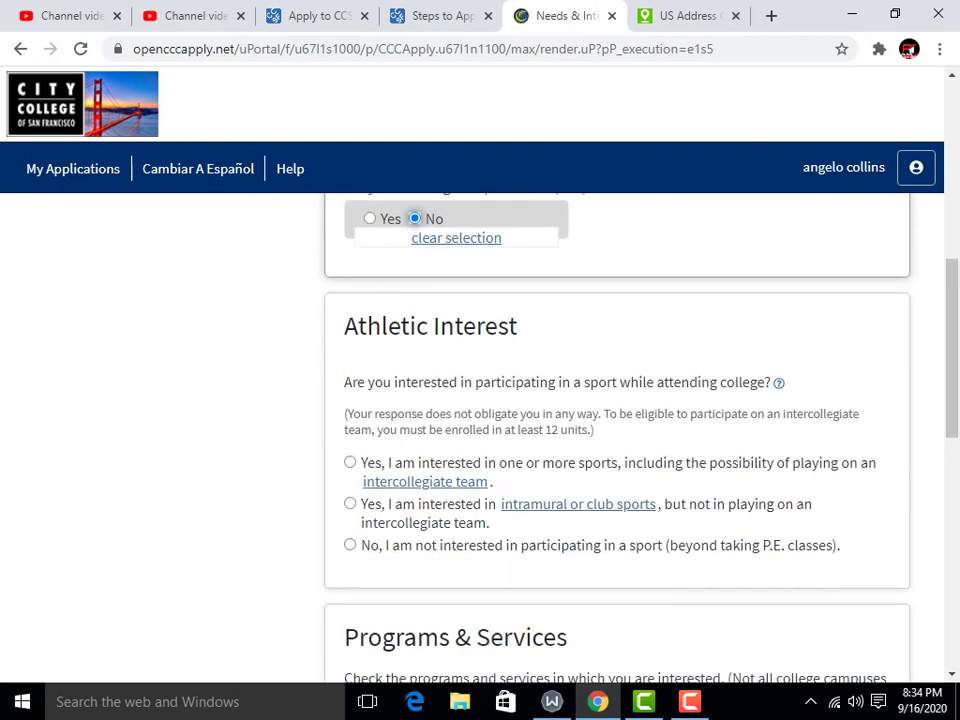
scroll(617, 430, "down", 1)
scroll(350, 552, "down", 2)
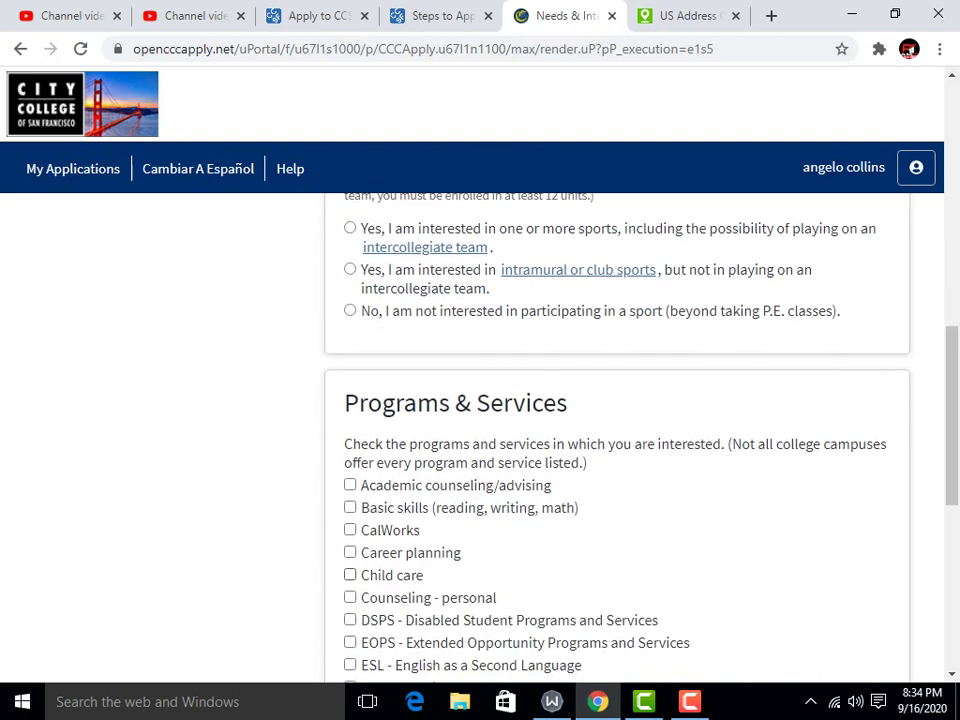
left_click(350, 552)
left_click(350, 597)
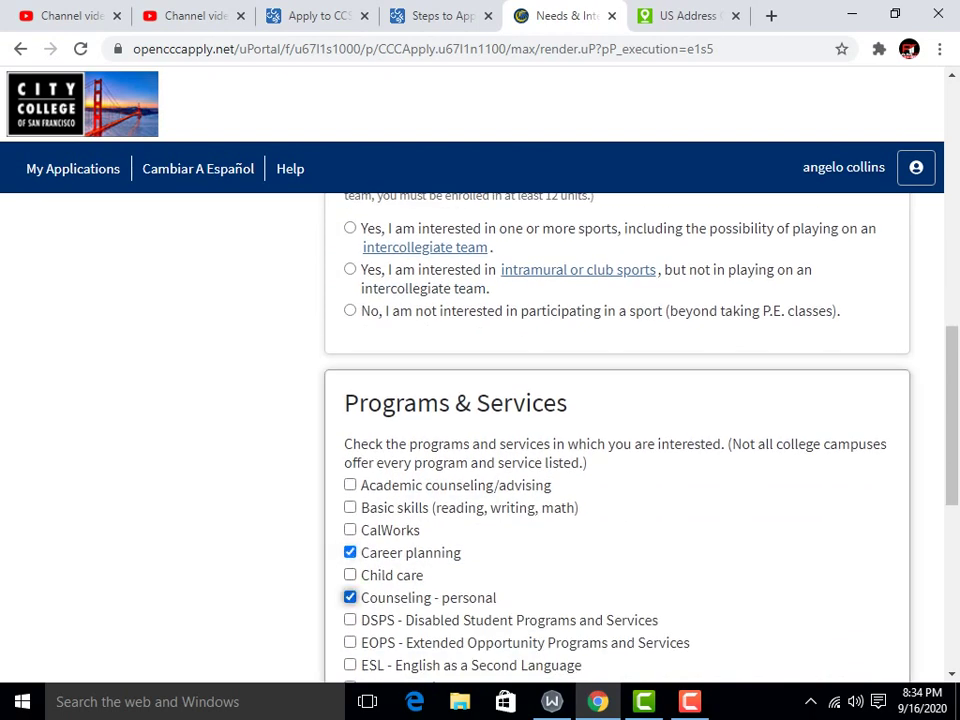
left_click(350, 642)
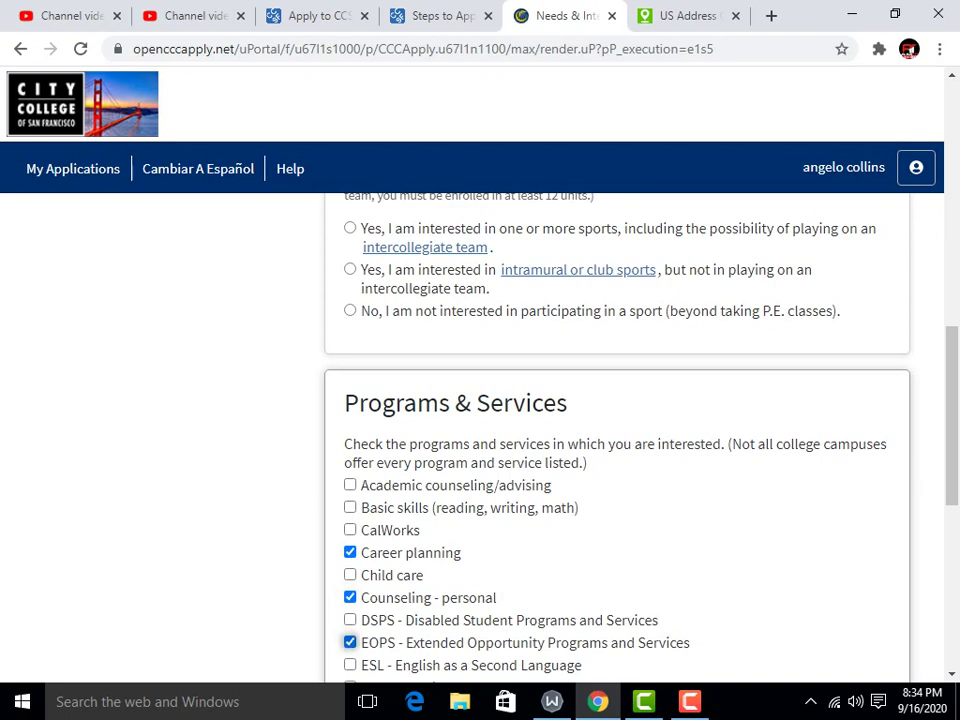
scroll(350, 642, "down", 5)
left_click(753, 446)
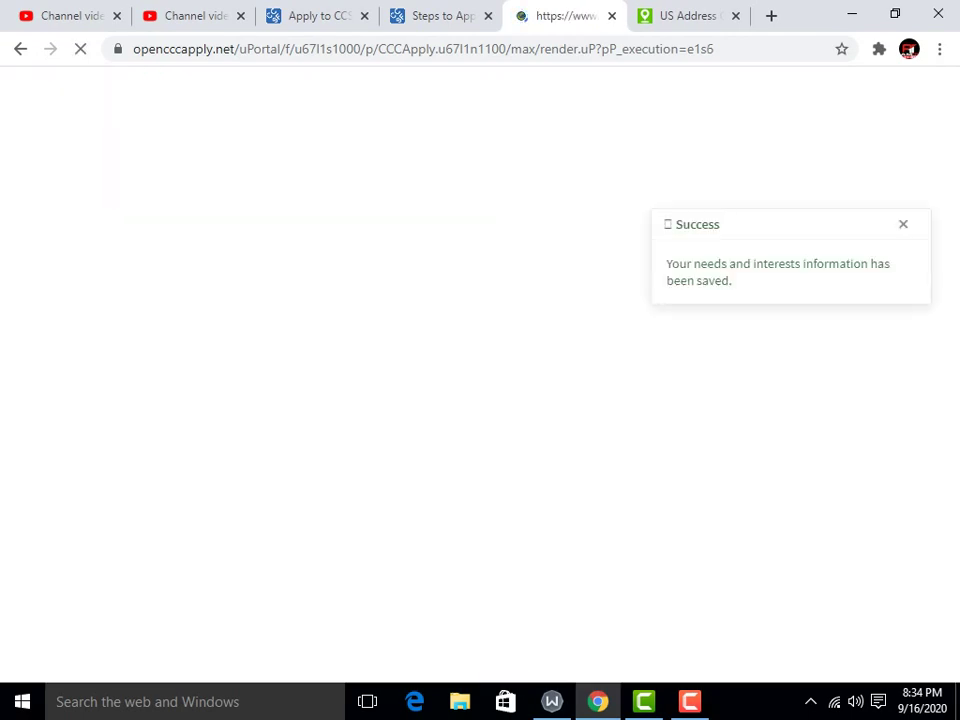
Step: Set gender to Male, transgender answer to Yes, and orientation to Straight/Heterosexual
left_click(475, 587)
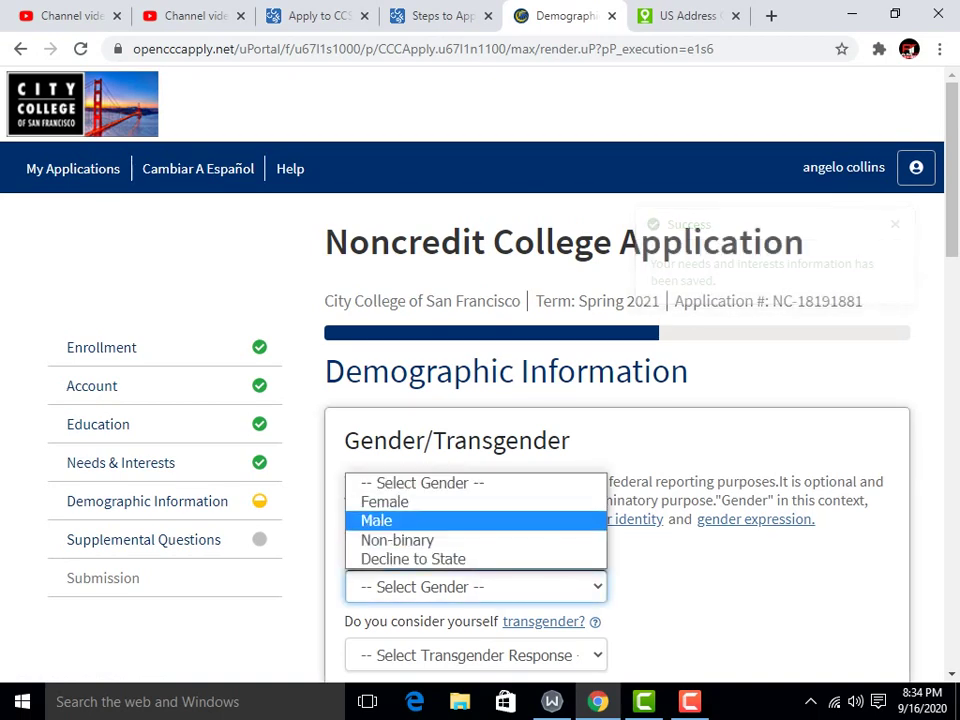
left_click(376, 520)
left_click(475, 655)
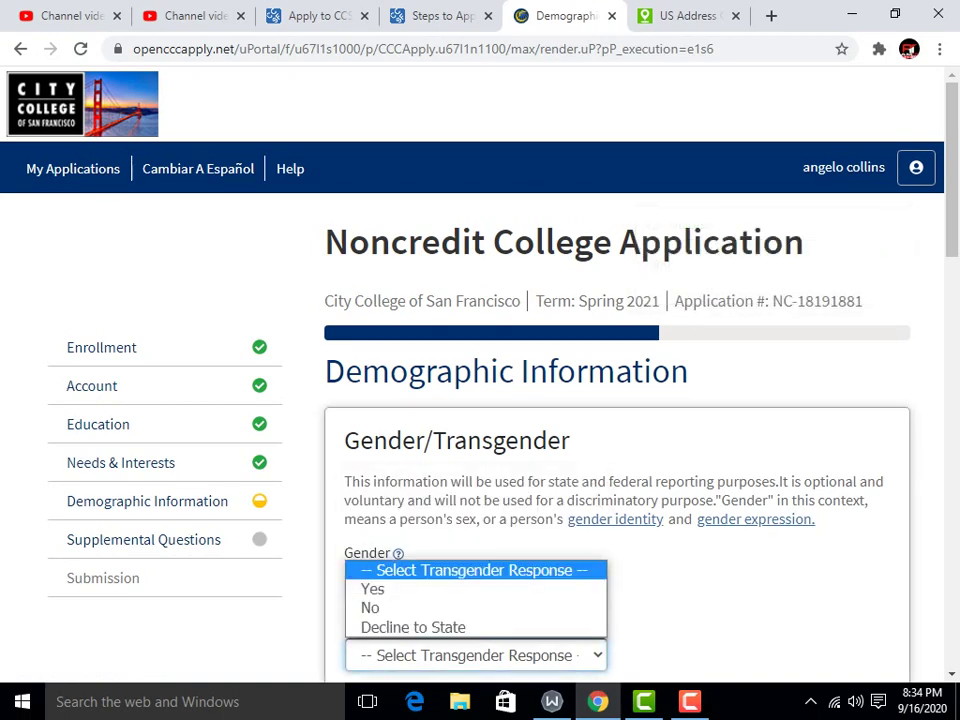
left_click(372, 589)
scroll(372, 589, "down", 5)
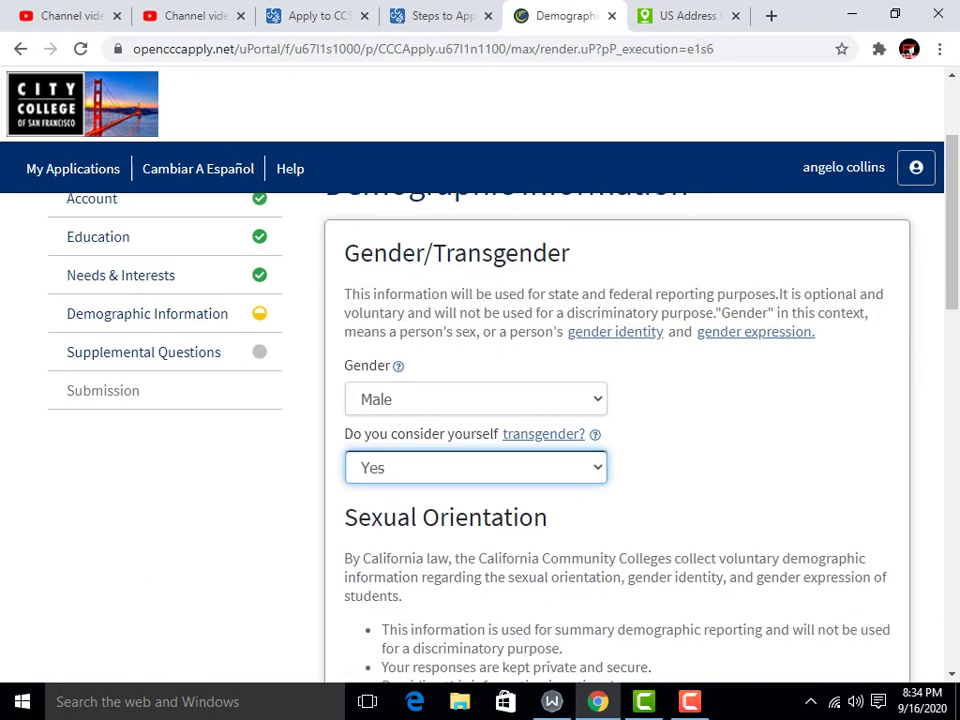
left_click(470, 472)
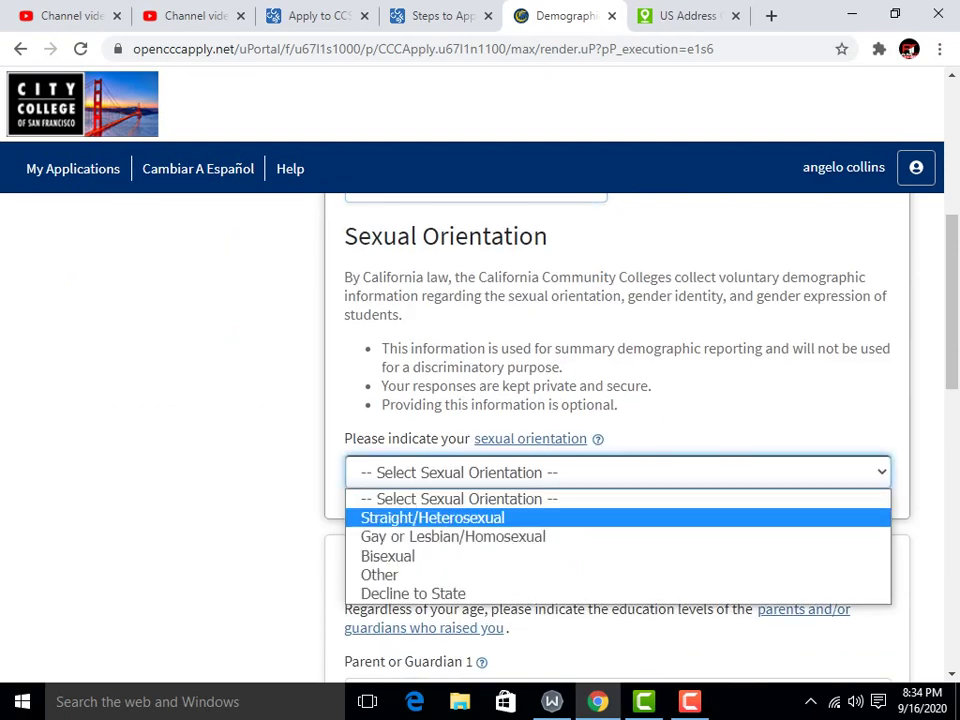
left_click(432, 517)
scroll(432, 517, "down", 2)
Step: Set Parent/Guardian 1 and Parent/Guardian 2 education to graduate degree
left_click(470, 508)
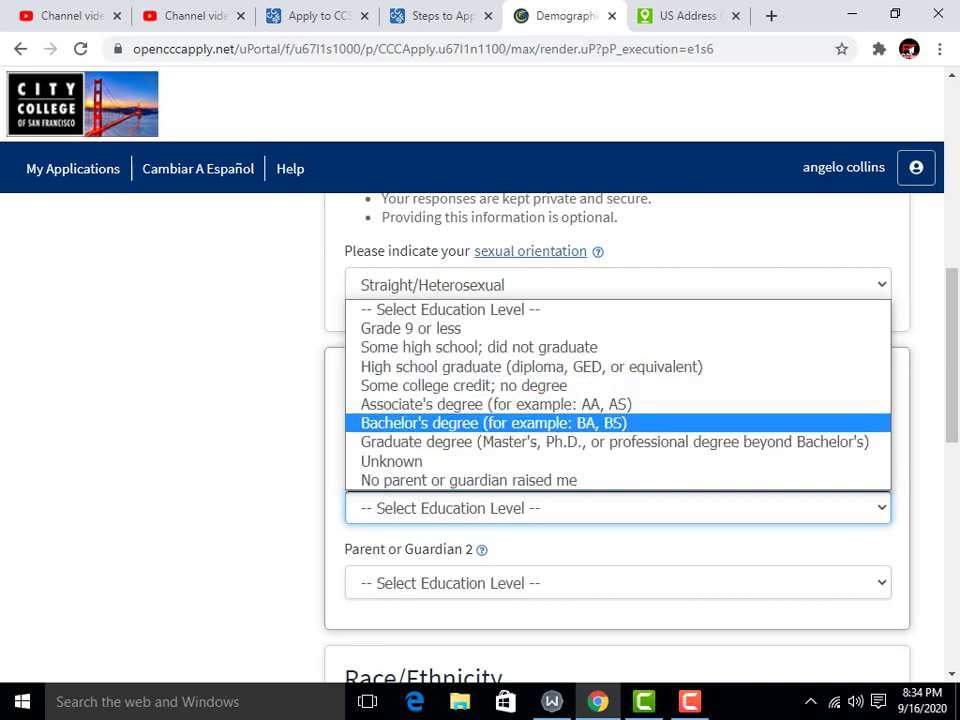
left_click(614, 442)
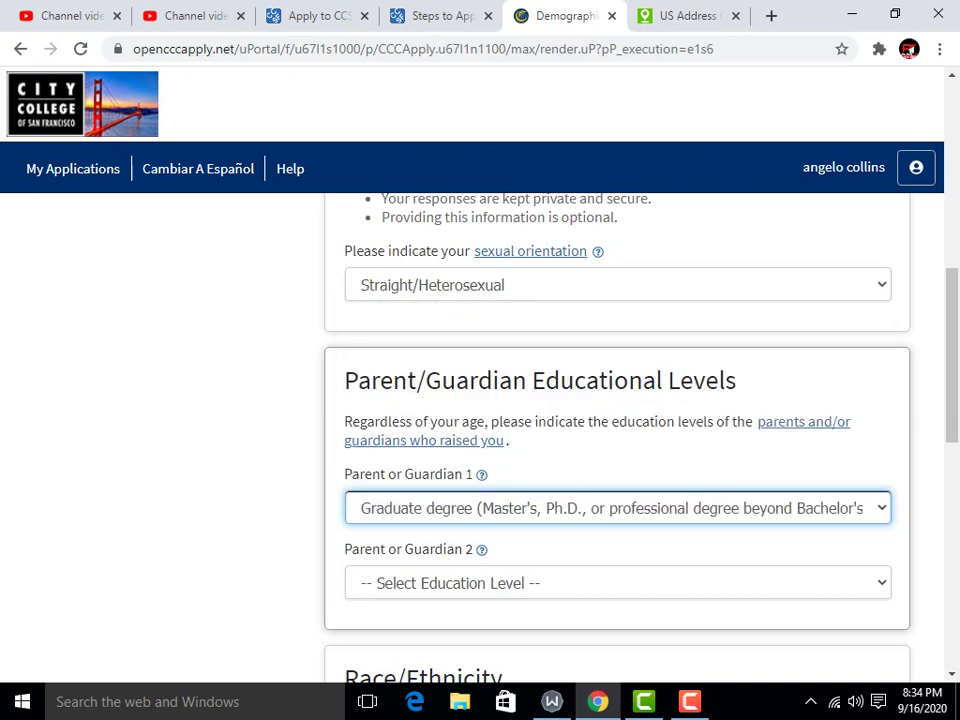
left_click(617, 583)
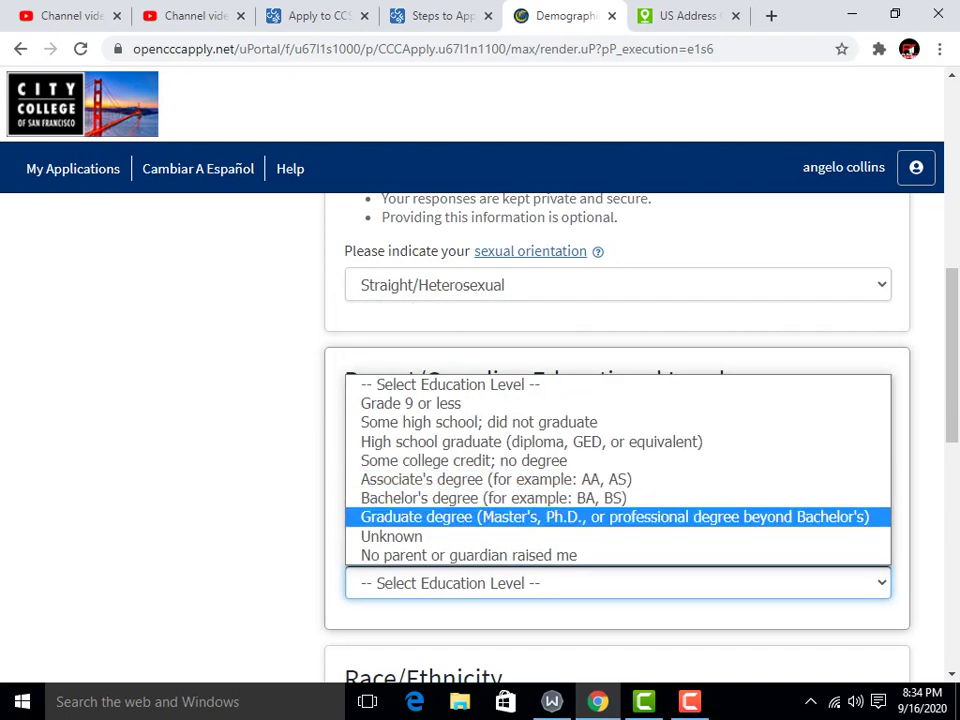
left_click(621, 516)
scroll(617, 450, "down", 1)
scroll(617, 450, "down", 3)
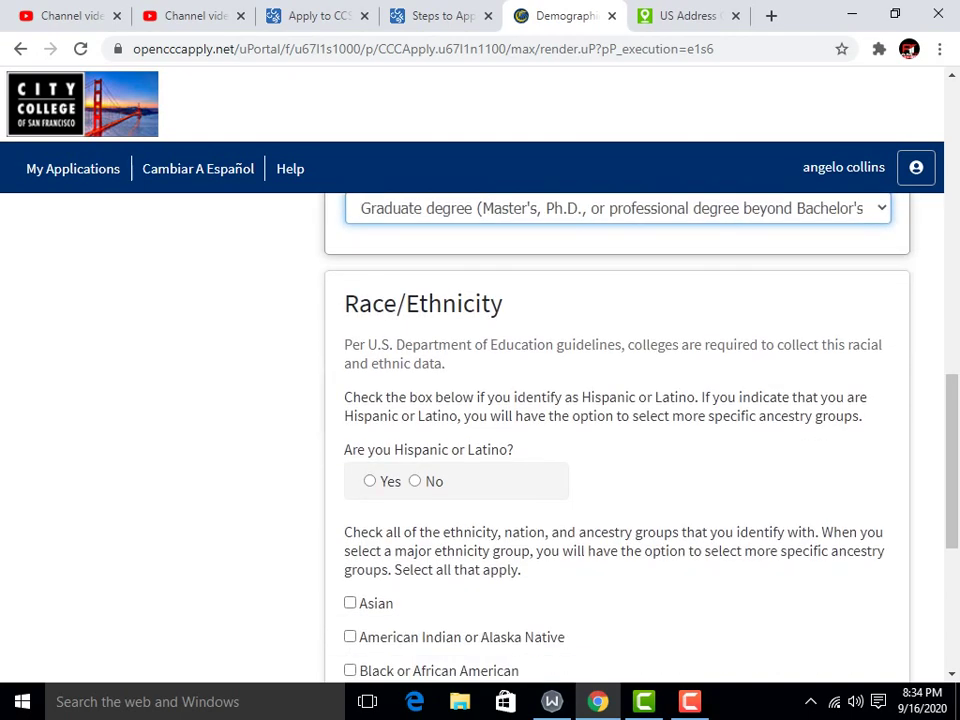
Step: Answer No to Hispanic or Latino, mark Asian ethnicity, and save the demographic info
left_click(415, 481)
scroll(617, 450, "down", 3)
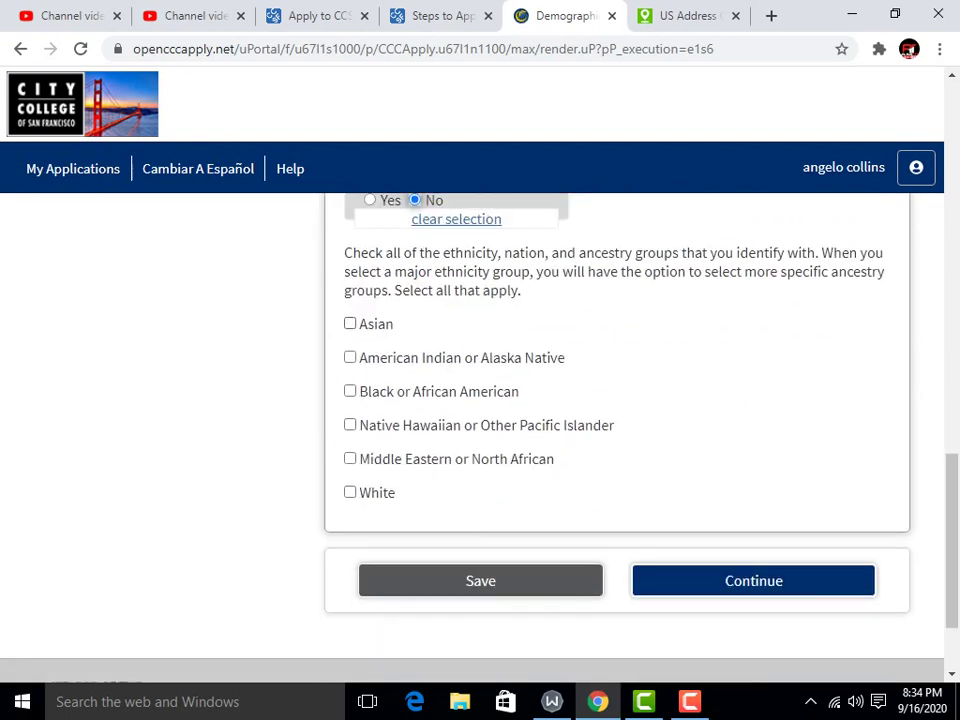
left_click(350, 323)
scroll(350, 323, "down", 2)
scroll(617, 430, "down", 2)
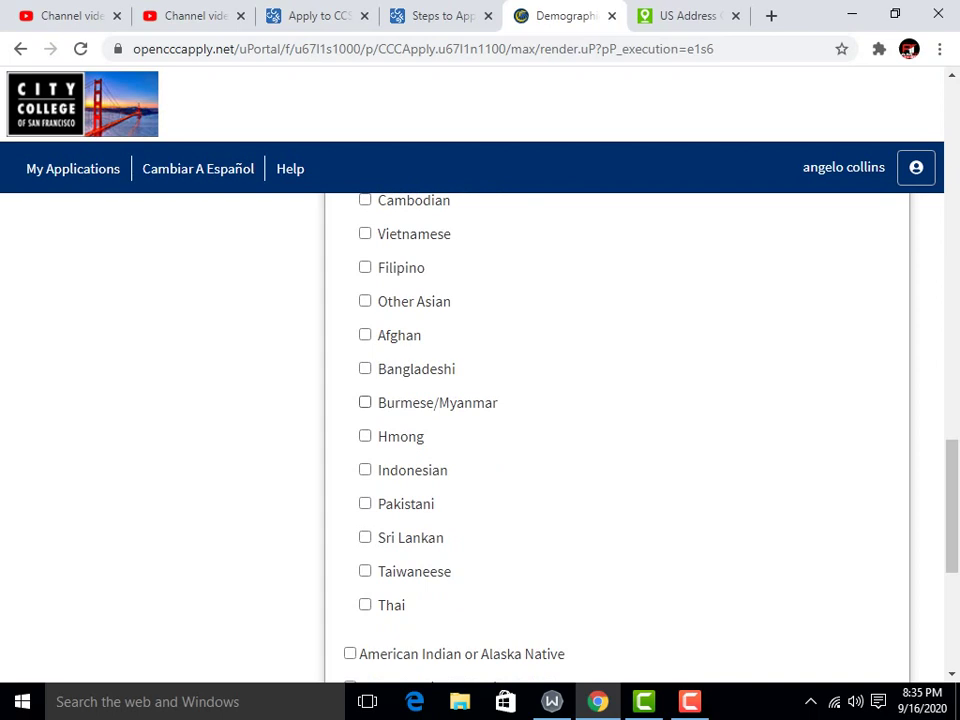
scroll(365, 376, "down", 3)
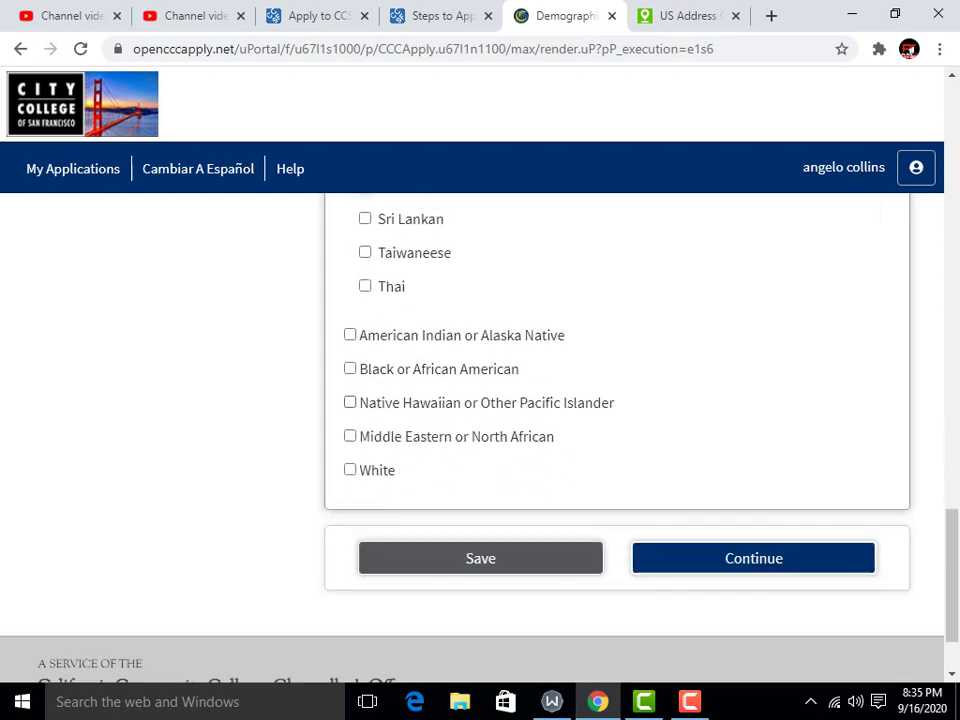
left_click(753, 446)
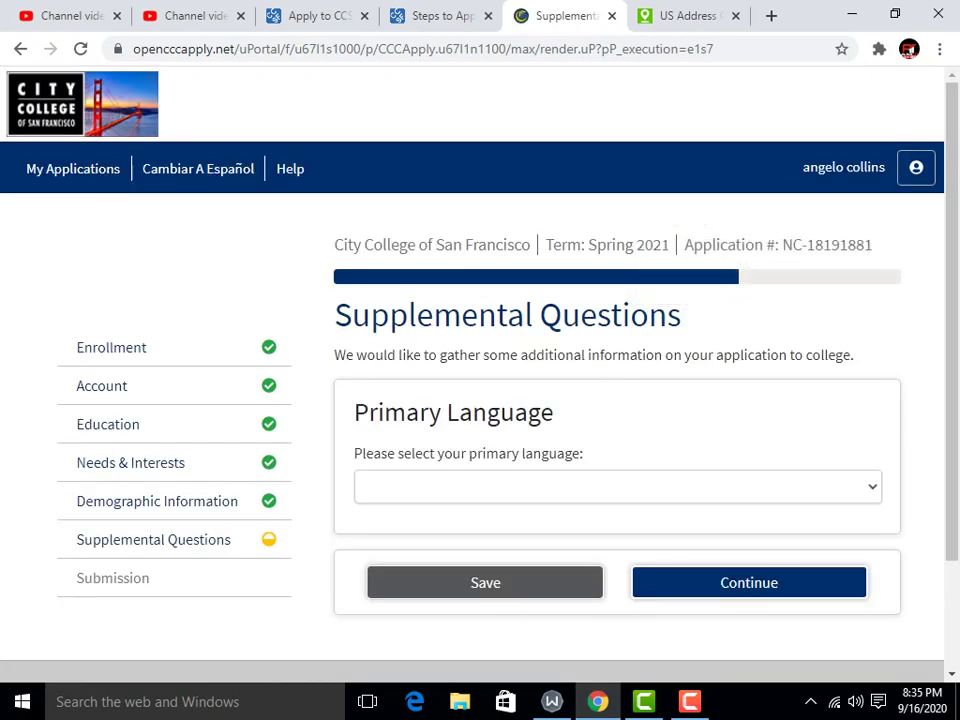
Step: Choose English as the primary language and continue to Submission
left_click(617, 487)
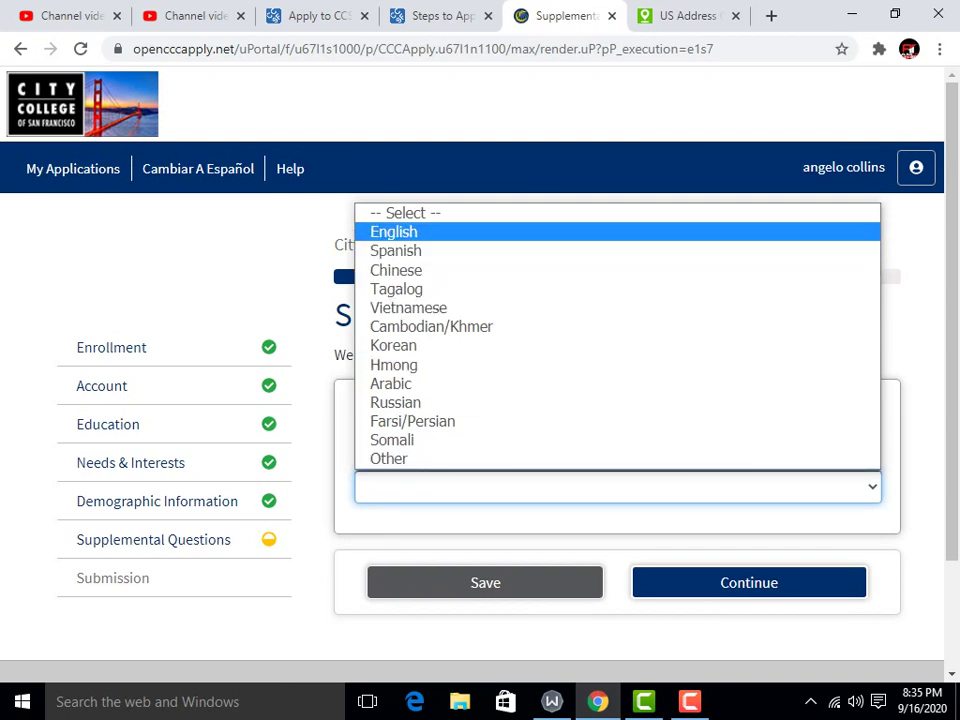
left_click(393, 231)
left_click(749, 582)
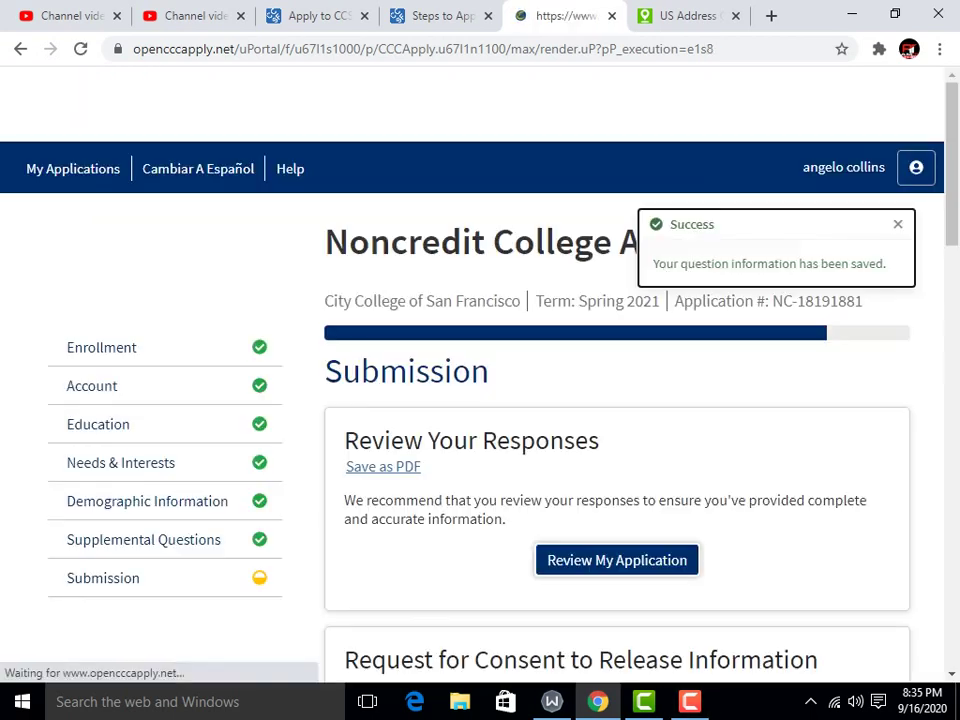
Step: Give consent, accept the truthfulness and financial aid declarations, and submit the application
scroll(617, 430, "down", 6)
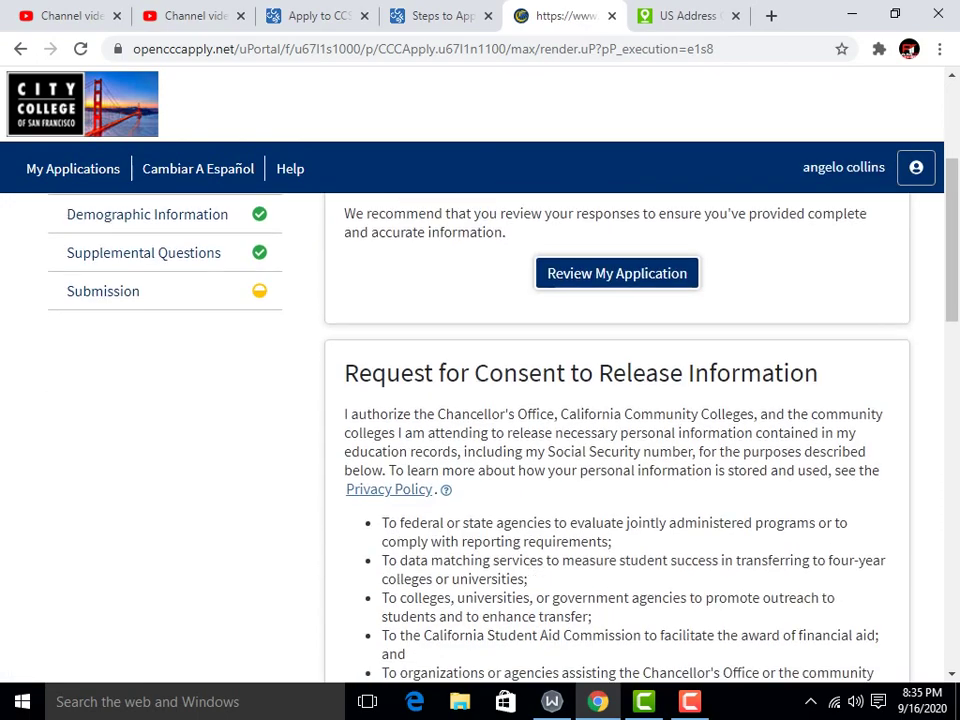
left_click(358, 368)
scroll(617, 430, "down", 4)
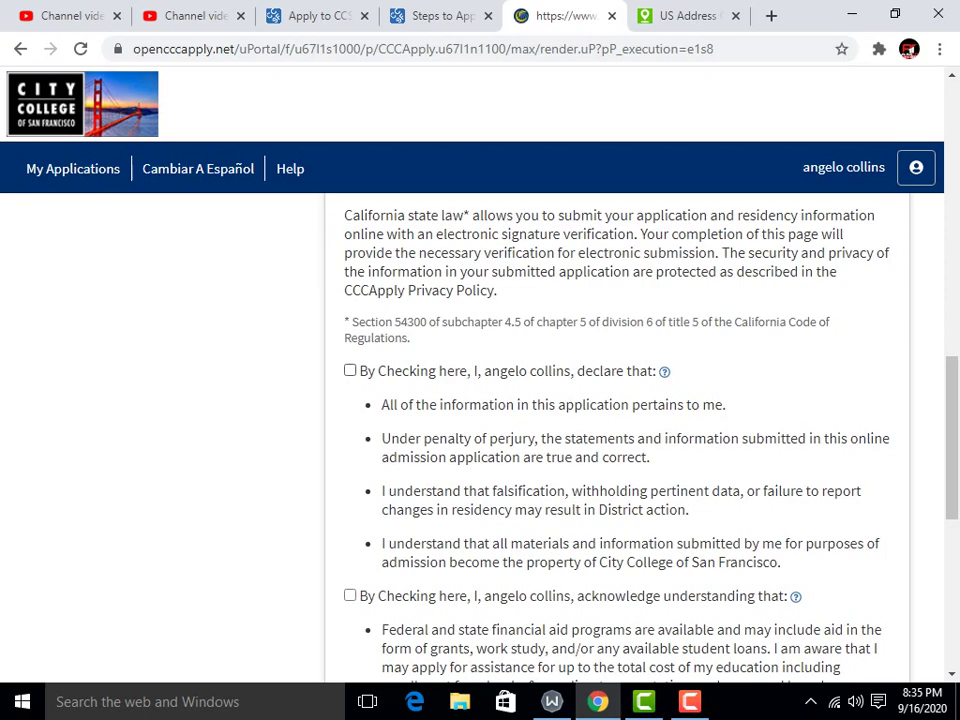
left_click(350, 370)
left_click(350, 595)
scroll(617, 430, "down", 3)
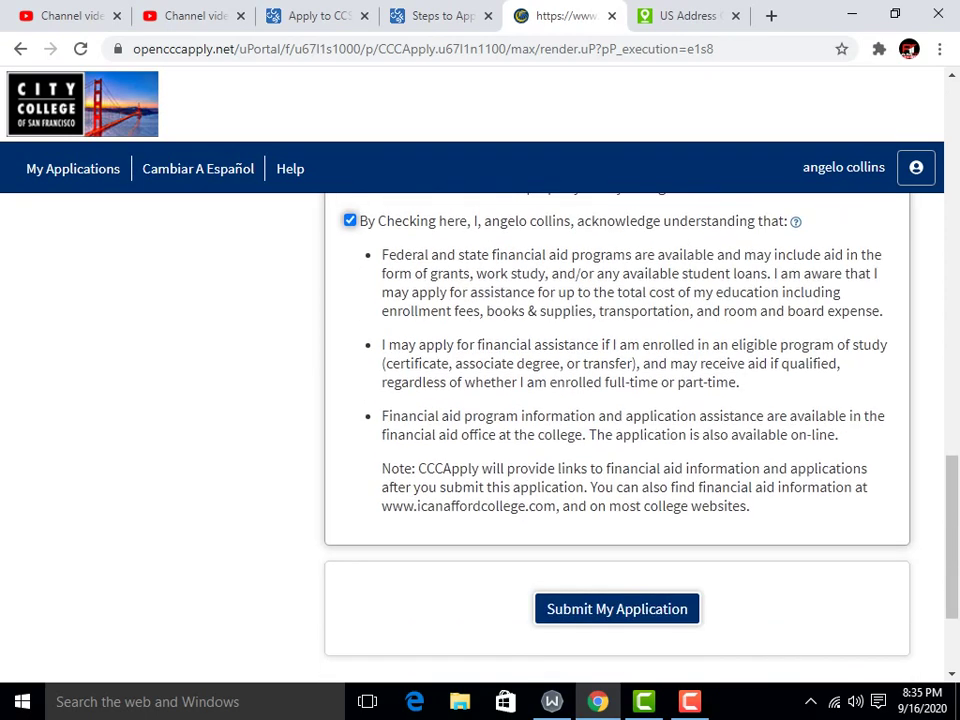
left_click(617, 609)
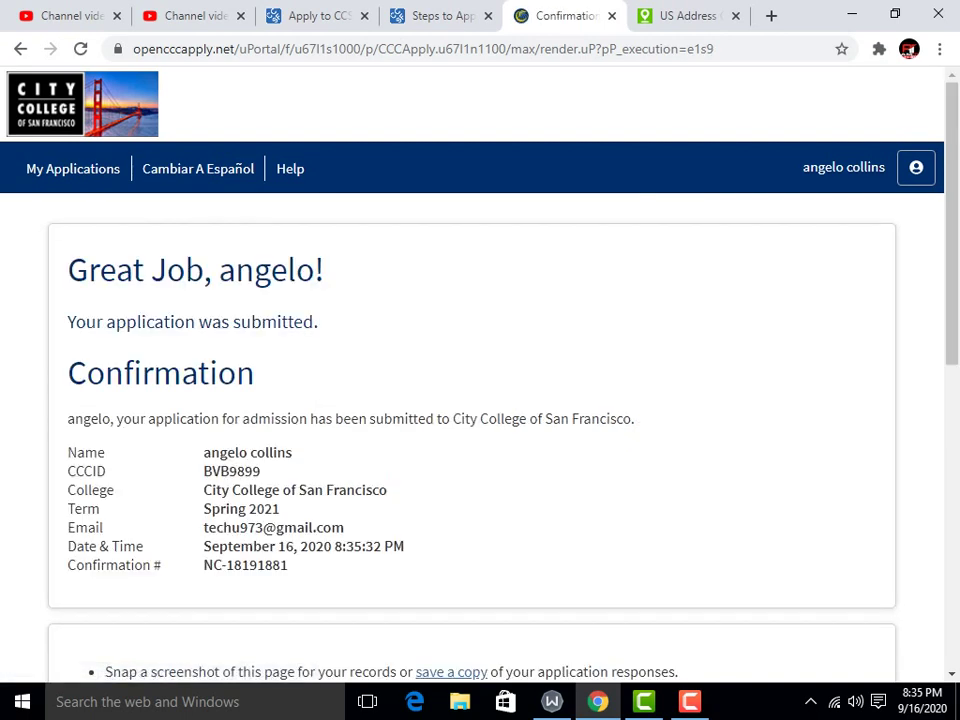
Step: Review the confirmation page around the Confirmation heading, then open a new browser tab
scroll(480, 400, "down", 5)
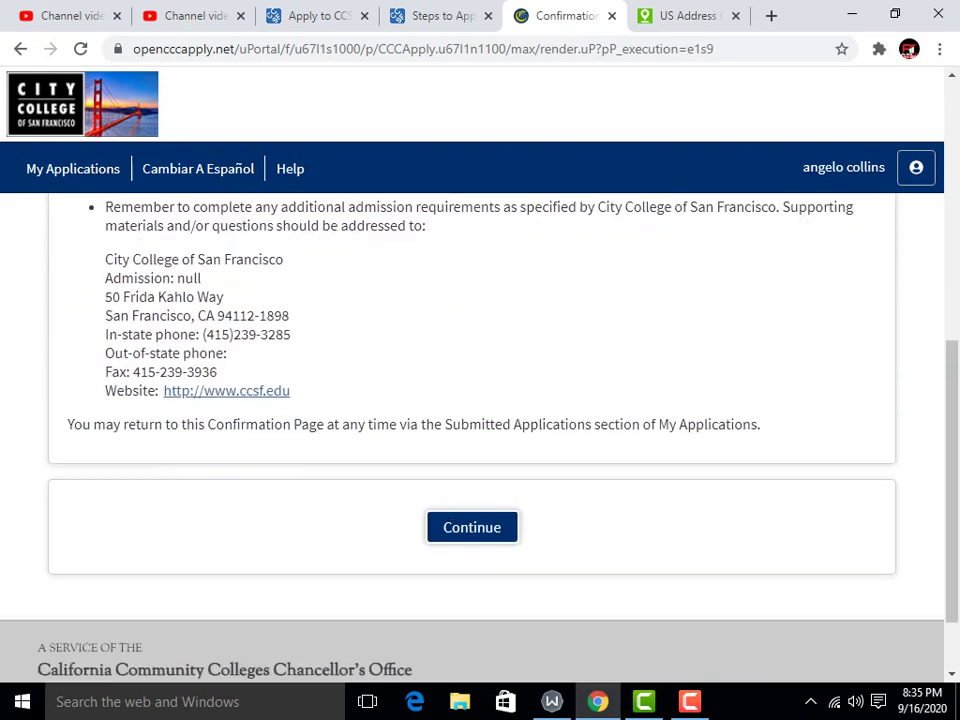
scroll(480, 400, "up", 5)
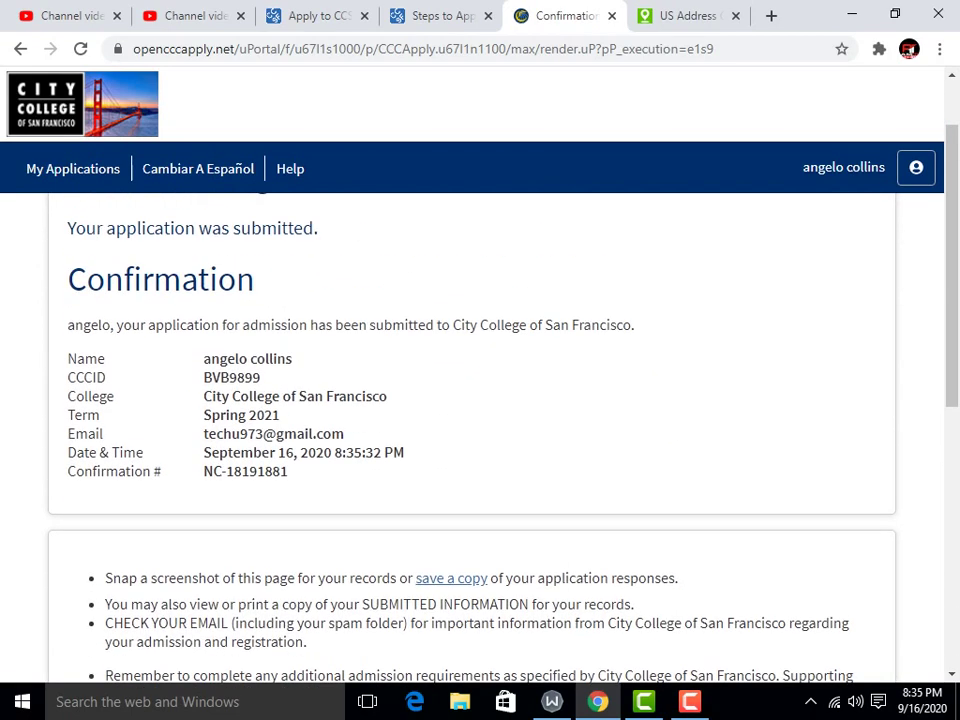
left_click_drag(303, 228, 237, 280)
left_click_drag(150, 280, 40, 282)
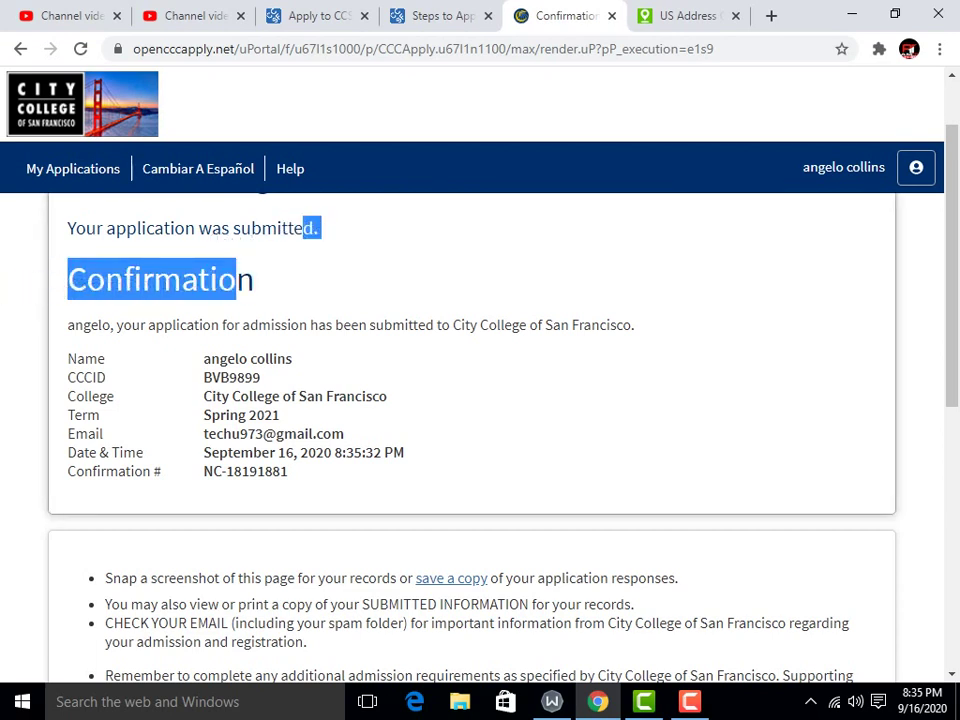
mouse_move(312, 228)
left_mouse_down()
mouse_move(255, 280)
mouse_move(305, 228)
mouse_move(95, 280)
mouse_move(317, 228)
left_mouse_up()
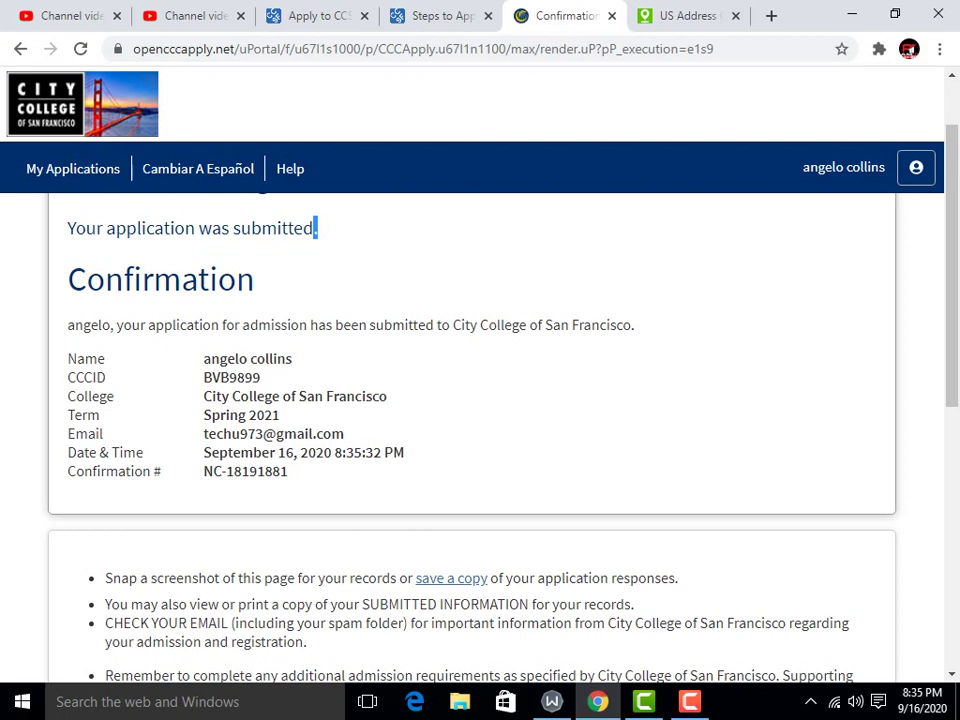
key("ctrl+t")
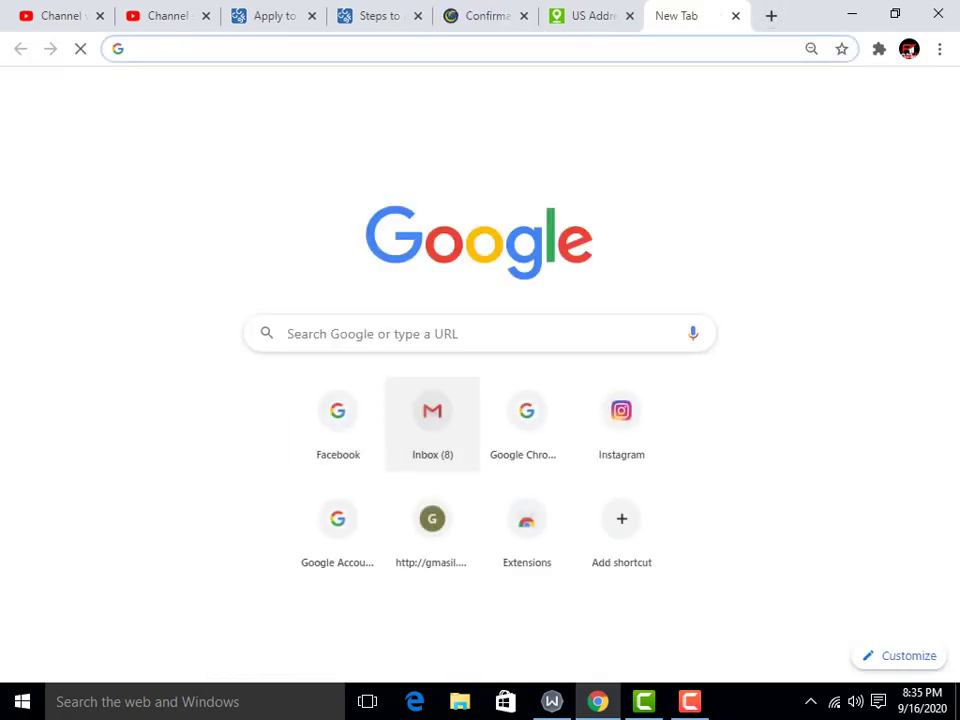
Step: Read the CCSF noncredit application thank-you email in the Gmail inbox
left_click(432, 420)
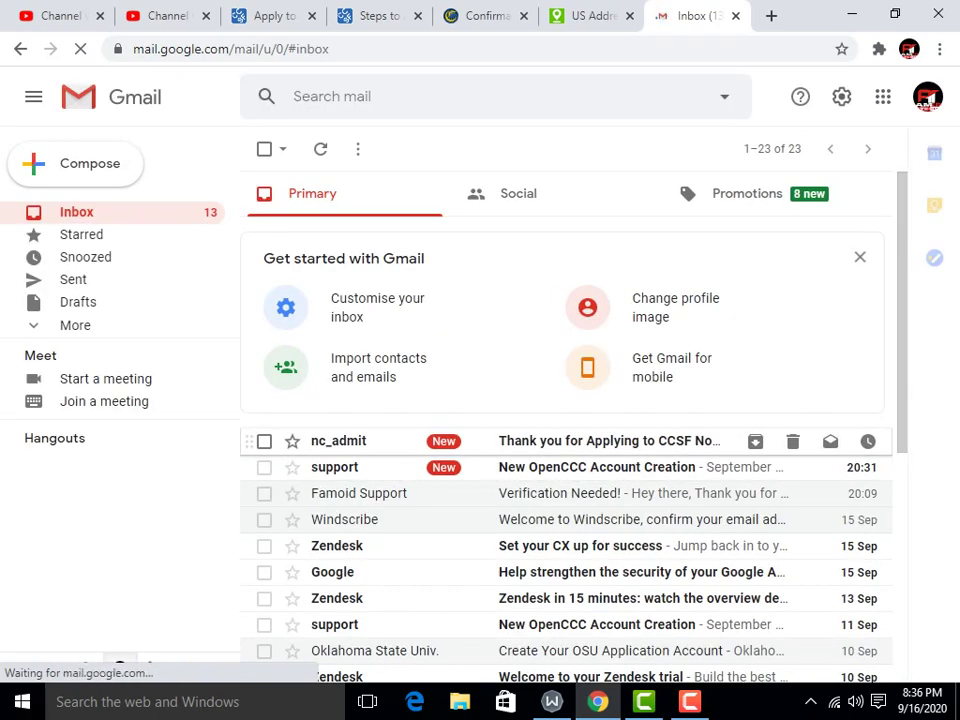
left_click(610, 441)
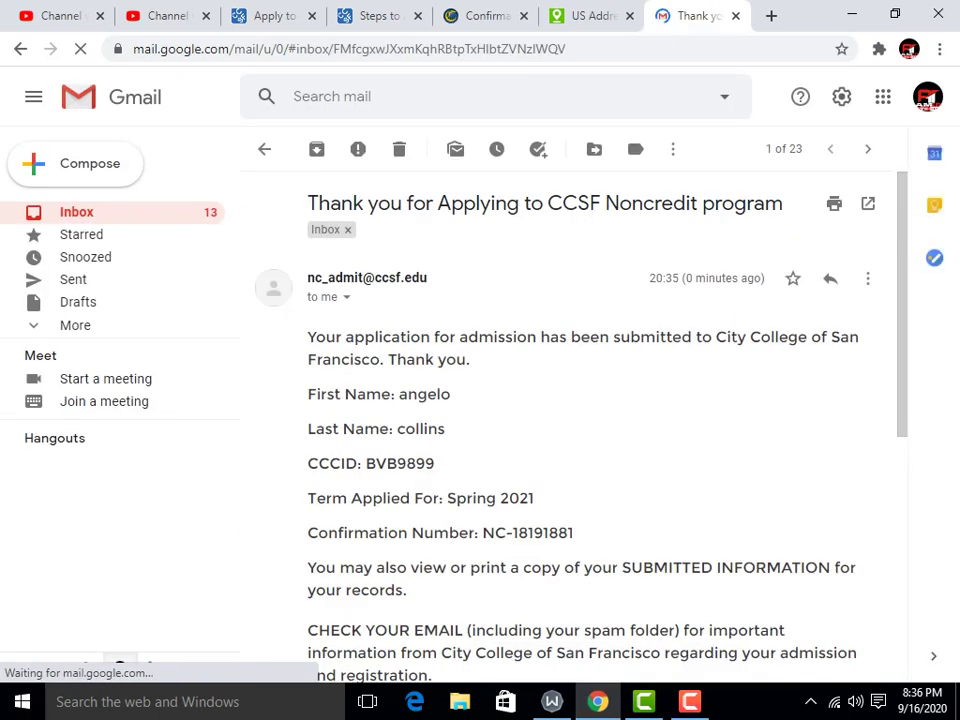
scroll(570, 400, "down", 5)
scroll(570, 400, "down", 3)
scroll(570, 400, "up", 7)
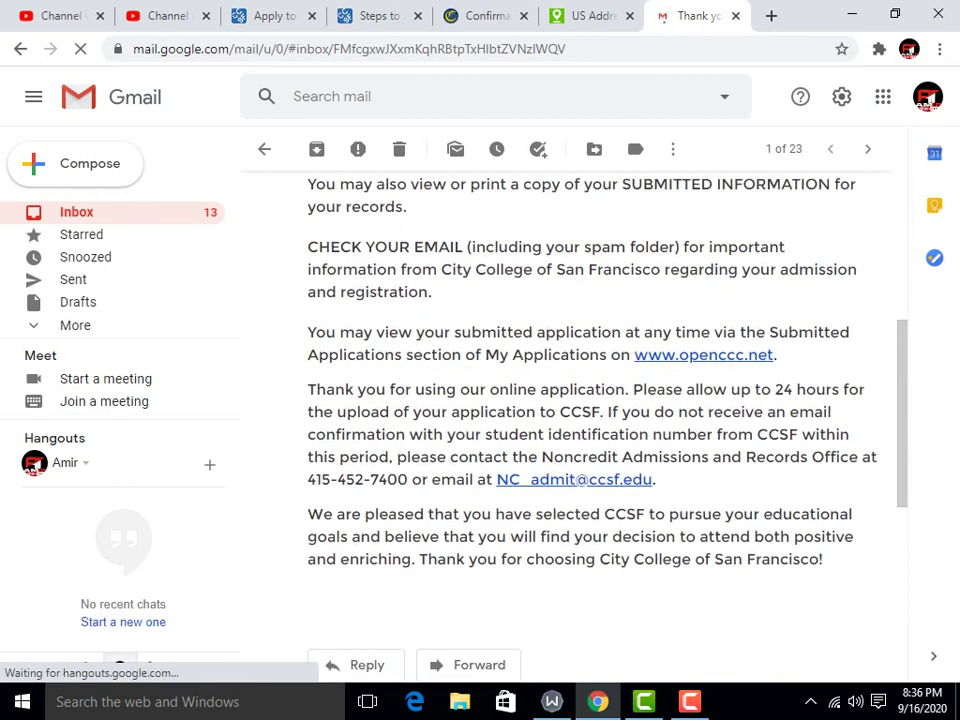
key("alt+Left")
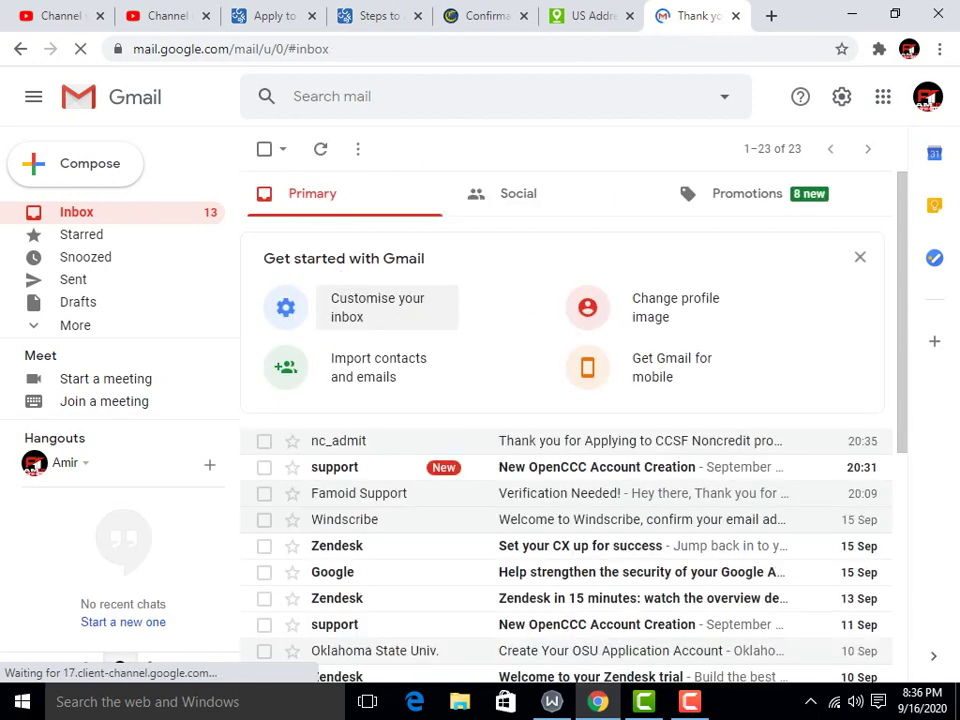
Step: Read the New OpenCCC Account Creation email, then close the browser
left_click(597, 467)
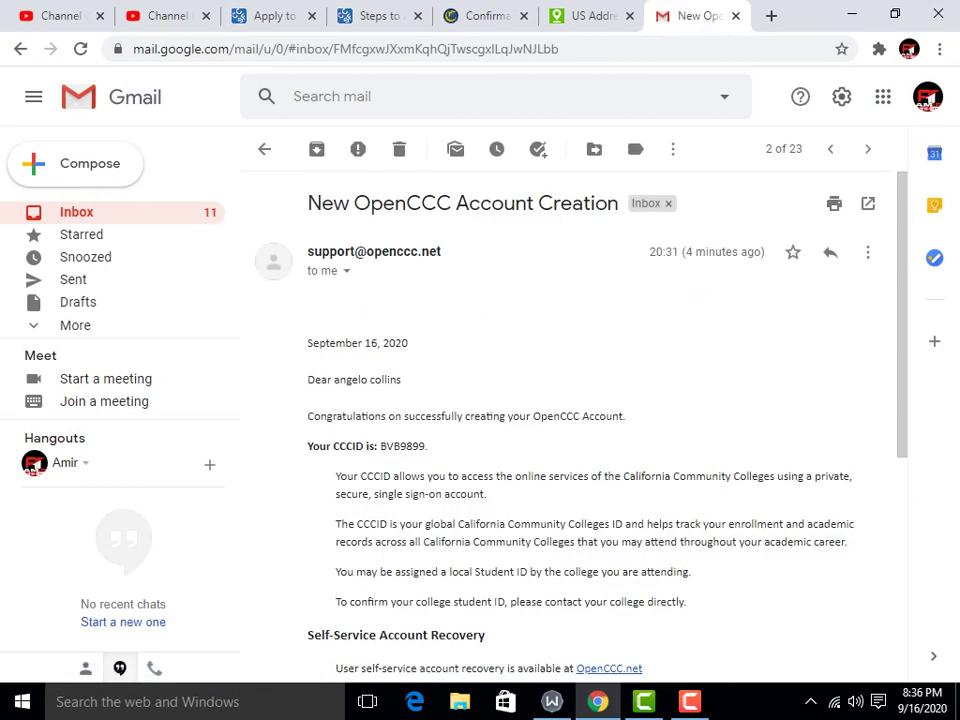
scroll(570, 400, "down", 3)
scroll(570, 400, "up", 2)
scroll(570, 400, "down", 3)
scroll(570, 400, "up", 4)
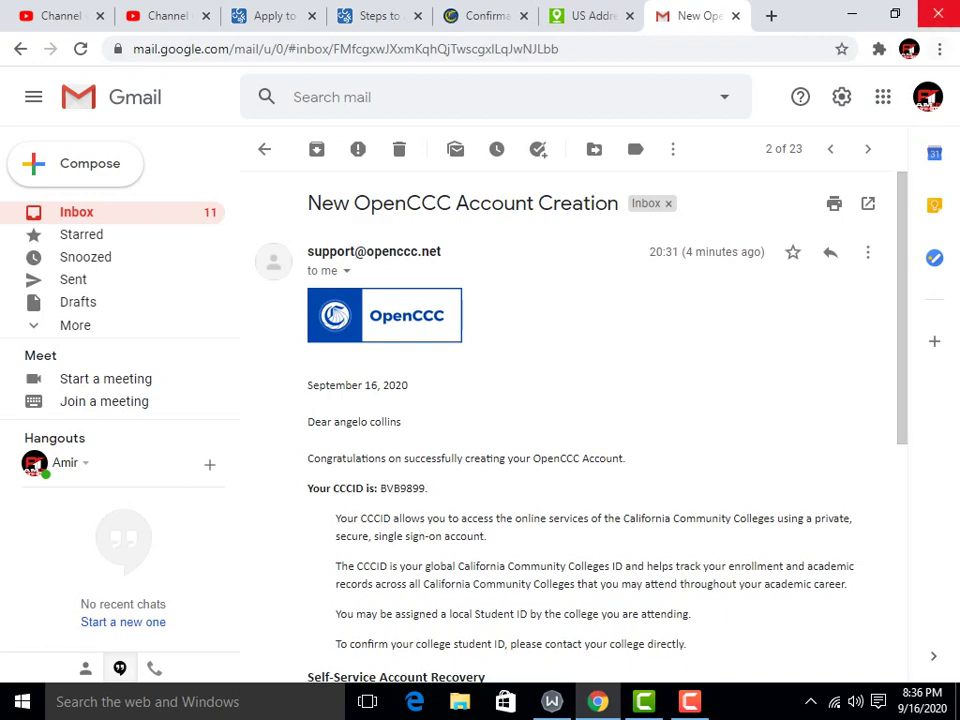
left_click(938, 14)
key("alt+F4")
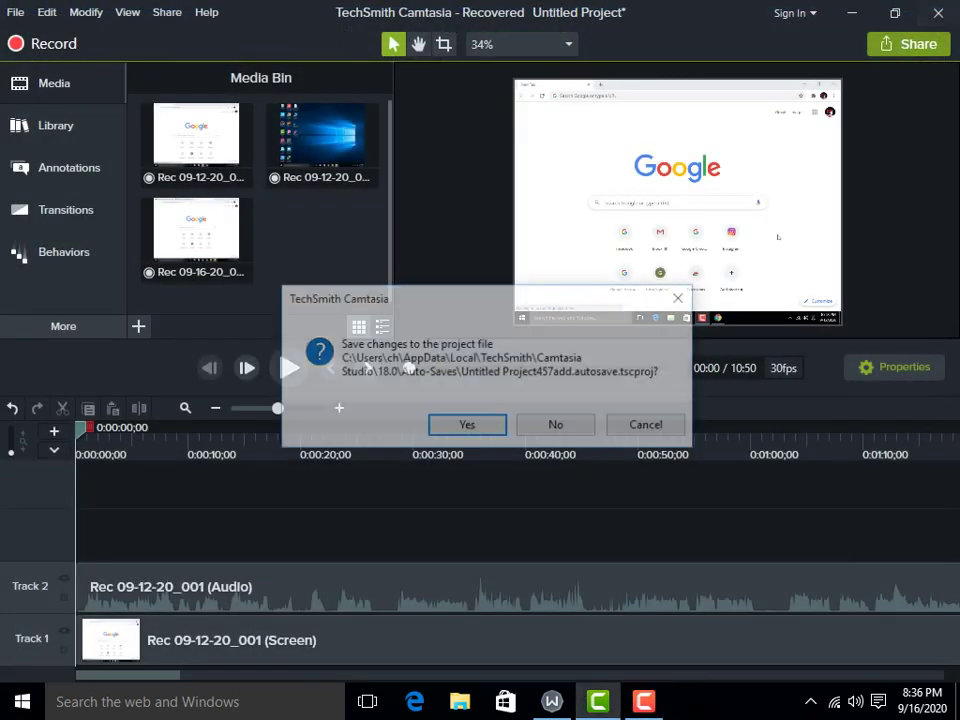